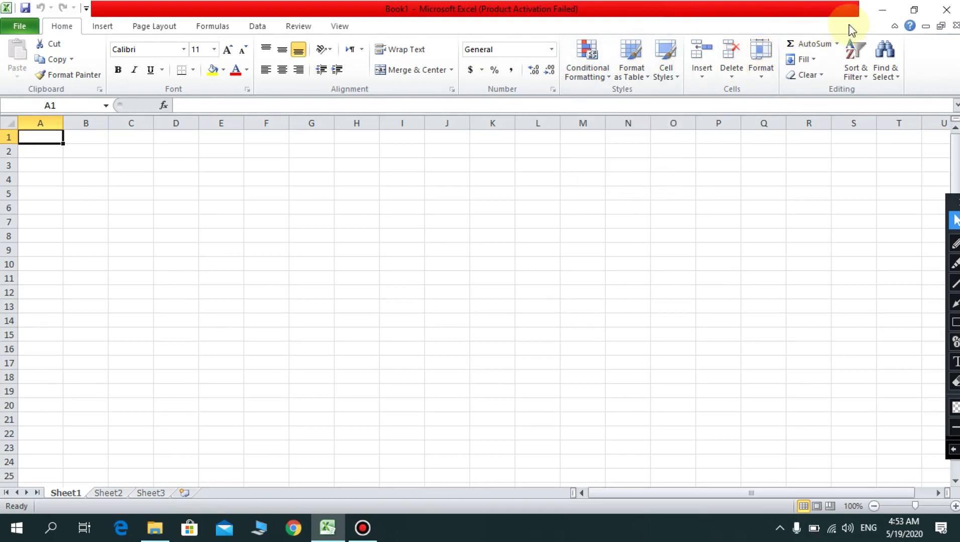
# Minimise the blank workbook, then launch Microsoft Word 2010 from the desktop and dismiss its activation wizard
pyautogui.click(878, 11)
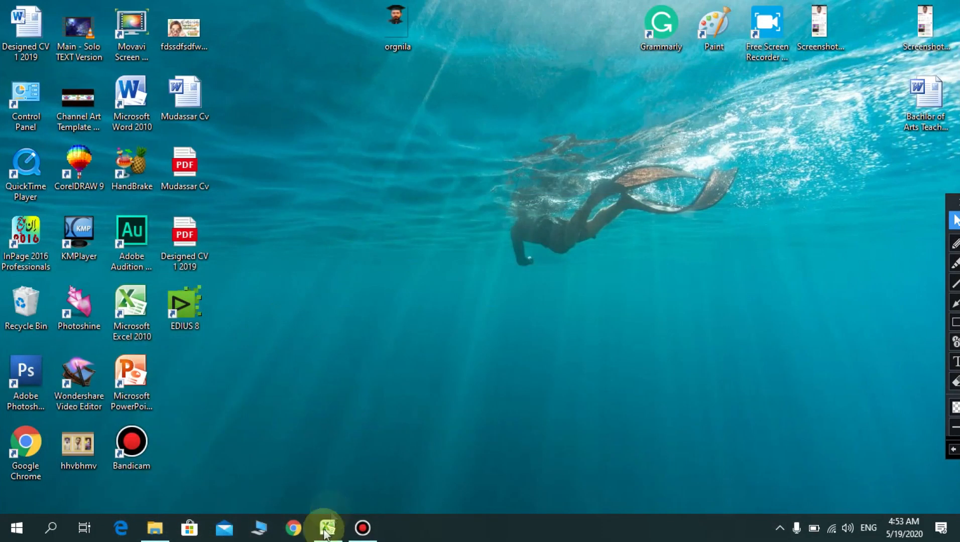
pyautogui.moveTo(318, 537)
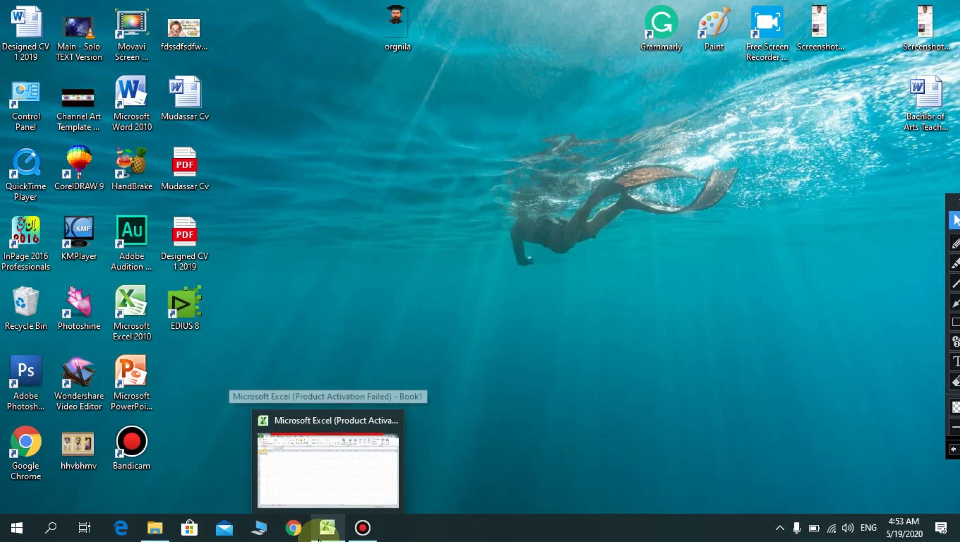
pyautogui.click(381, 182)
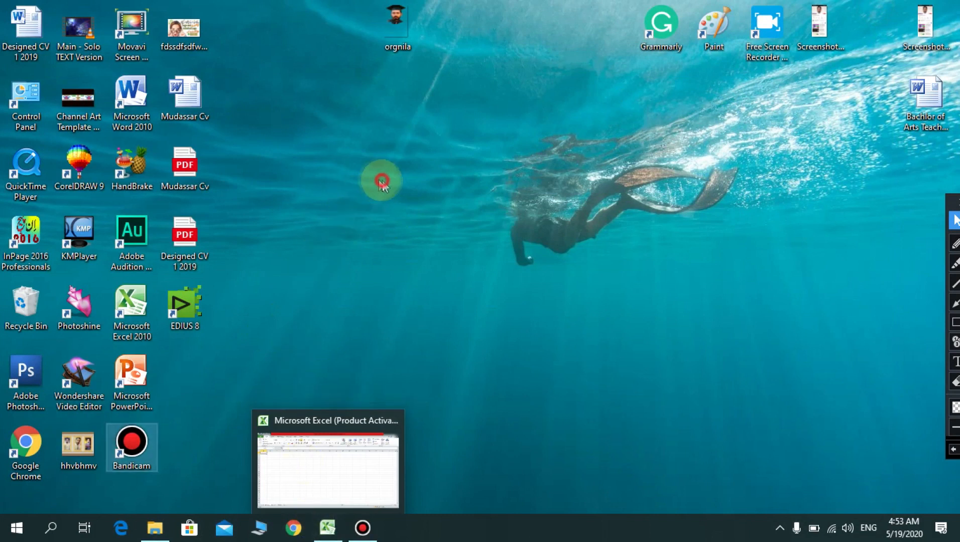
pyautogui.doubleClick(120, 95)
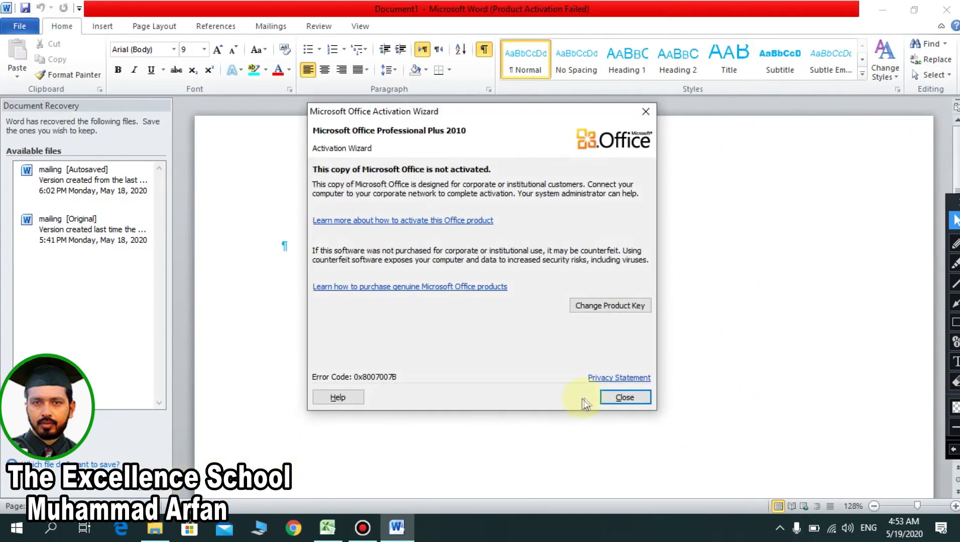
pyautogui.click(611, 398)
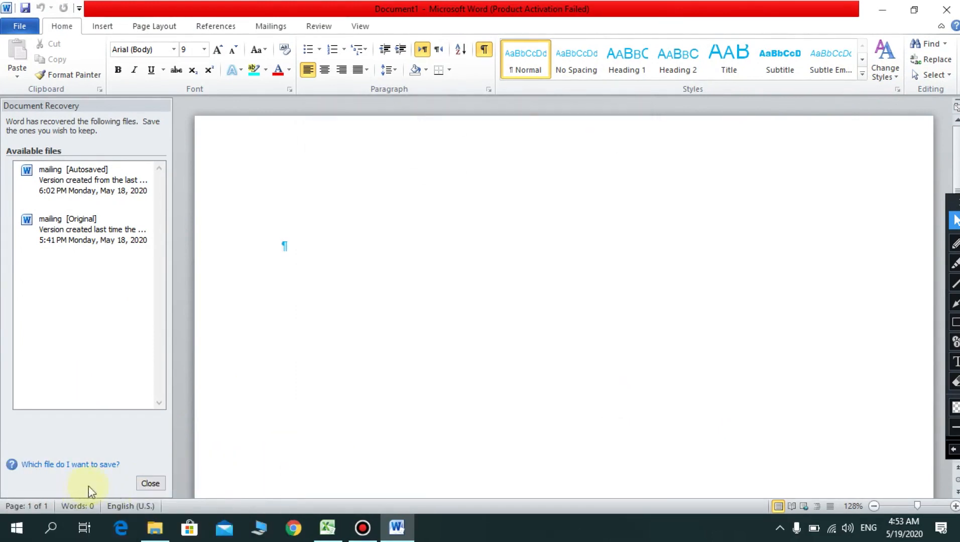
# Close Word's Document Recovery pane, choosing to remove the recovered files
pyautogui.click(157, 487)
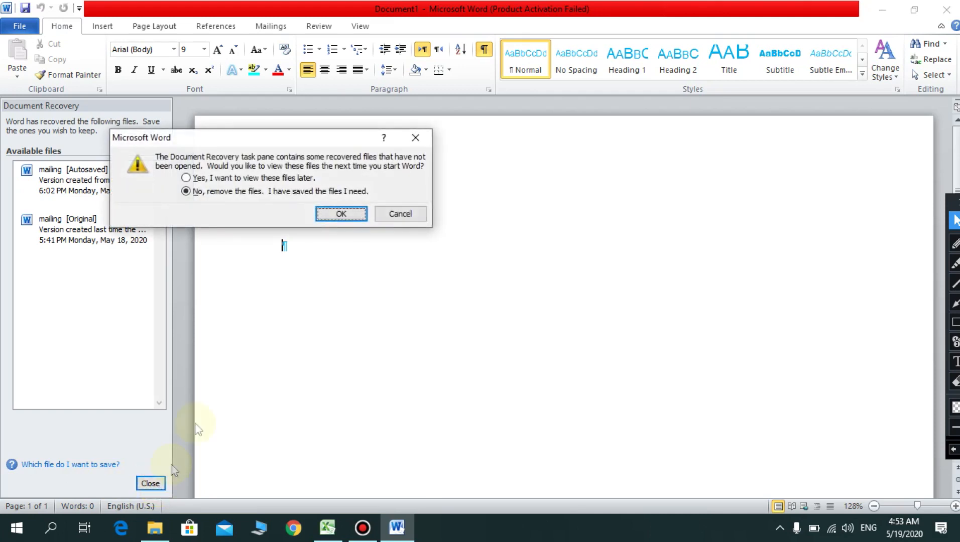
pyautogui.click(400, 214)
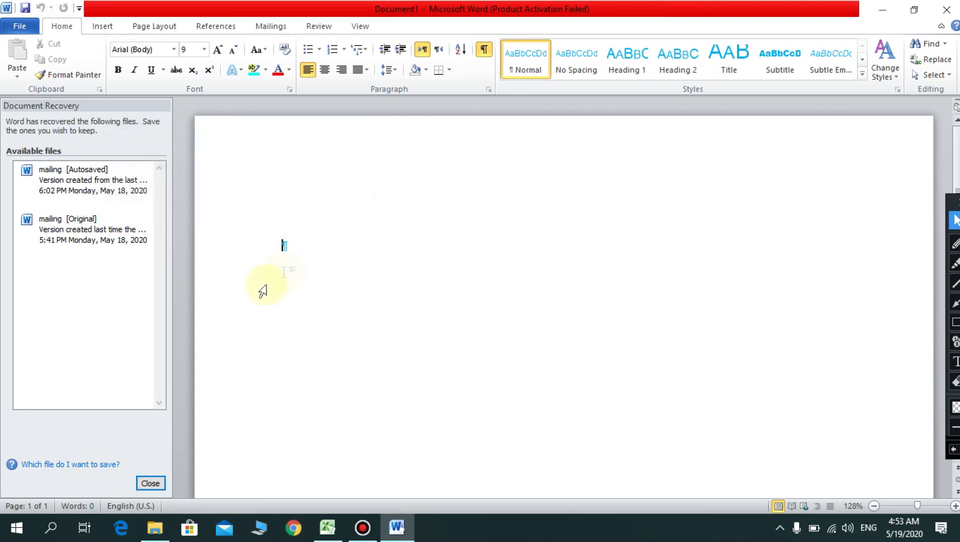
pyautogui.click(153, 483)
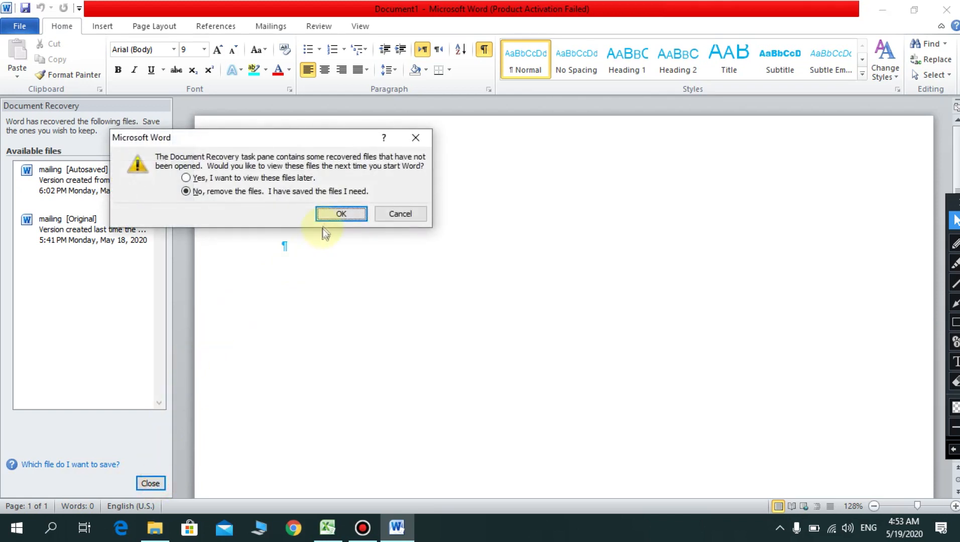
pyautogui.click(332, 214)
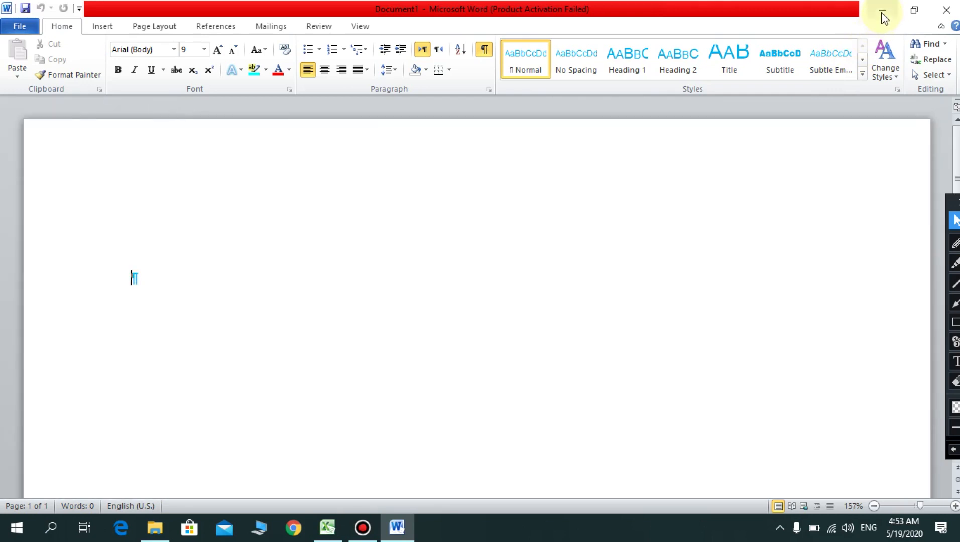
# Switch from Word back to the blank Excel workbook and look through the row numbers of Sheet1
pyautogui.click(882, 12)
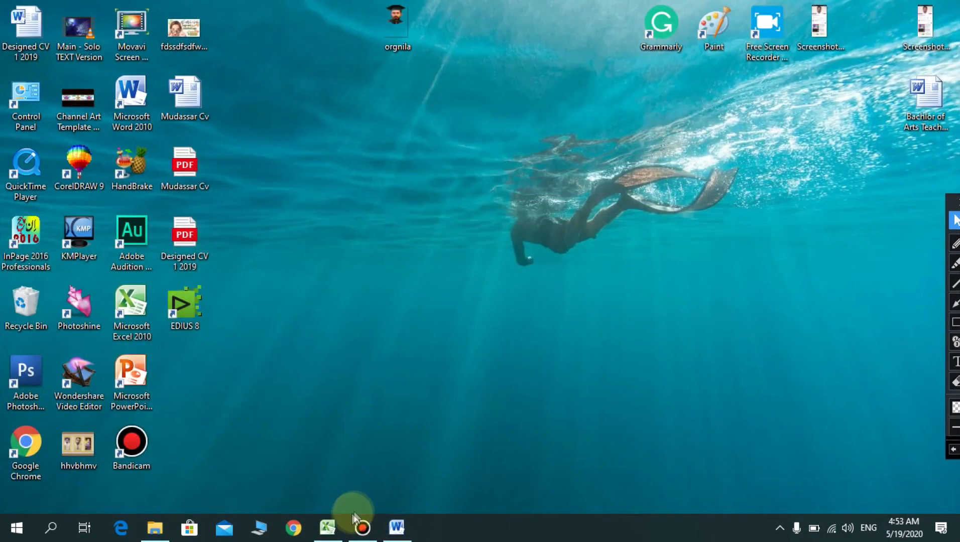
pyautogui.click(328, 528)
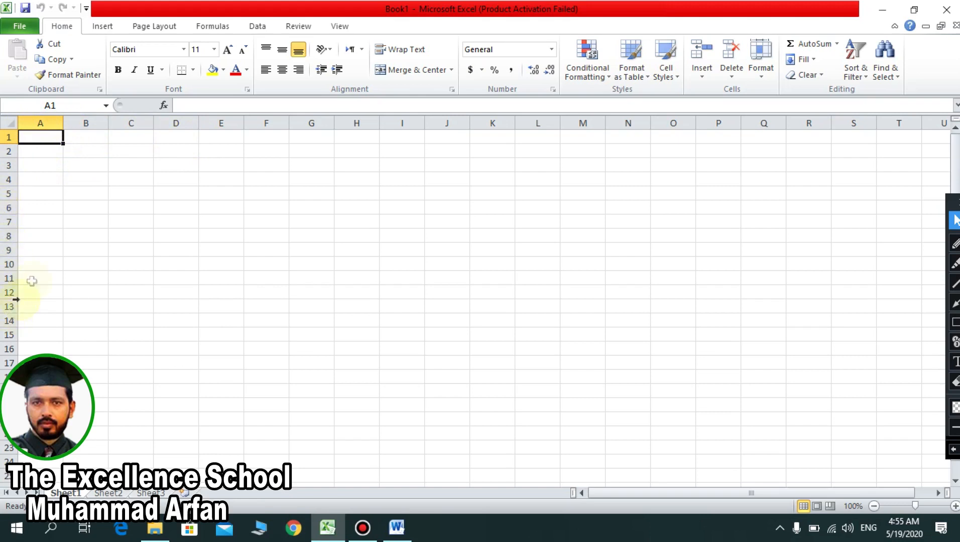
pyautogui.scroll(-10, 20, 226)
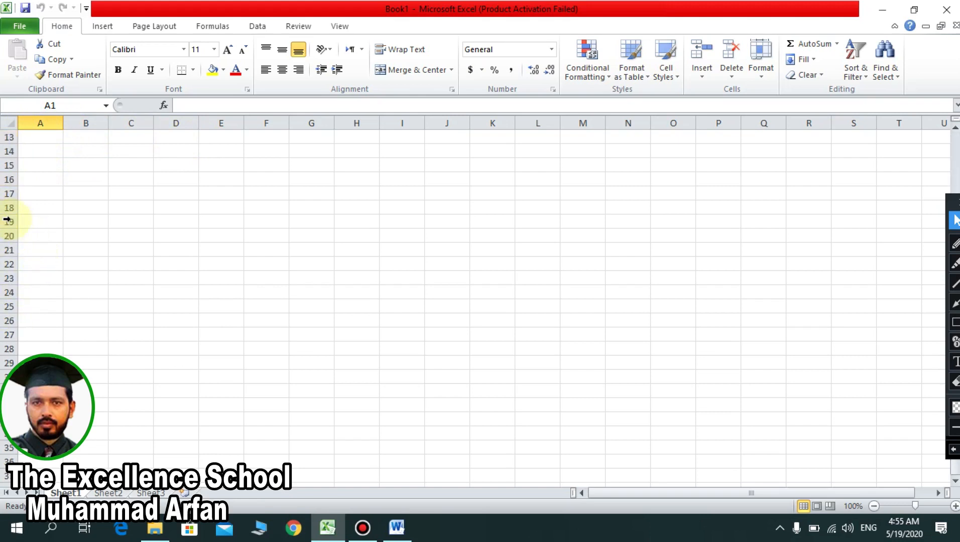
pyautogui.scroll(-16, 7, 219)
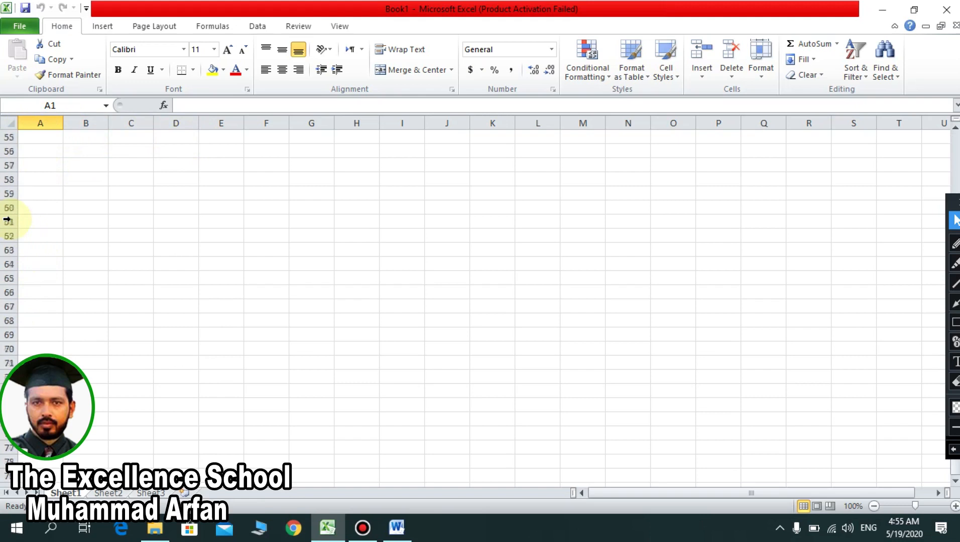
pyautogui.scroll(17, 7, 219)
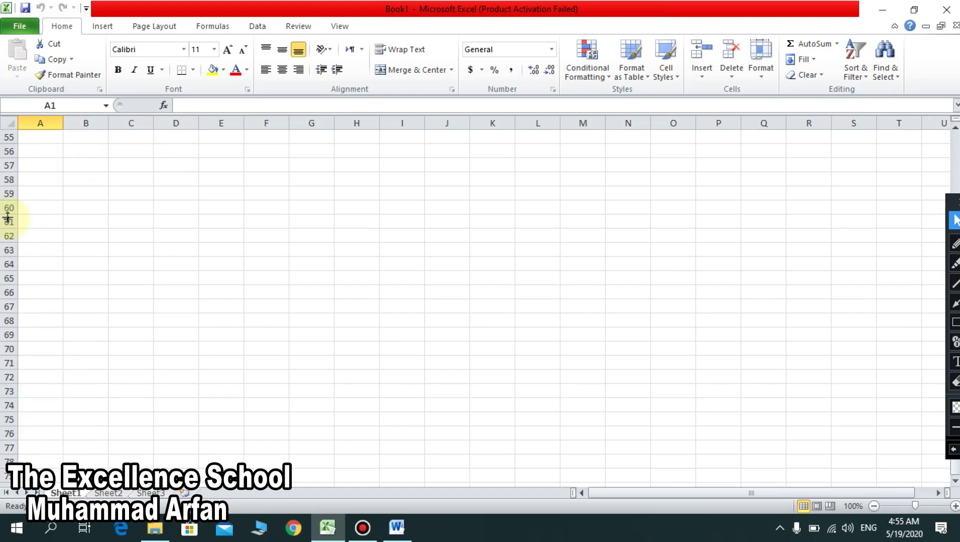
pyautogui.scroll(6, 9, 190)
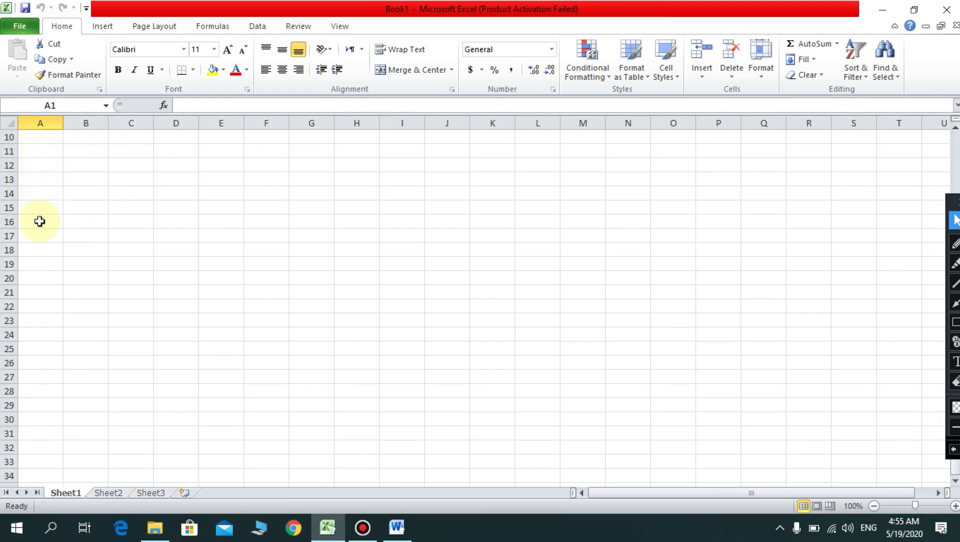
# Starting from A1, move the active cell down and up through column A, ending back at A1
pyautogui.click(39, 139)
pyautogui.press('Down')
pyautogui.press('Down')
pyautogui.press('Down')
pyautogui.press('Down')
pyautogui.press('Up')
pyautogui.press('Up')
pyautogui.press('Up')
pyautogui.press('Up')
pyautogui.press('Up')
pyautogui.press('Up')
pyautogui.press('Up')
pyautogui.press('Up')
pyautogui.press('Up')
pyautogui.press('Up')
pyautogui.press('Up')
pyautogui.press('Up')
pyautogui.press('Up')
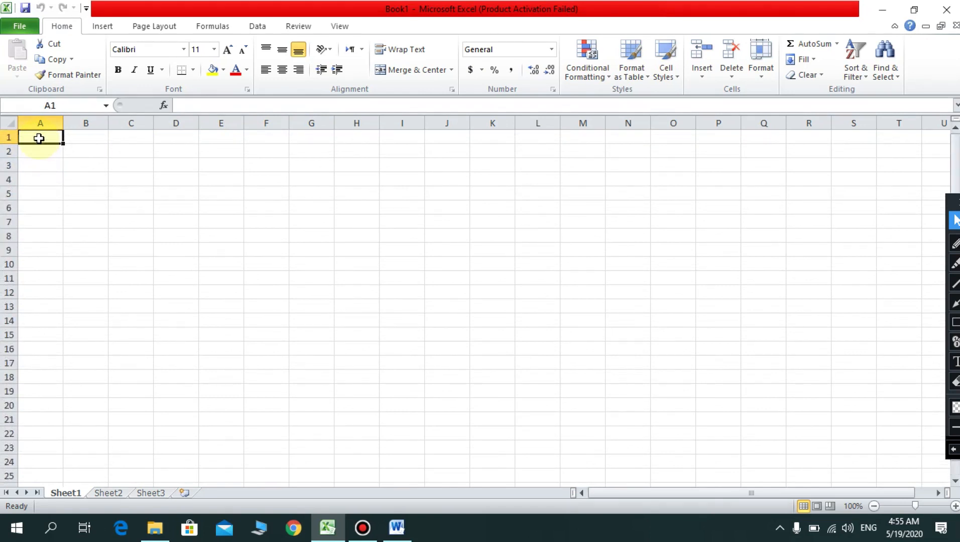
pyautogui.press('Down')
pyautogui.press('Down')
pyautogui.press('Down')
pyautogui.press('Down')
pyautogui.press('Down')
pyautogui.press('Down')
pyautogui.press('Down')
pyautogui.press('Up')
pyautogui.press('Up')
pyautogui.press('Up')
pyautogui.press('Up')
pyautogui.press('Up')
pyautogui.press('Up')
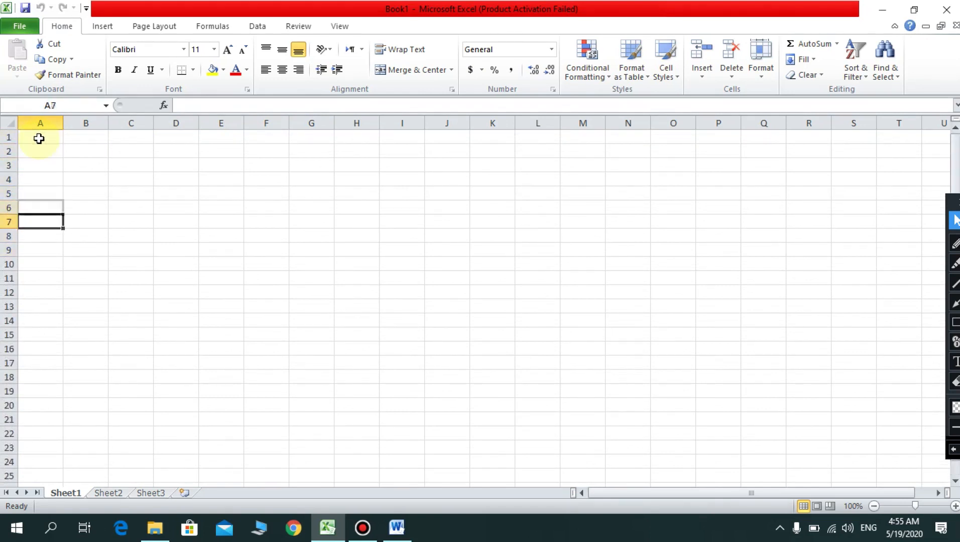
pyautogui.press('Up')
# Move the active cell across row 1 and back, and again down and up column A, ending at A1
pyautogui.press('Right')
pyautogui.press('Right')
pyautogui.press('Right')
pyautogui.press('Left')
pyautogui.press('Left')
pyautogui.press('Right')
pyautogui.press('Right')
pyautogui.press('Right')
pyautogui.press('Left')
pyautogui.press('Left')
pyautogui.press('Left')
pyautogui.press('Left')
pyautogui.press('Down')
pyautogui.press('Down')
pyautogui.press('Down')
pyautogui.press('Down')
pyautogui.press('Down')
pyautogui.press('Down')
pyautogui.press('Up')
pyautogui.press('Up')
pyautogui.press('Up')
pyautogui.press('Up')
pyautogui.press('Up')
pyautogui.press('Up')
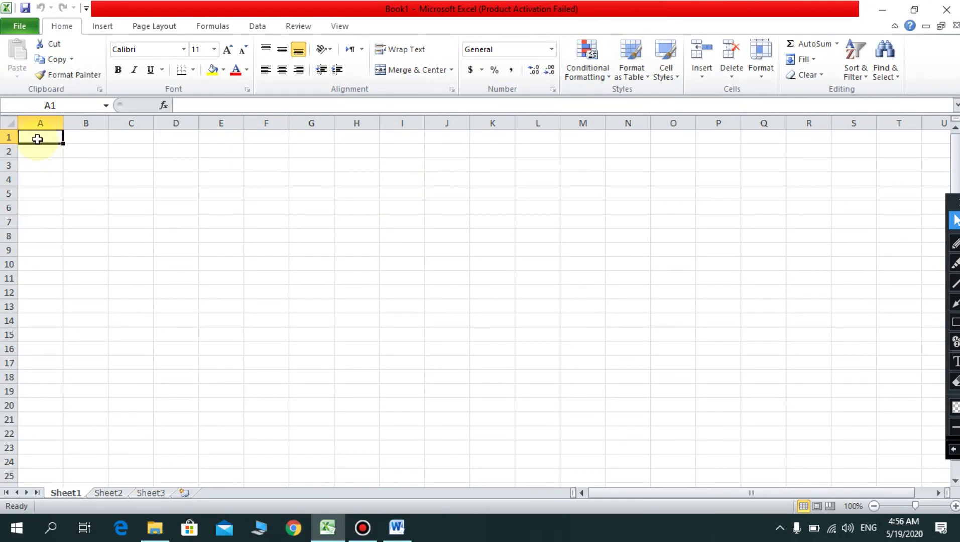
# Enter the sample text fgfdg, hhhh, dfd, sdffd and dfgfd in cells A1 through E1
pyautogui.write('fgfdg')
pyautogui.click(85, 141)
pyautogui.write('hhhh')
pyautogui.click(129, 141)
pyautogui.write('dfd')
pyautogui.click(183, 140)
pyautogui.write('sdffd')
pyautogui.click(236, 137)
pyautogui.write('dfgfd')
# Continue row 1 with the sample text dfg in F1, fdgfdg in G1 and dfg in H1
pyautogui.click(256, 136)
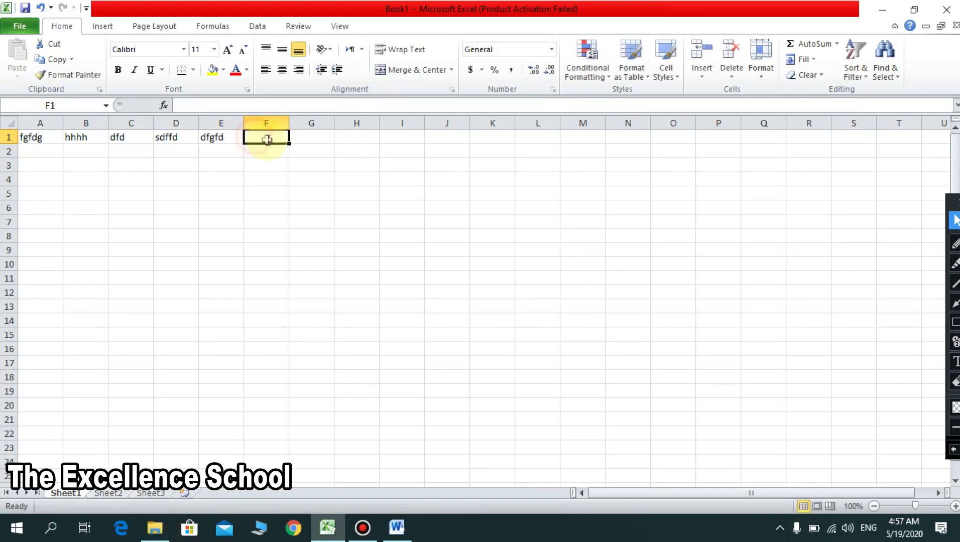
pyautogui.write('dfg')
pyautogui.click(316, 137)
pyautogui.write('fdgfdg')
pyautogui.click(354, 142)
pyautogui.write('dfg')
# Select the filled cells A1 through D1 one at a time to view their contents
pyautogui.click(29, 137)
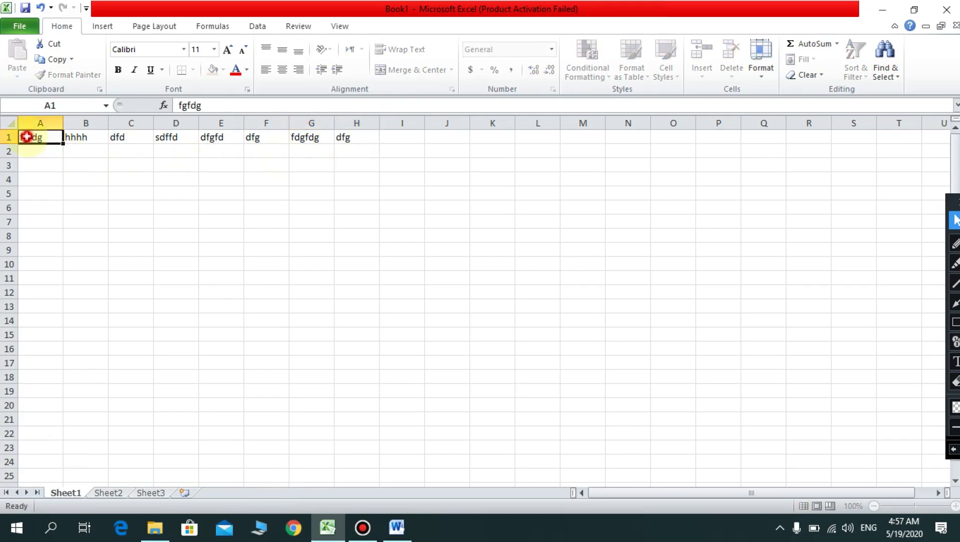
pyautogui.click(86, 139)
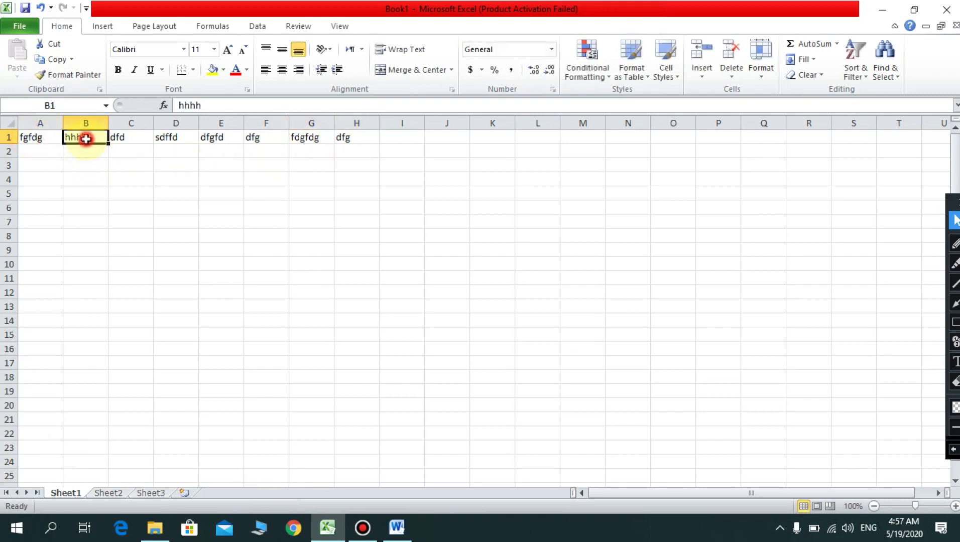
pyautogui.click(39, 137)
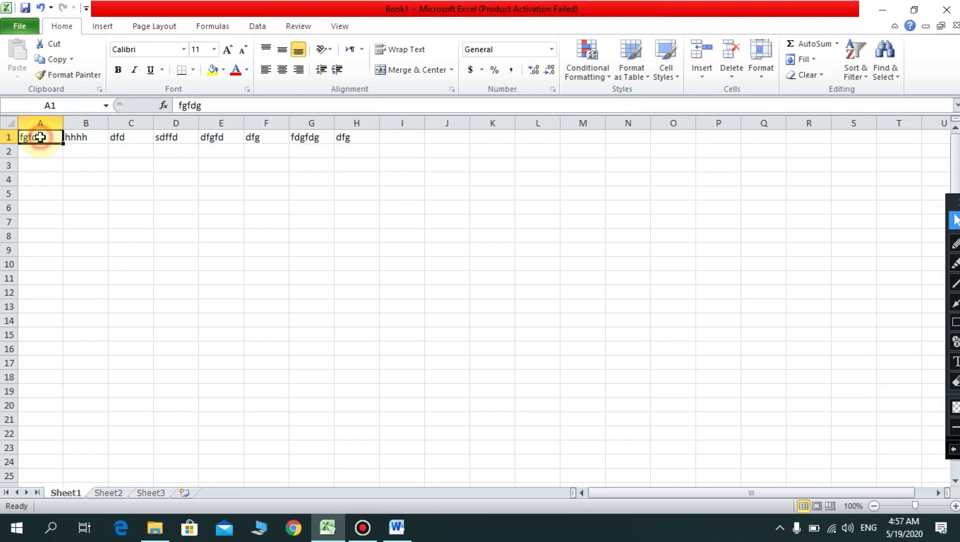
pyautogui.click(80, 139)
pyautogui.click(120, 136)
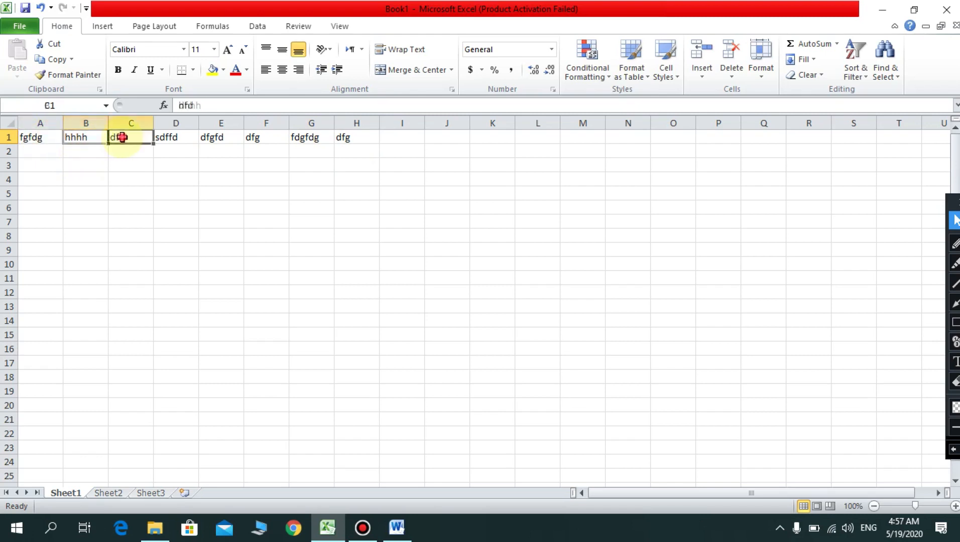
pyautogui.click(176, 136)
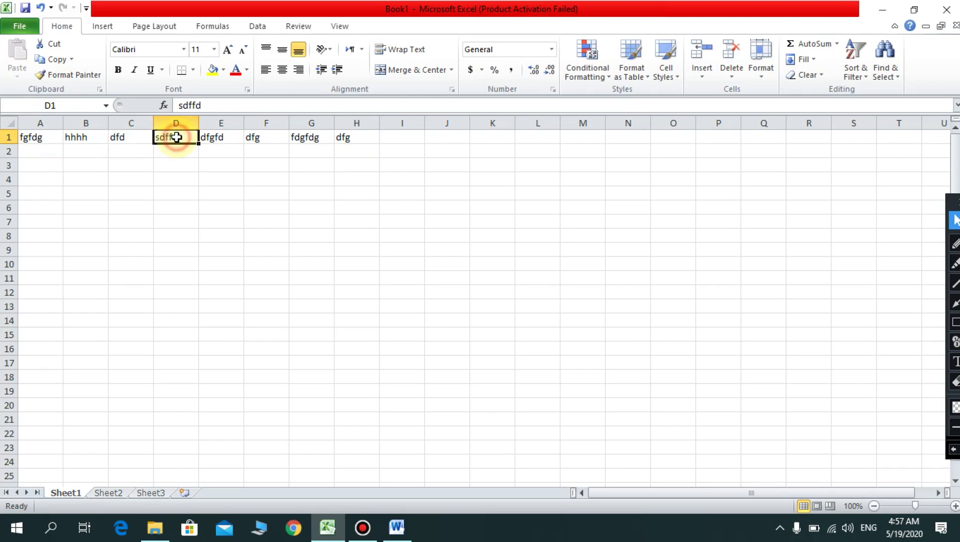
# Select the sample text in A1:H1 and clear the active cell H1, ending the edit outside the range
pyautogui.moveTo(359, 136); pyautogui.dragTo(15, 129)
pyautogui.press('BackSpace')
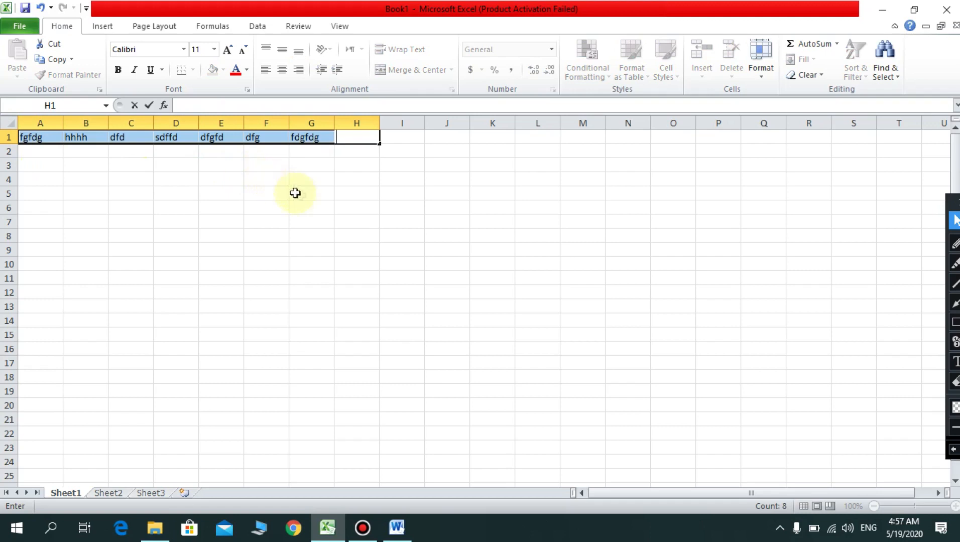
pyautogui.click(256, 159)
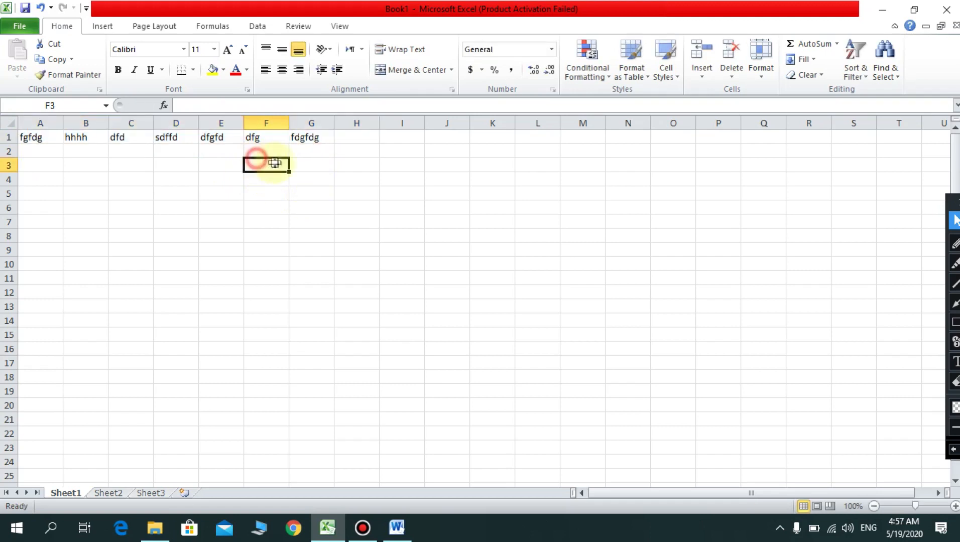
pyautogui.click(315, 148)
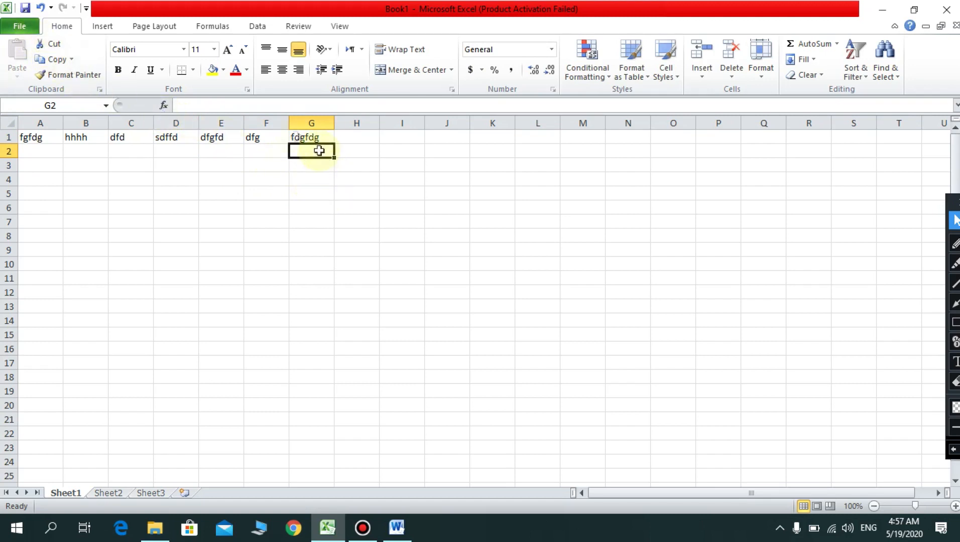
# Open the recent workbook Dues Sheet Class orginal new 22-08-15
pyautogui.click(24, 29)
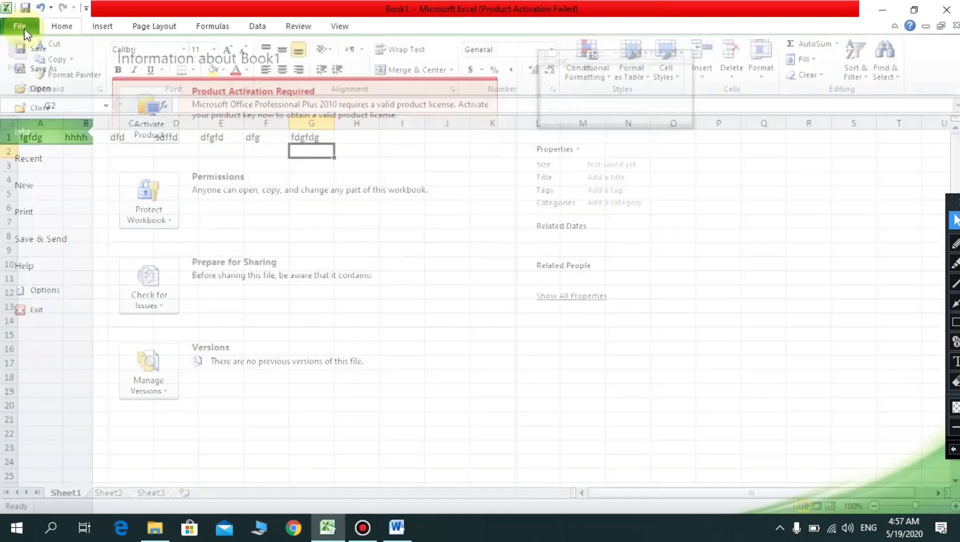
pyautogui.click(40, 165)
pyautogui.click(196, 84)
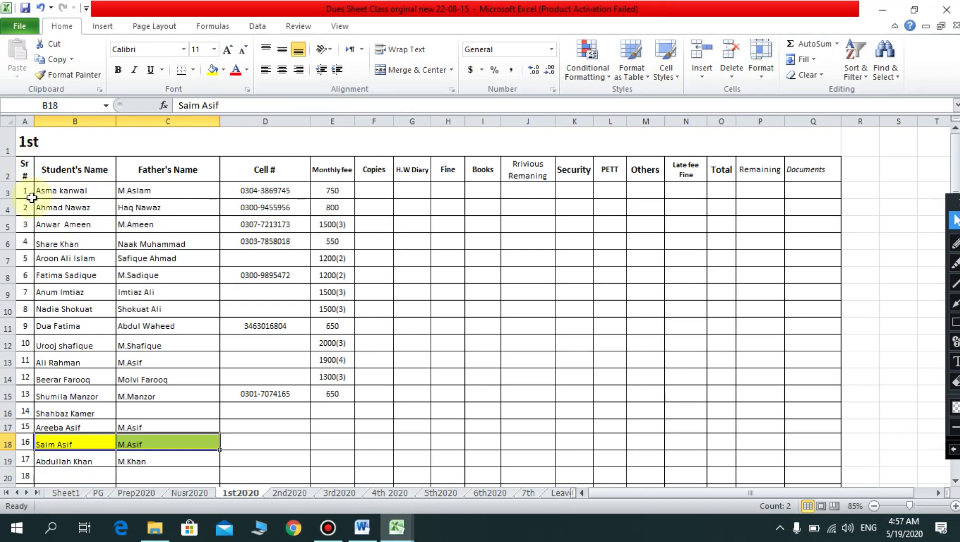
# Examine the 1st2020 table's columns from Sr # and Father's Name across Cell #, Monthly fee, Copies and H.W Diary to Fine
pyautogui.moveTo(23, 169); pyautogui.dragTo(22, 274)
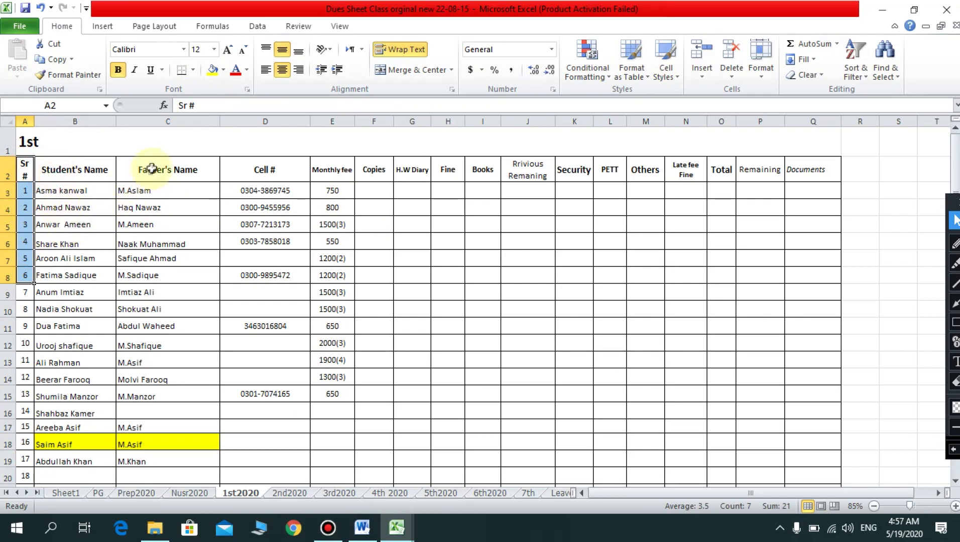
pyautogui.moveTo(158, 173); pyautogui.dragTo(164, 255)
pyautogui.moveTo(259, 168); pyautogui.dragTo(273, 224)
pyautogui.moveTo(334, 175); pyautogui.dragTo(333, 211)
pyautogui.click(370, 168)
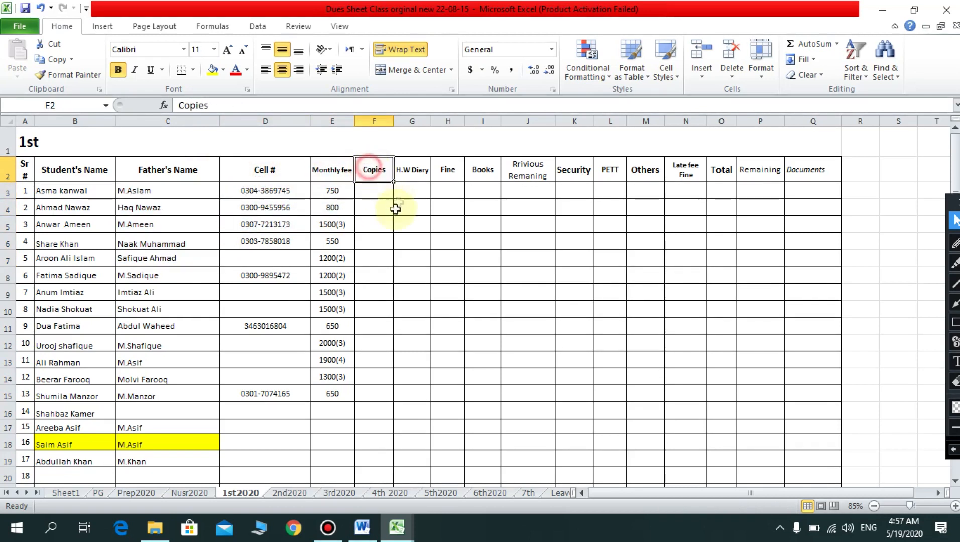
pyautogui.click(402, 168)
pyautogui.click(454, 169)
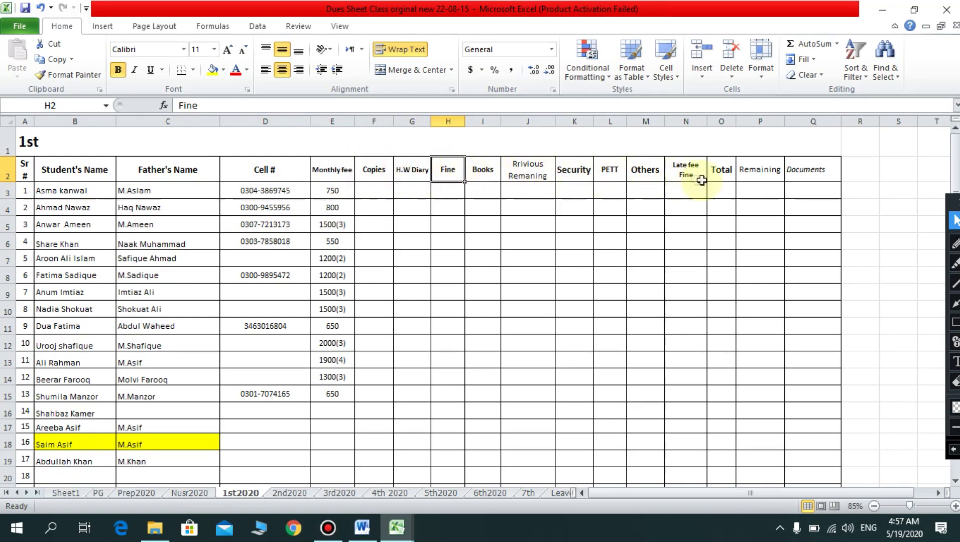
# Look over the student rows of the 1st2020 table and highlight the Fine column from its heading to row 15
pyautogui.scroll(-2, 281, 209)
pyautogui.scroll(2, 271, 210)
pyautogui.click(186, 305)
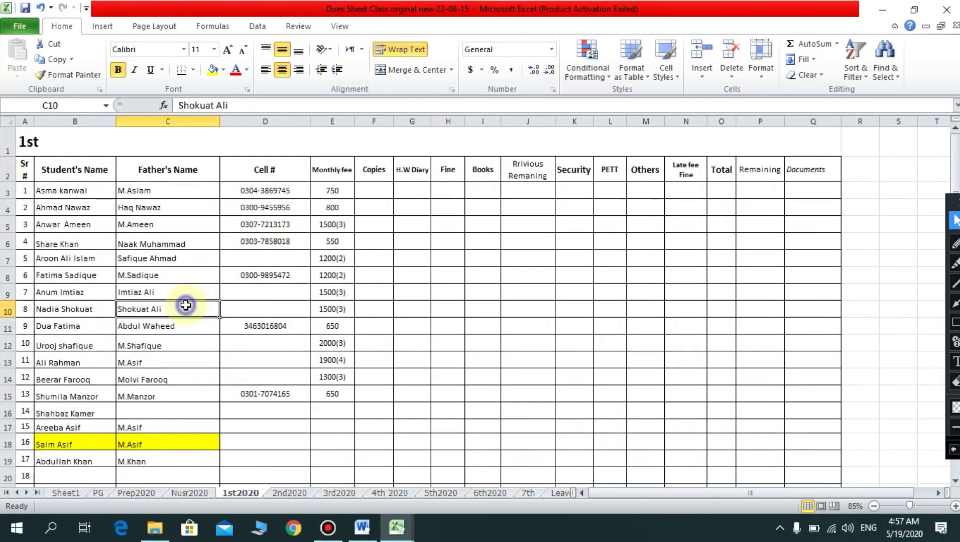
pyautogui.rightClick(186, 306)
pyautogui.click(133, 147)
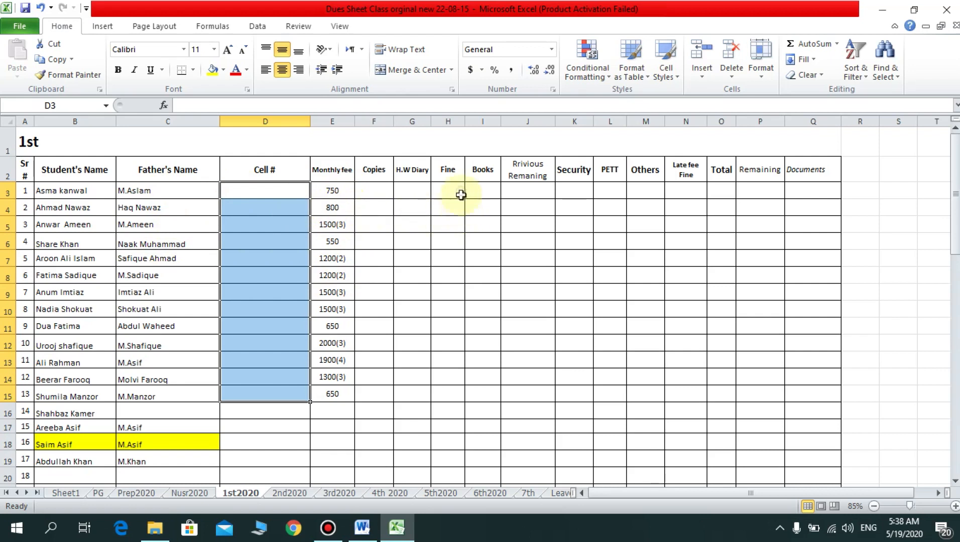
pyautogui.moveTo(453, 171); pyautogui.dragTo(454, 396)
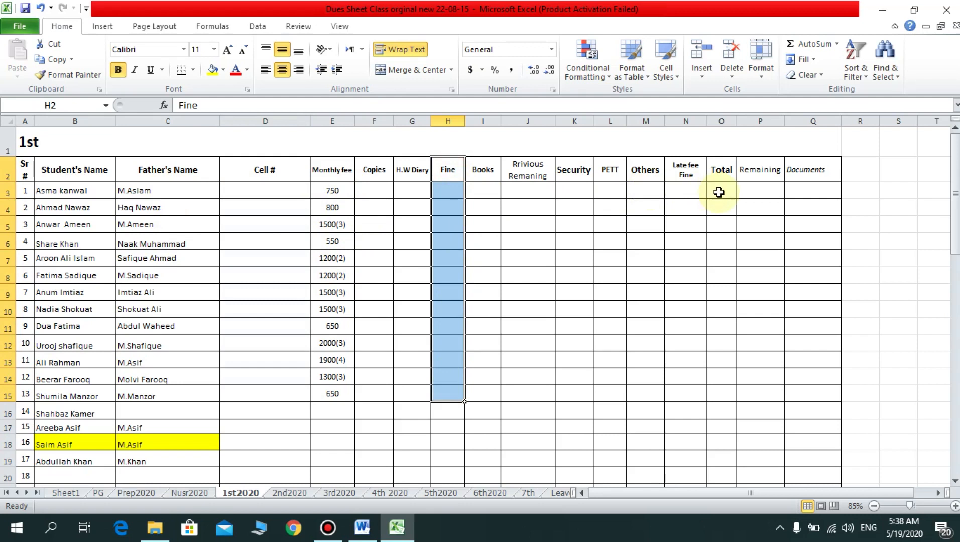
# Cut the first student's Monthly fee from E3 and paste it into the Copies cell F3
pyautogui.click(427, 149)
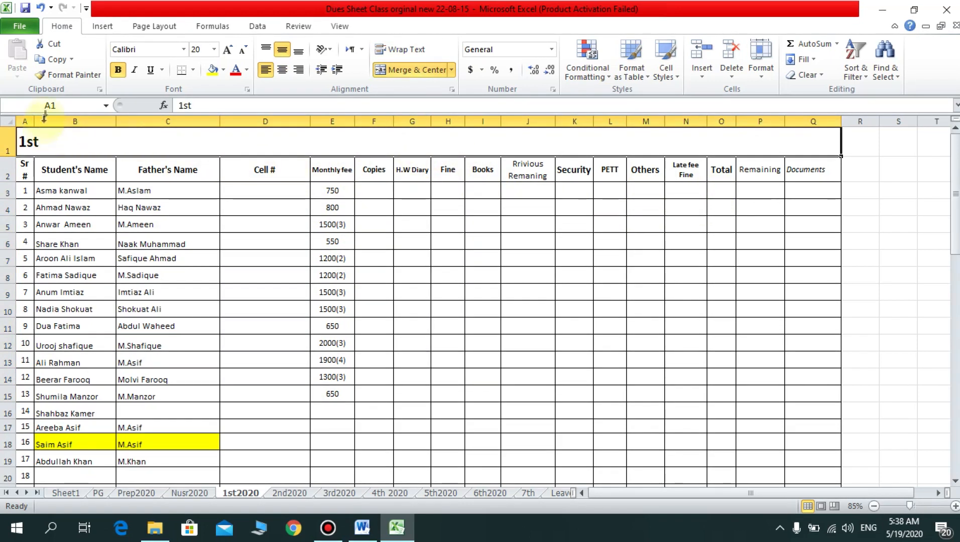
pyautogui.click(57, 76)
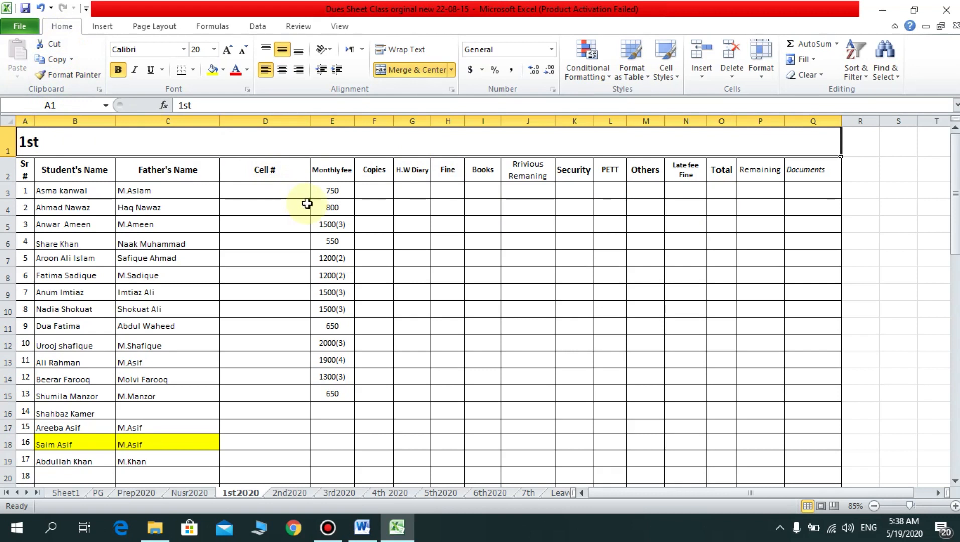
pyautogui.click(327, 195)
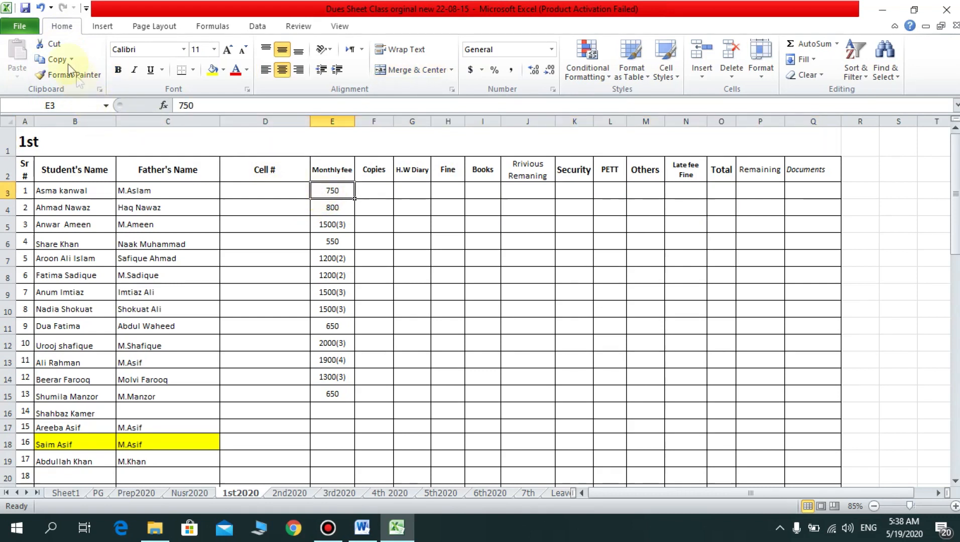
pyautogui.click(52, 44)
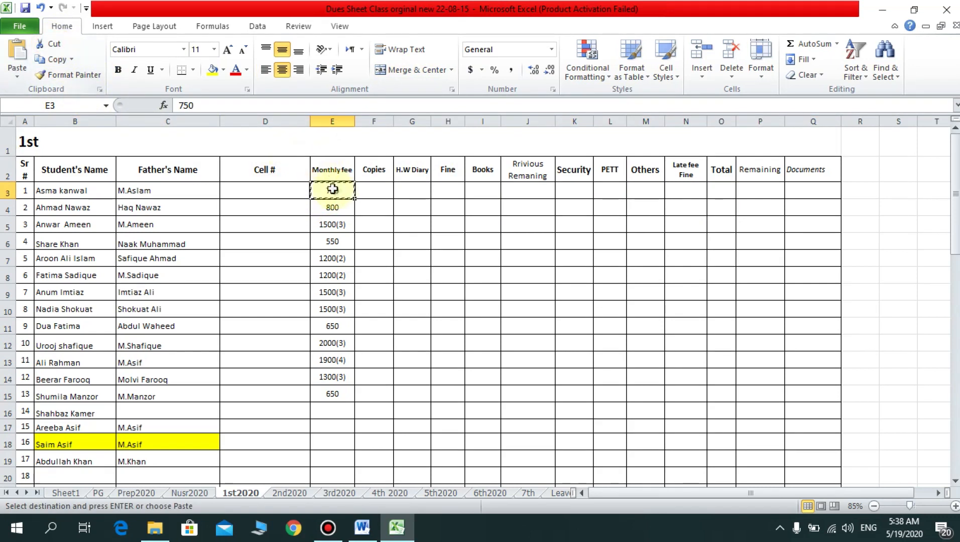
pyautogui.click(365, 189)
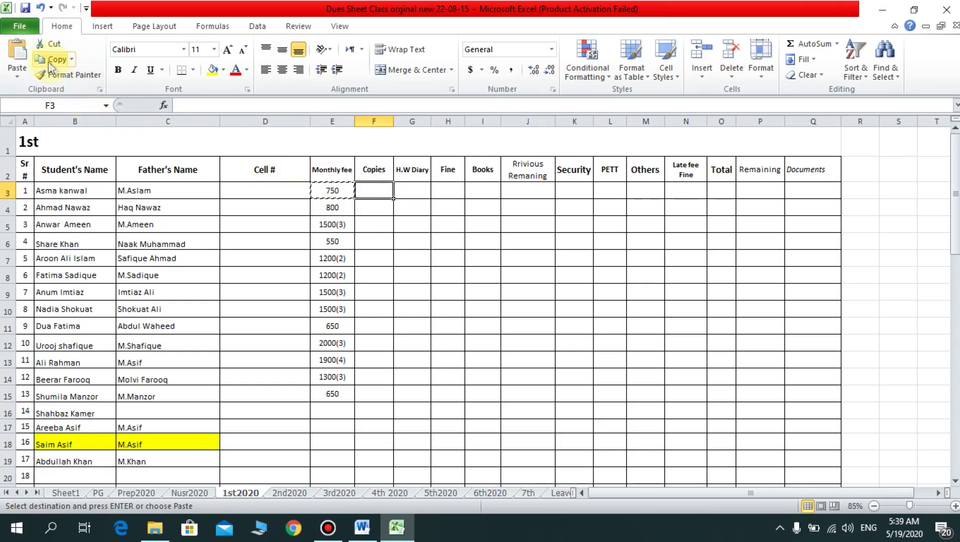
pyautogui.click(18, 57)
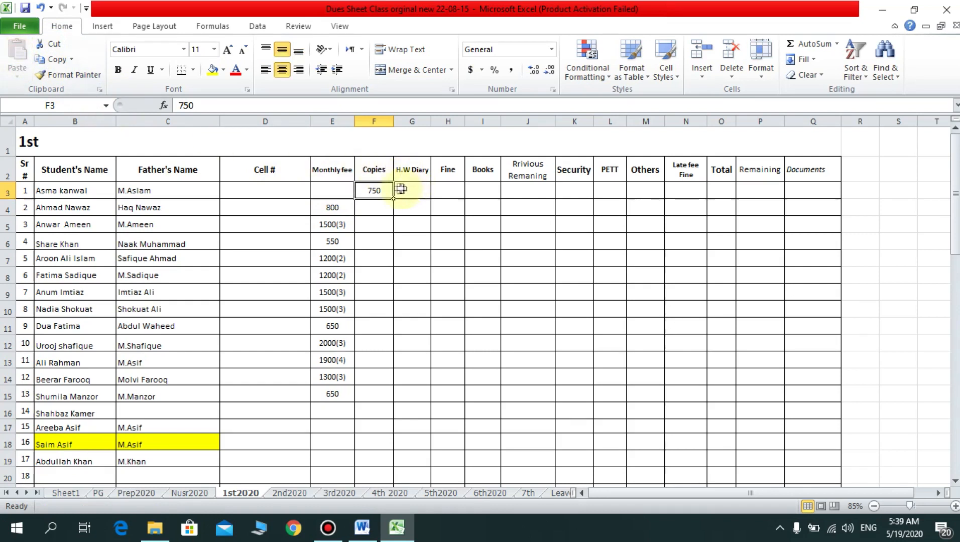
# Cut the value from F3 and paste it back into the Monthly fee cell E3
pyautogui.click(381, 206)
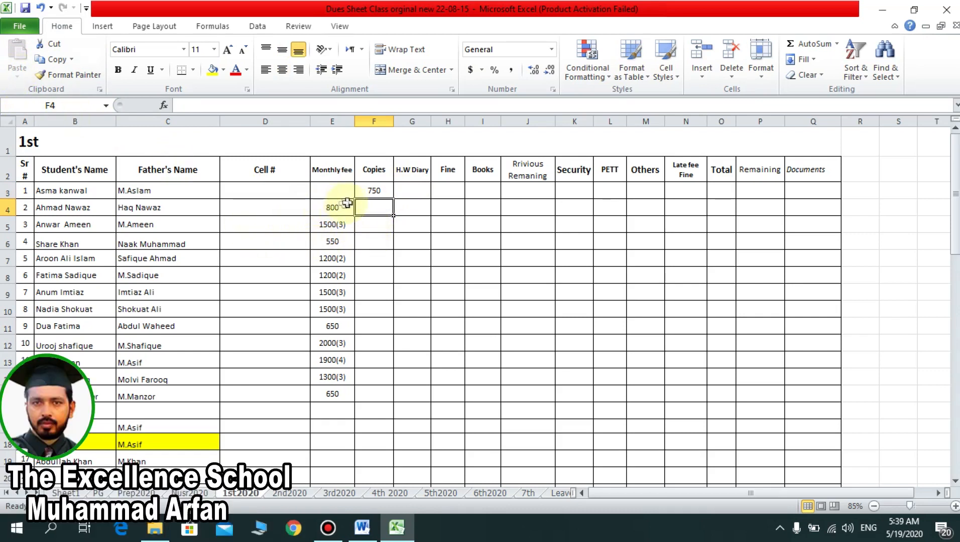
pyautogui.click(377, 188)
pyautogui.click(344, 190)
pyautogui.click(369, 191)
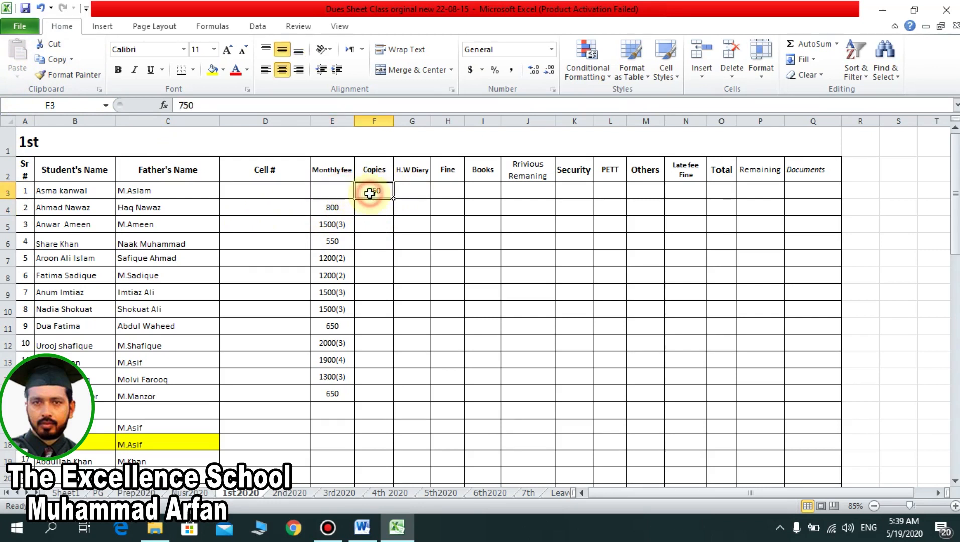
pyautogui.click(331, 192)
pyautogui.click(366, 192)
pyautogui.hotkey('ctrl', 'c')
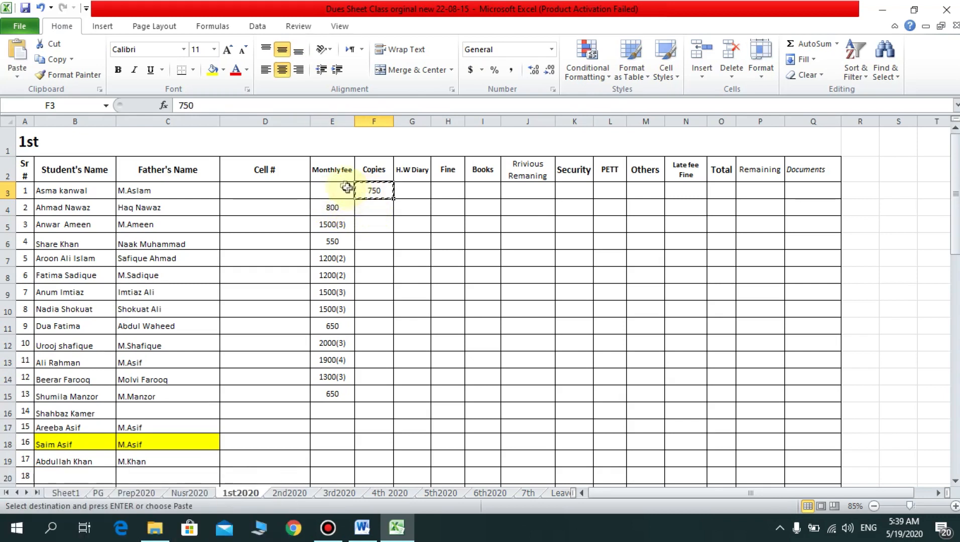
pyautogui.click(335, 184)
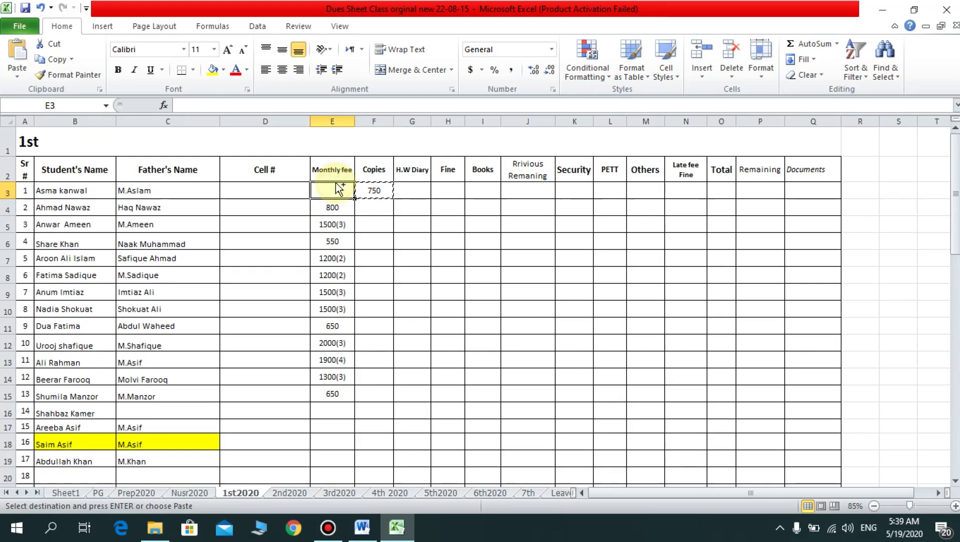
pyautogui.press('Return')
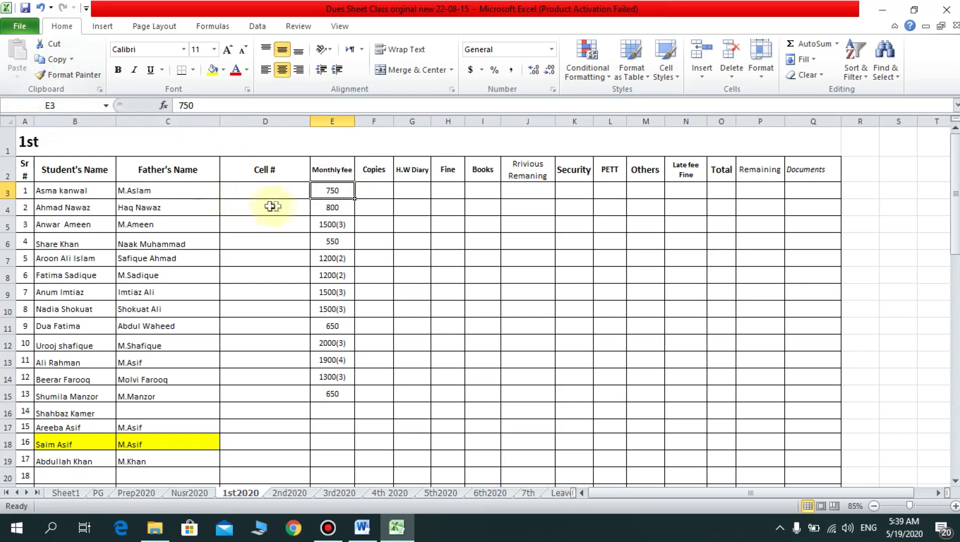
# Copy the Monthly fee in E4 and paste it into the Copies cells F4, F5 and F6
pyautogui.click(327, 211)
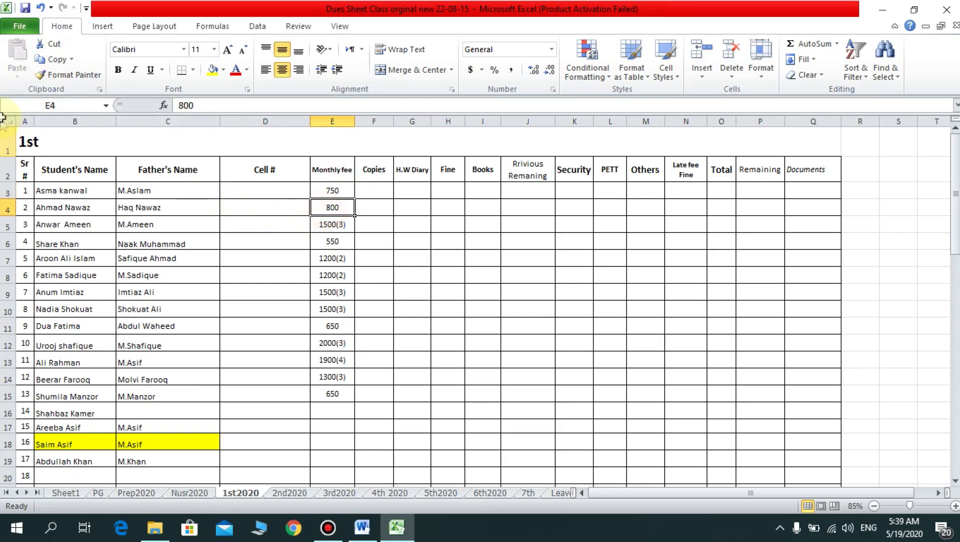
pyautogui.click(54, 61)
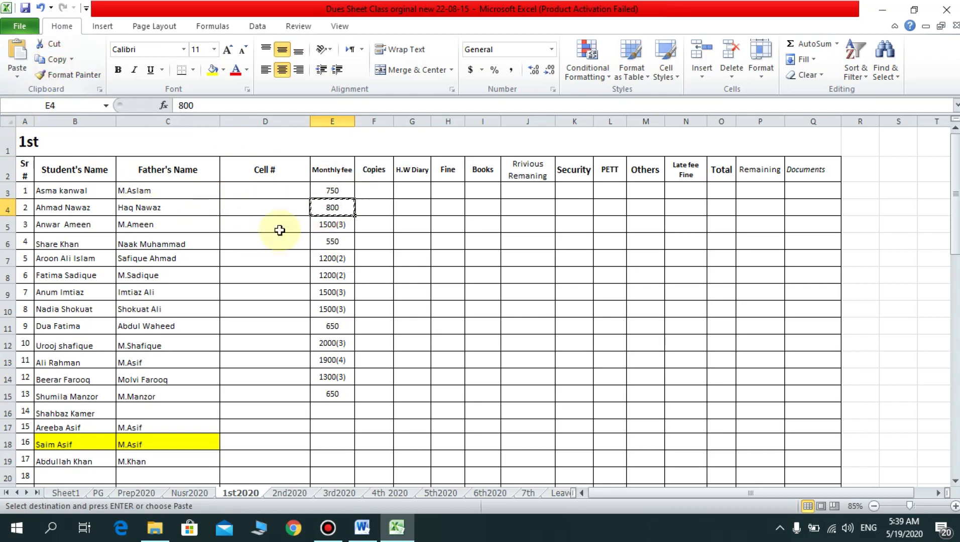
pyautogui.click(382, 211)
pyautogui.hotkey('ctrl', 'v')
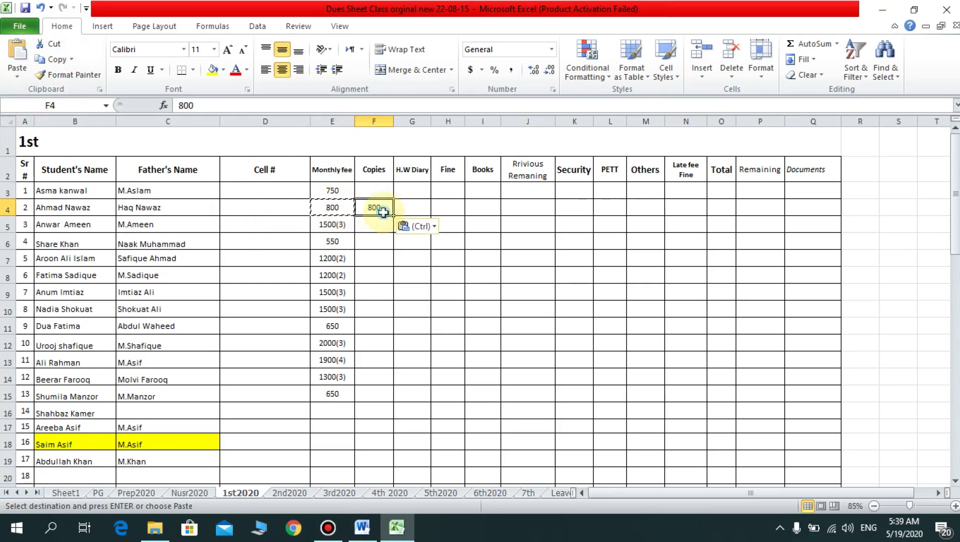
pyautogui.click(380, 223)
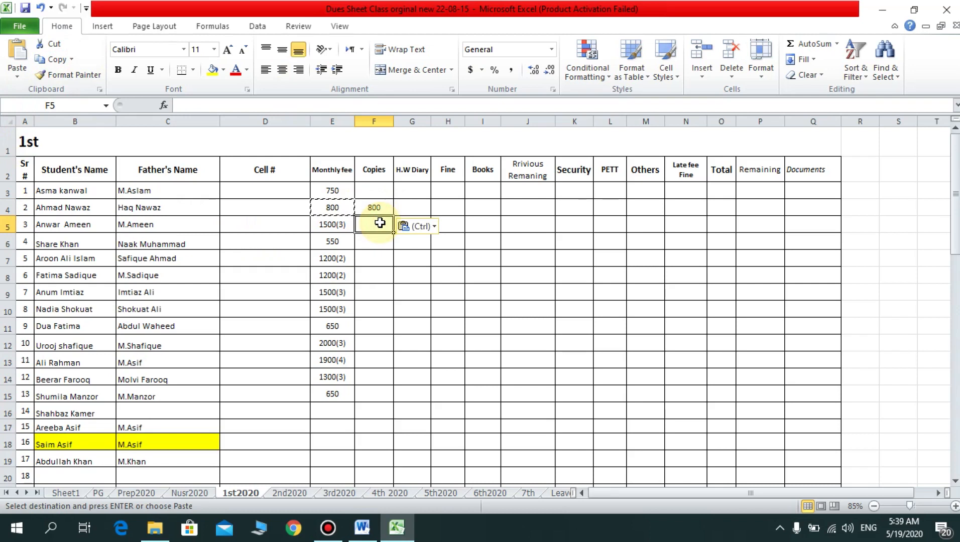
pyautogui.hotkey('ctrl', 'v')
pyautogui.click(379, 242)
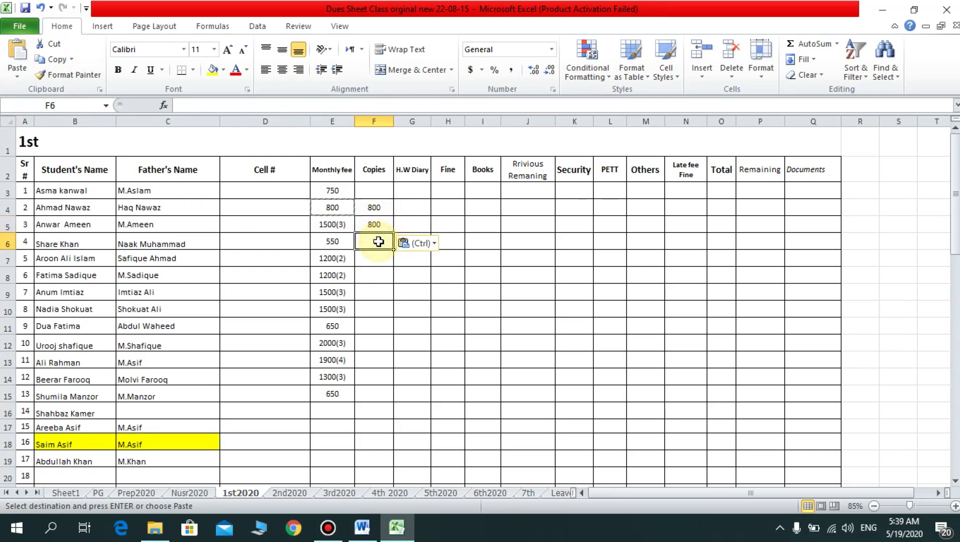
pyautogui.hotkey('ctrl', 'v')
pyautogui.press('ctrl')
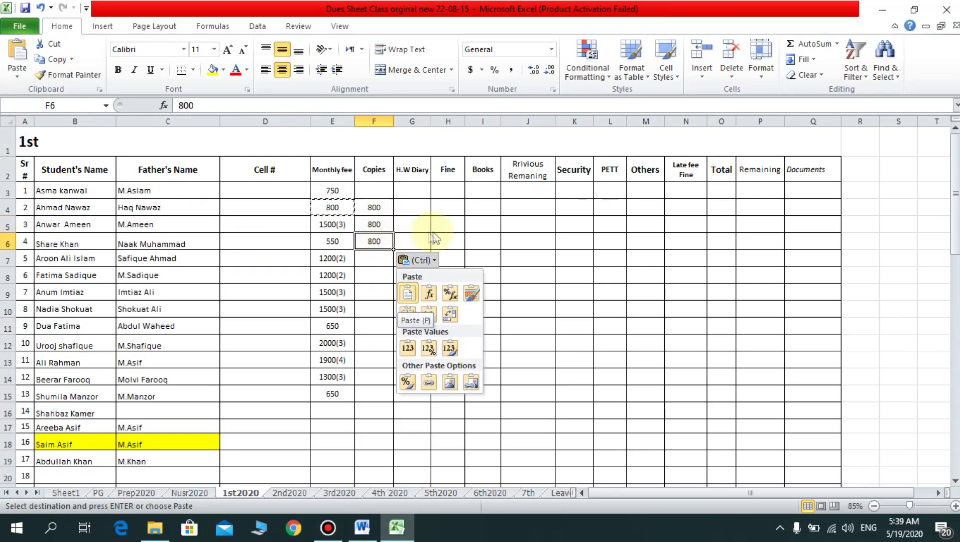
pyautogui.press('Escape')
# Undo the pastes in F4:F6 and both moves between E3 and F3
pyautogui.hotkey('ctrl', 'z')
pyautogui.hotkey('ctrl', 'z')
pyautogui.hotkey('ctrl', 'z')
pyautogui.hotkey('ctrl', 'z')
pyautogui.hotkey('ctrl', 'z')
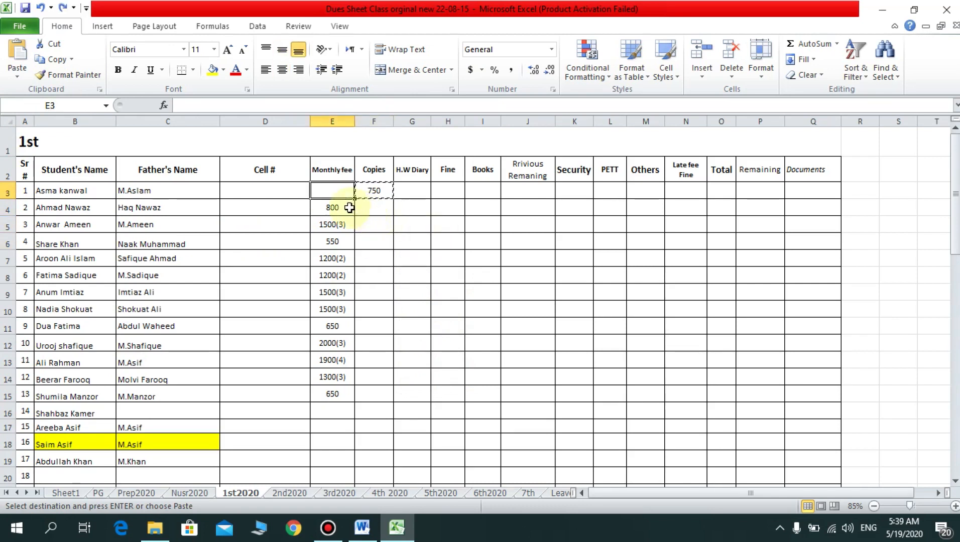
pyautogui.hotkey('ctrl', 'z')
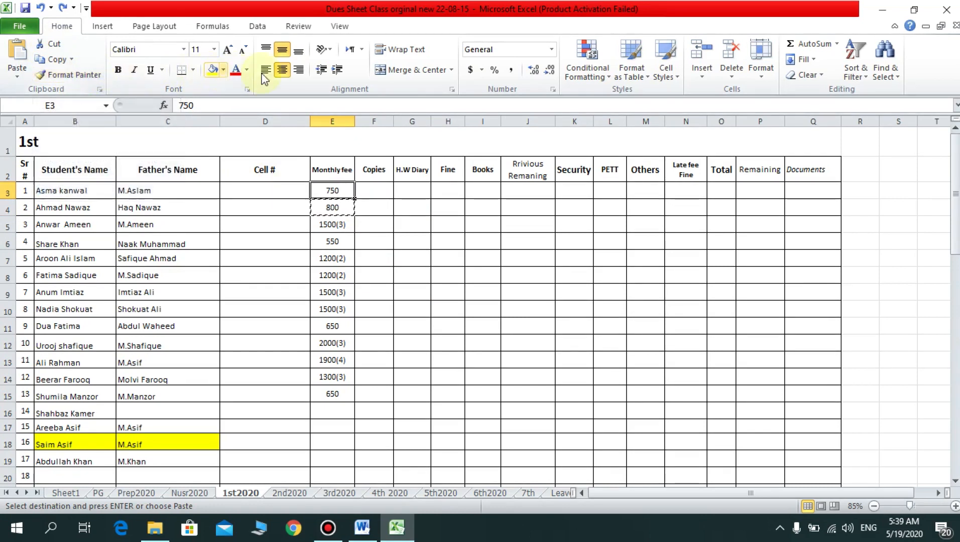
# Format the father's name in C4 as bold, size 14, with a yellow fill
pyautogui.click(182, 210)
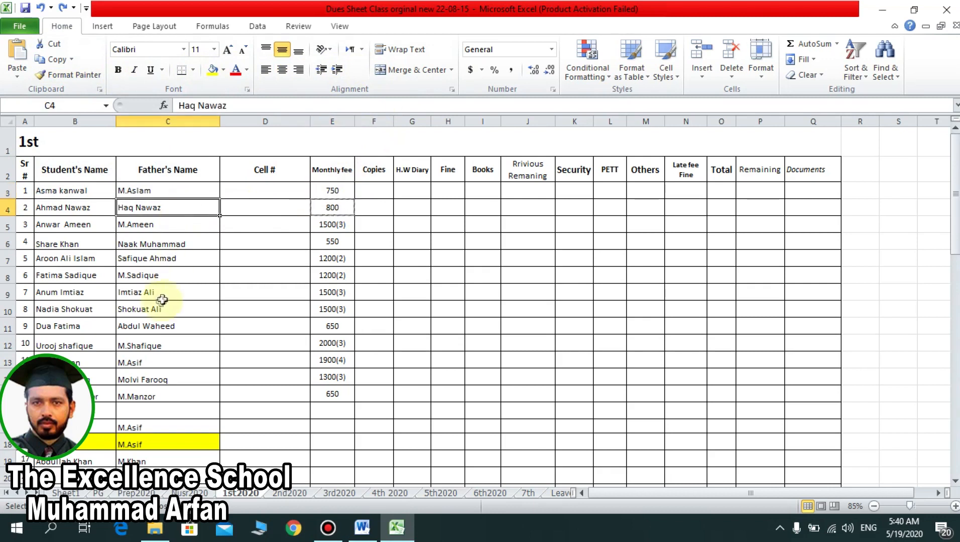
pyautogui.click(120, 70)
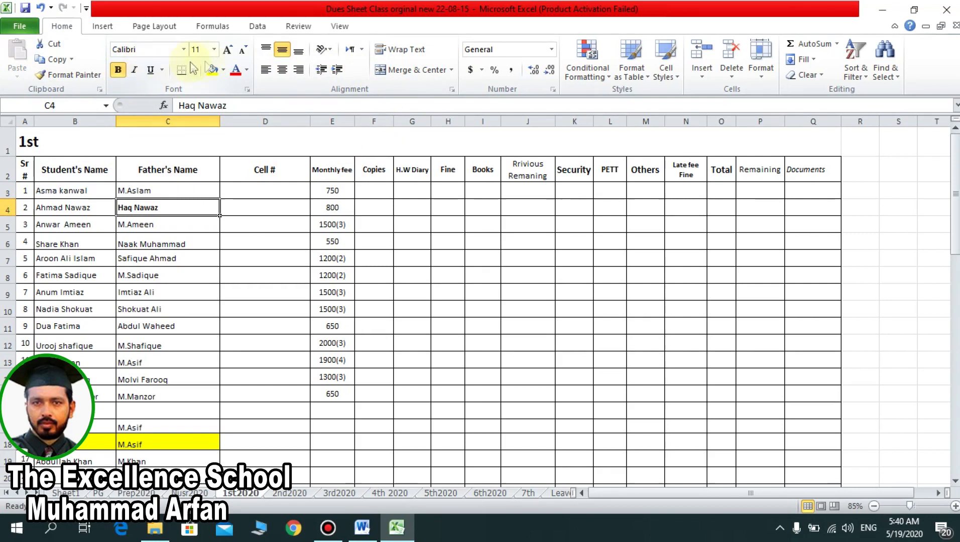
pyautogui.click(229, 50)
pyautogui.click(228, 50)
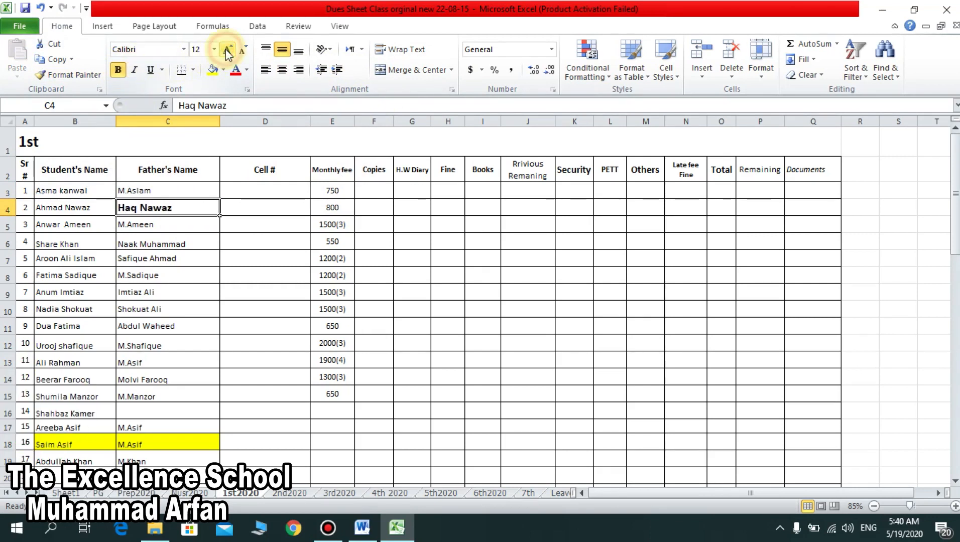
pyautogui.click(218, 71)
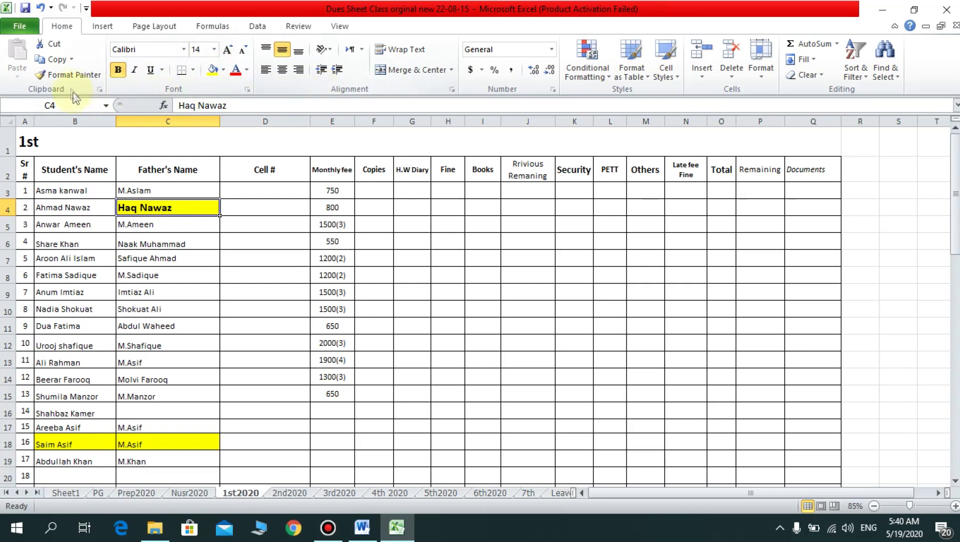
# Use Format Painter to carry C4's formatting to B5:C5, from there to B8:C8, and on to C10:D10
pyautogui.click(71, 76)
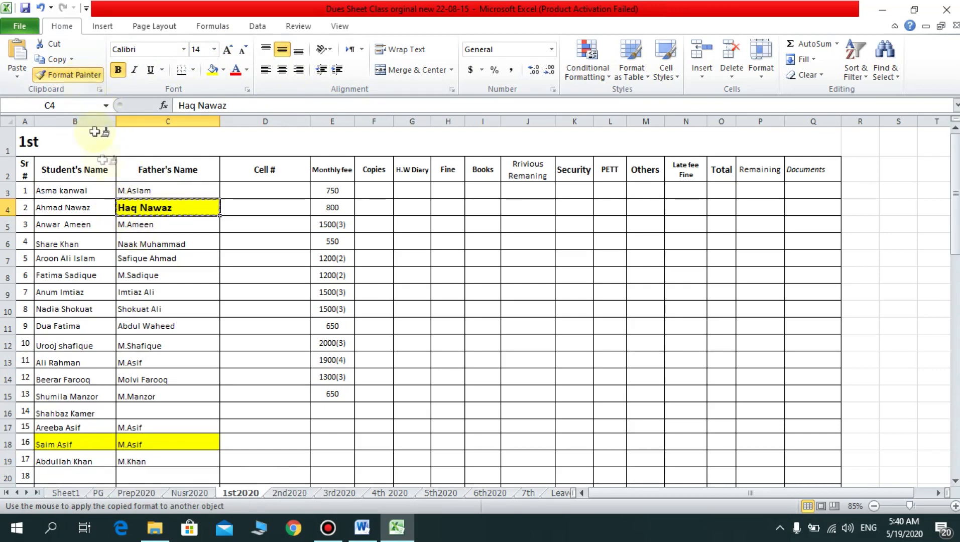
pyautogui.moveTo(114, 226); pyautogui.dragTo(164, 232)
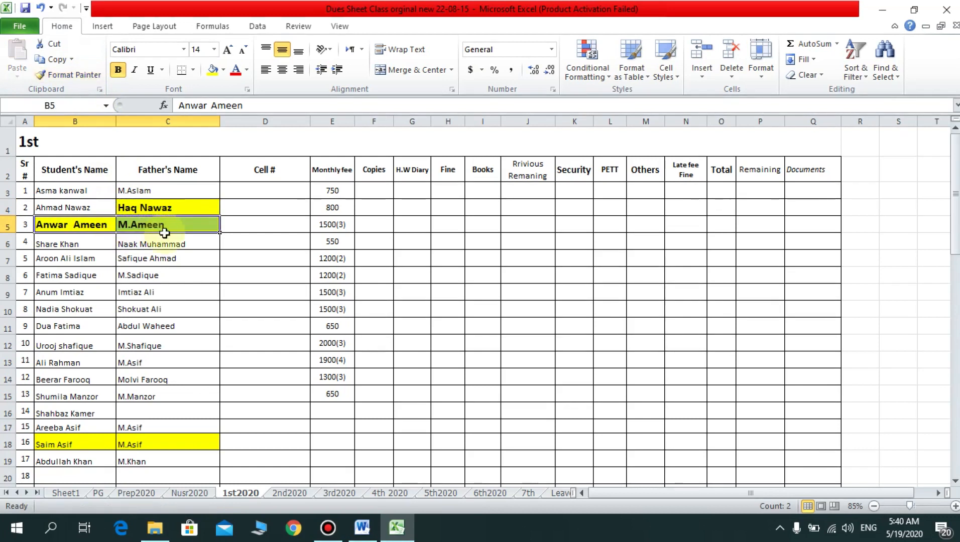
pyautogui.click(93, 74)
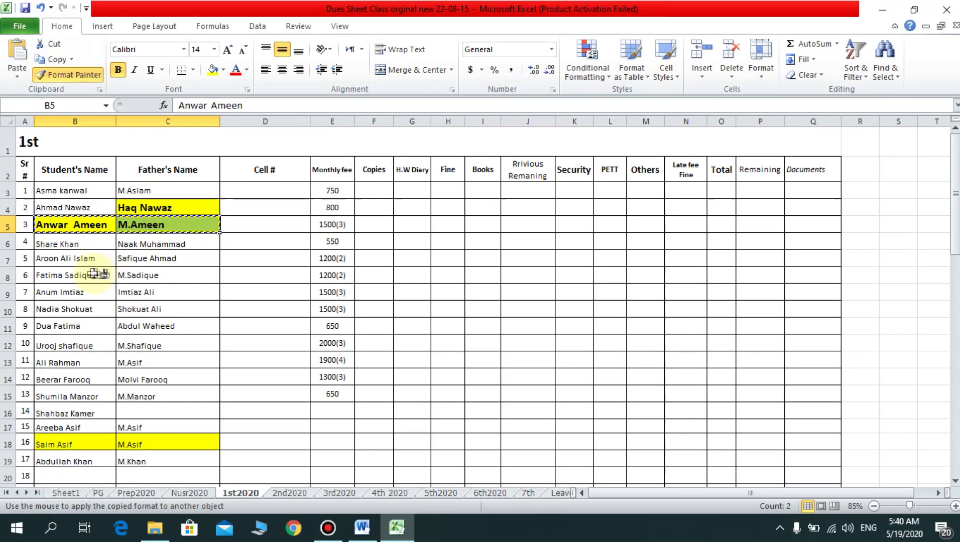
pyautogui.click(83, 275)
pyautogui.moveTo(112, 275); pyautogui.dragTo(134, 275)
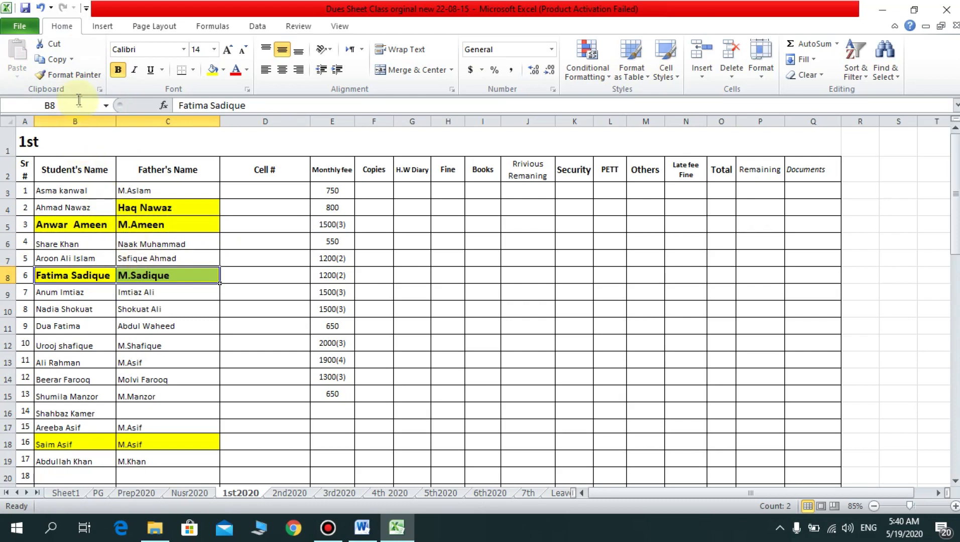
pyautogui.click(70, 75)
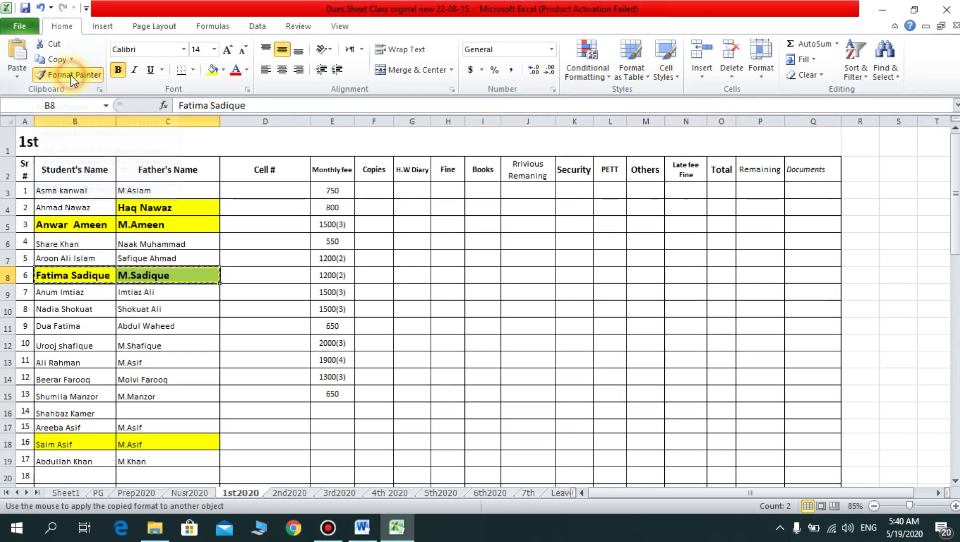
pyautogui.click(130, 314)
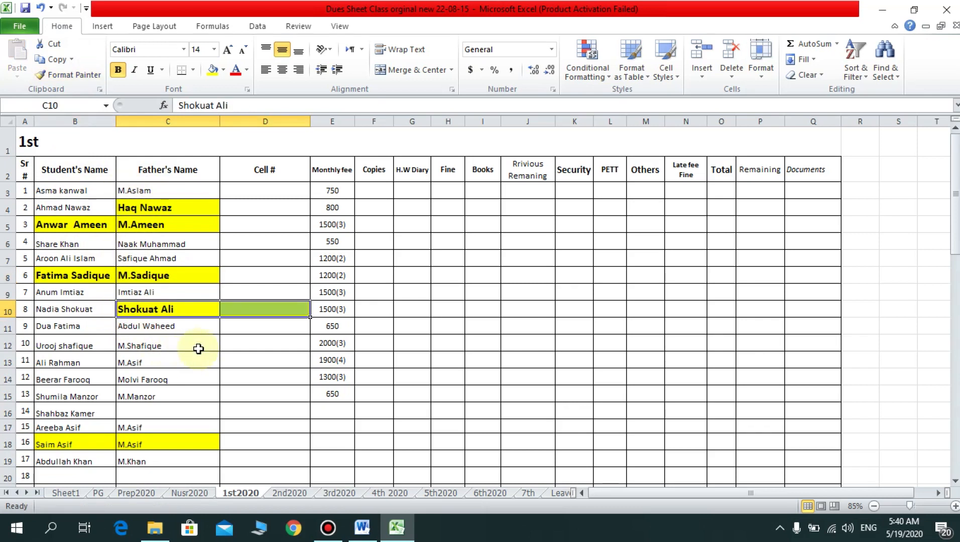
# Undo the formatting painted on rows 5, 8 and 10 and the yellow fill in C4
pyautogui.hotkey('ctrl', 'z')
pyautogui.hotkey('ctrl', 'z')
pyautogui.hotkey('ctrl', 'z')
pyautogui.hotkey('ctrl', 'z')
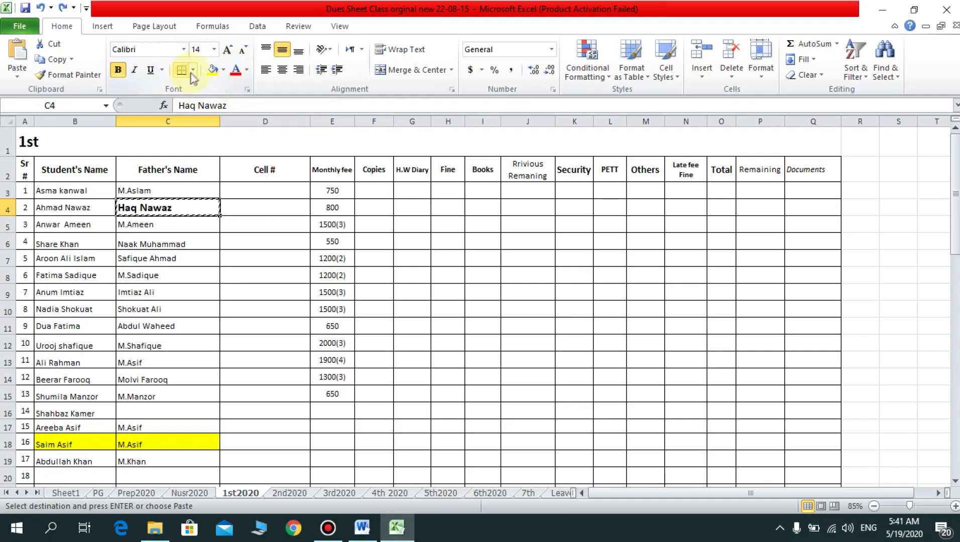
# Select I3:L9 and review the available border options without applying any
pyautogui.moveTo(482, 191); pyautogui.dragTo(610, 292)
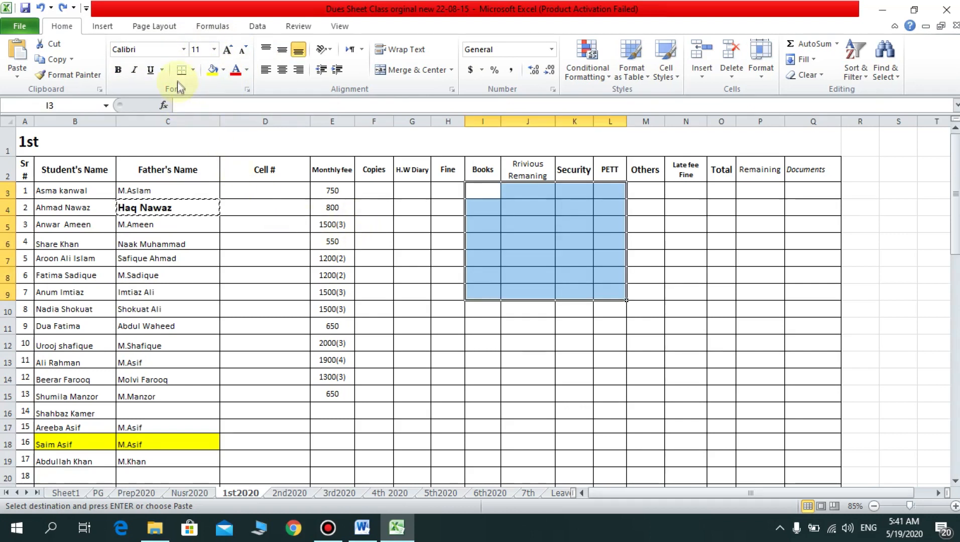
pyautogui.click(194, 71)
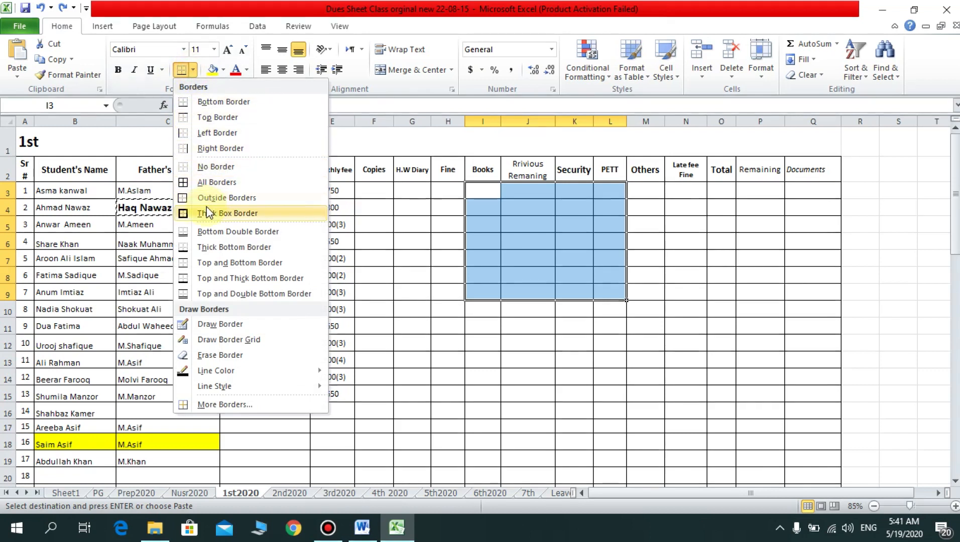
pyautogui.click(876, 221)
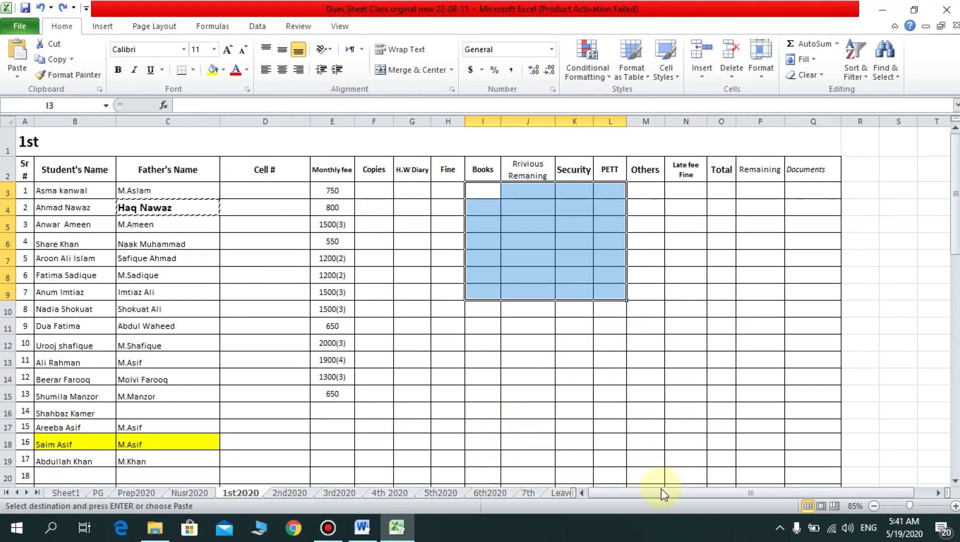
# Apply a bottom border to the empty range S2:S9 beside the dues table, clearing the pending copy marquee
pyautogui.moveTo(662, 491); pyautogui.dragTo(726, 494)
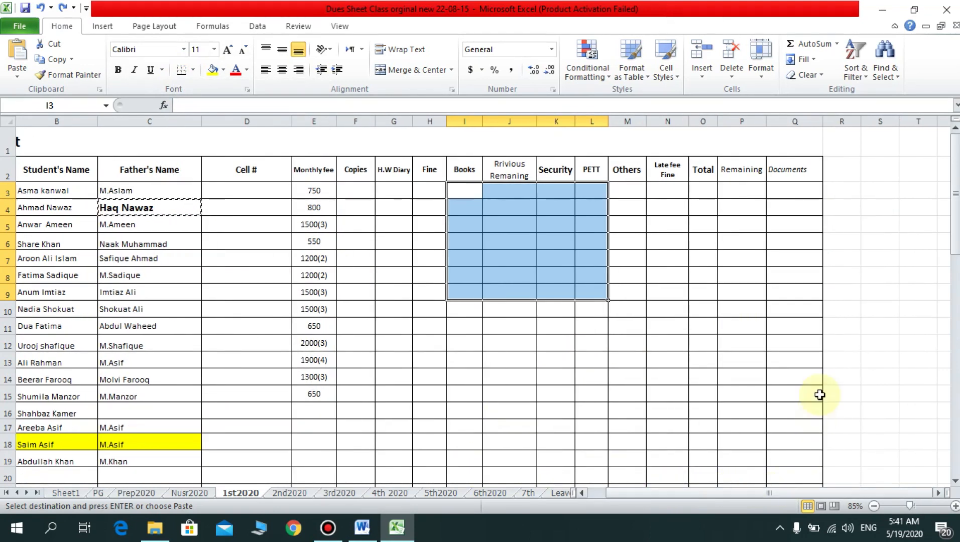
pyautogui.moveTo(865, 193); pyautogui.dragTo(885, 326)
pyautogui.click(887, 327)
pyautogui.press('Escape')
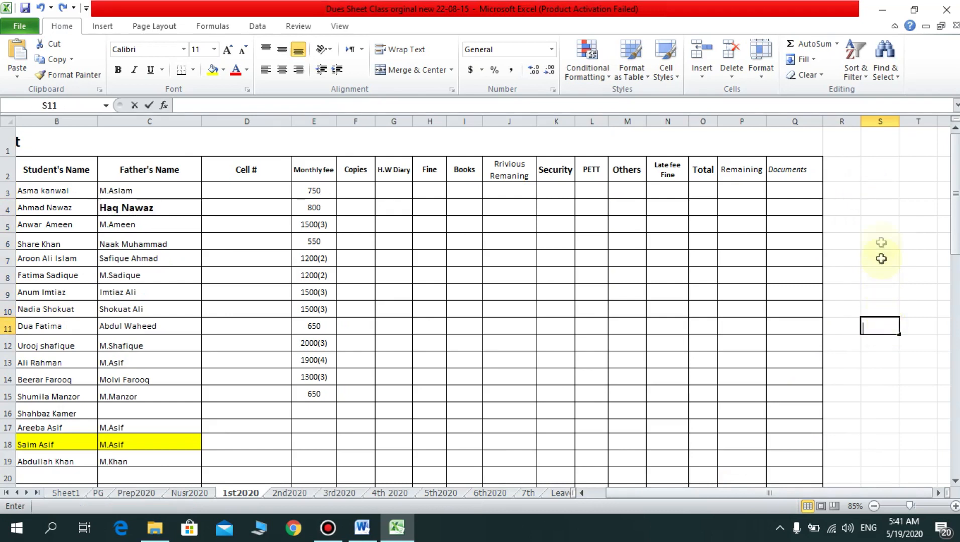
pyautogui.moveTo(861, 177); pyautogui.dragTo(889, 293)
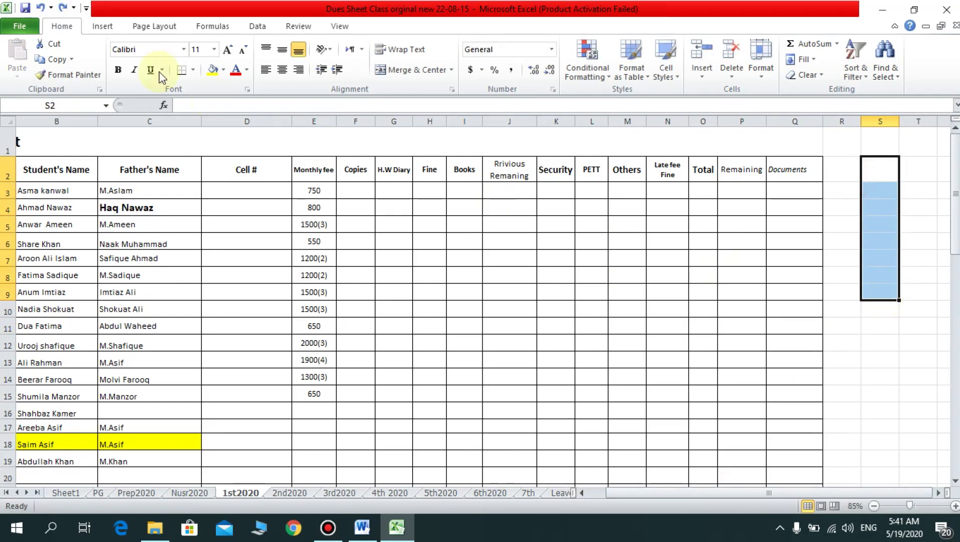
pyautogui.click(193, 70)
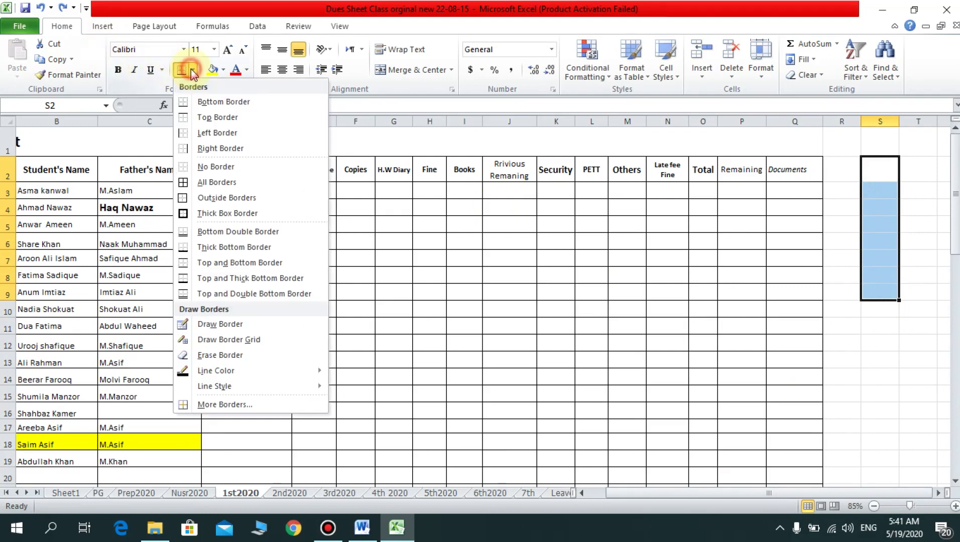
pyautogui.click(204, 103)
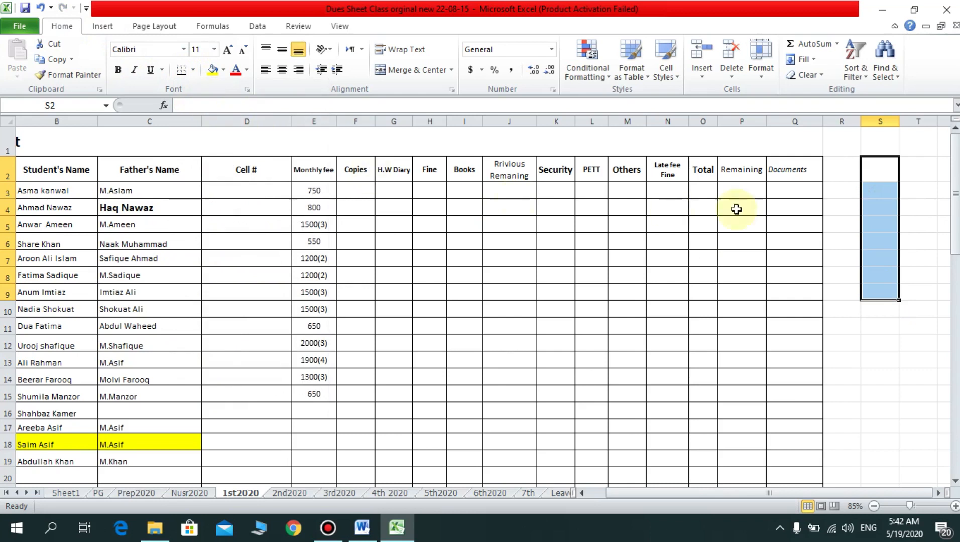
pyautogui.click(823, 254)
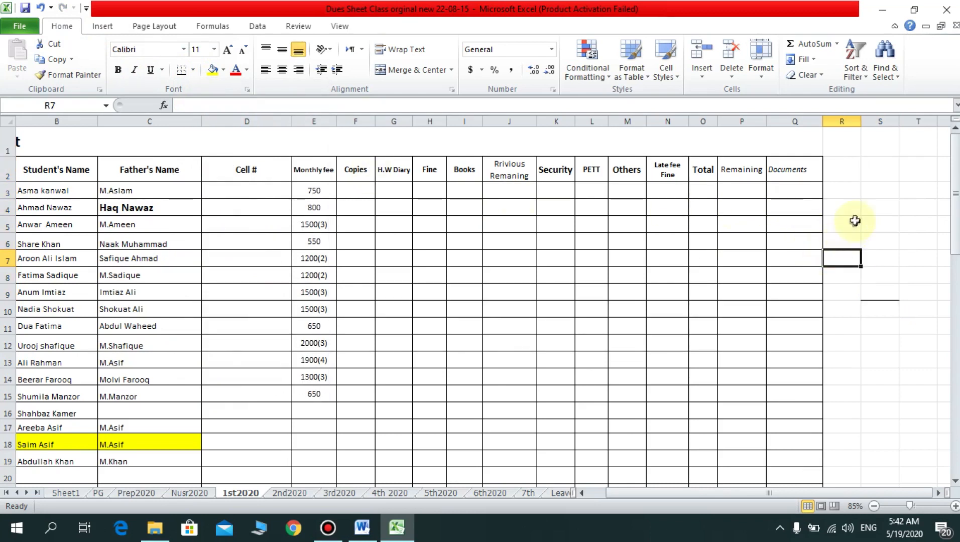
pyautogui.click(870, 290)
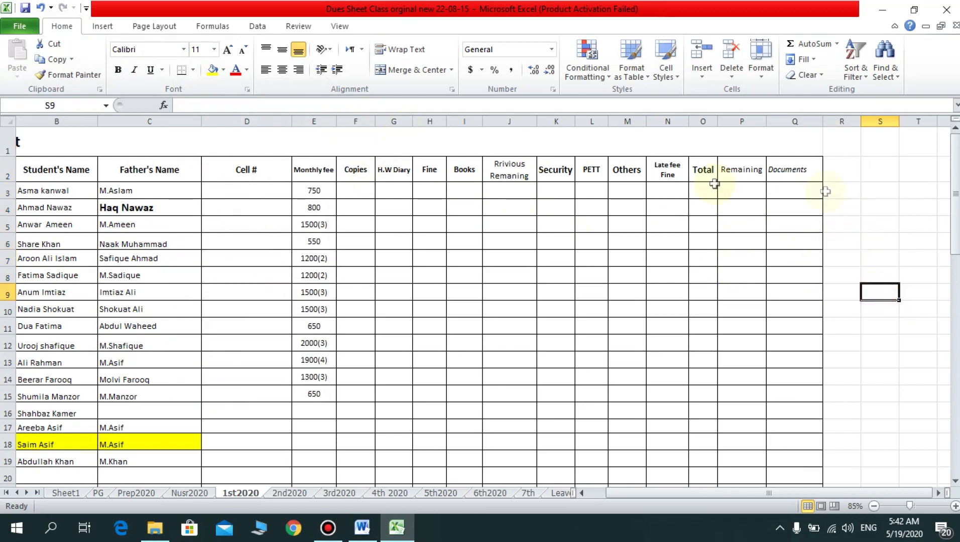
# Add a bottom border to cell S3 and a top border to cell S5
pyautogui.click(889, 193)
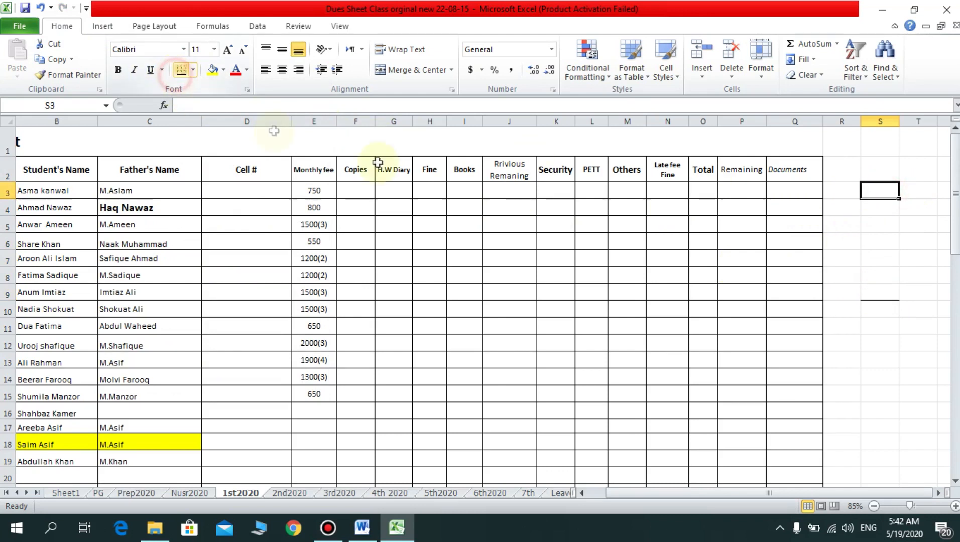
pyautogui.click(888, 225)
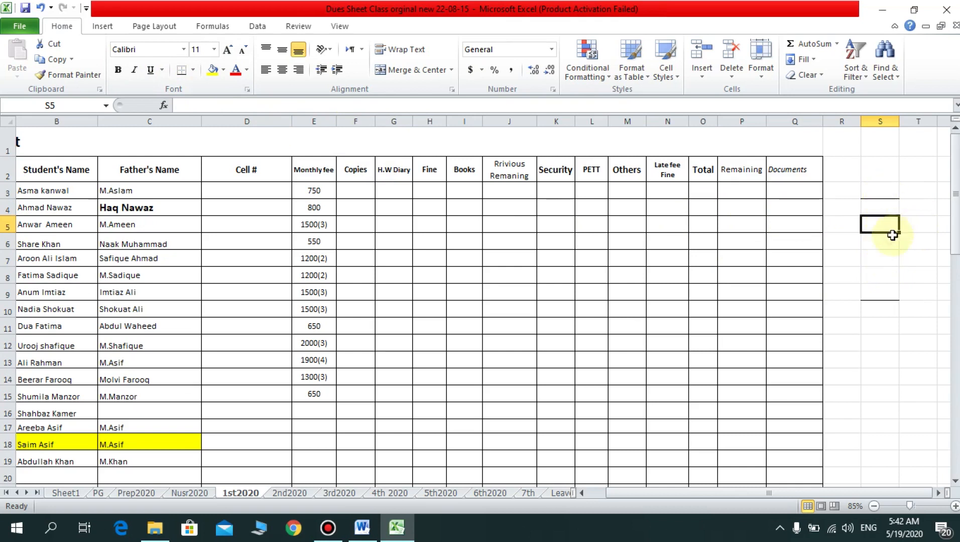
pyautogui.click(192, 71)
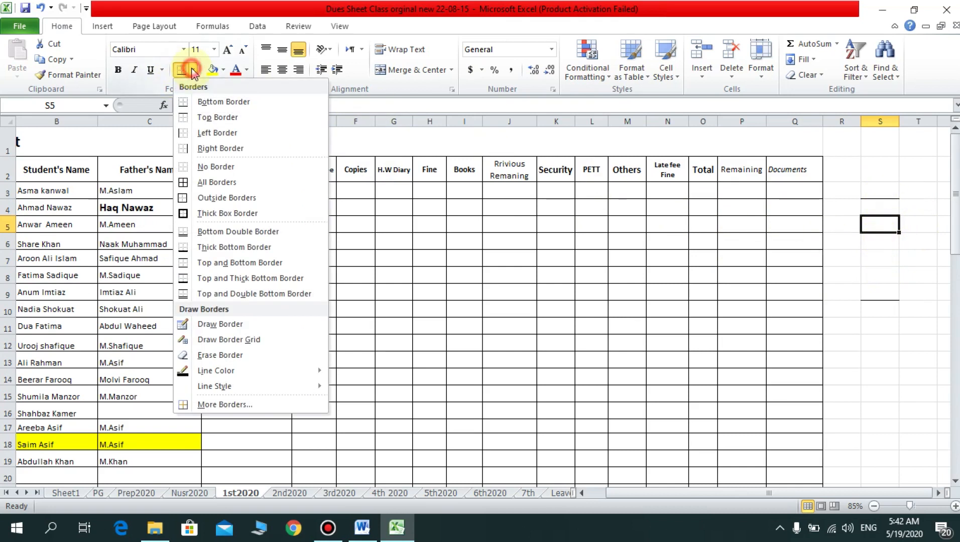
pyautogui.click(195, 118)
pyautogui.click(855, 241)
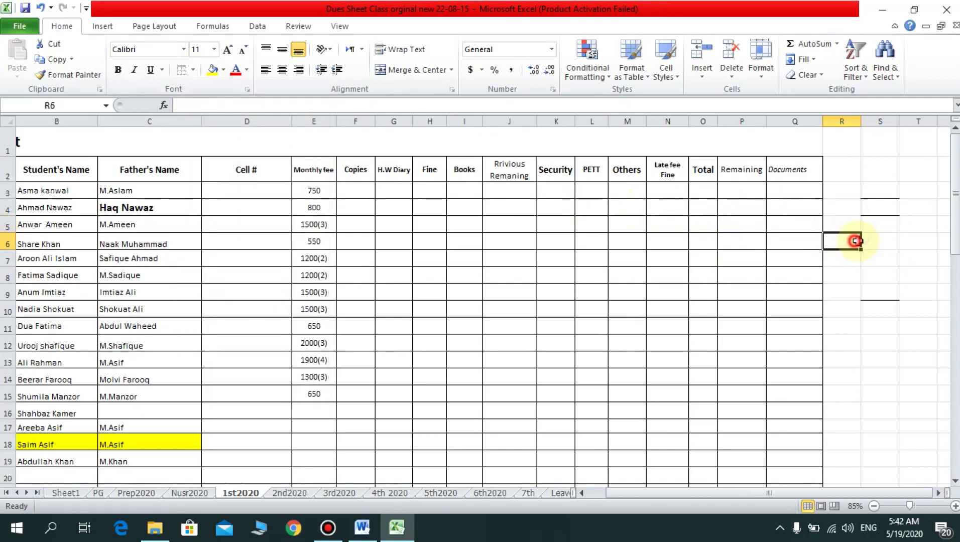
pyautogui.click(878, 222)
# Add a left border to cell S6 and look over the remaining border options
pyautogui.click(870, 242)
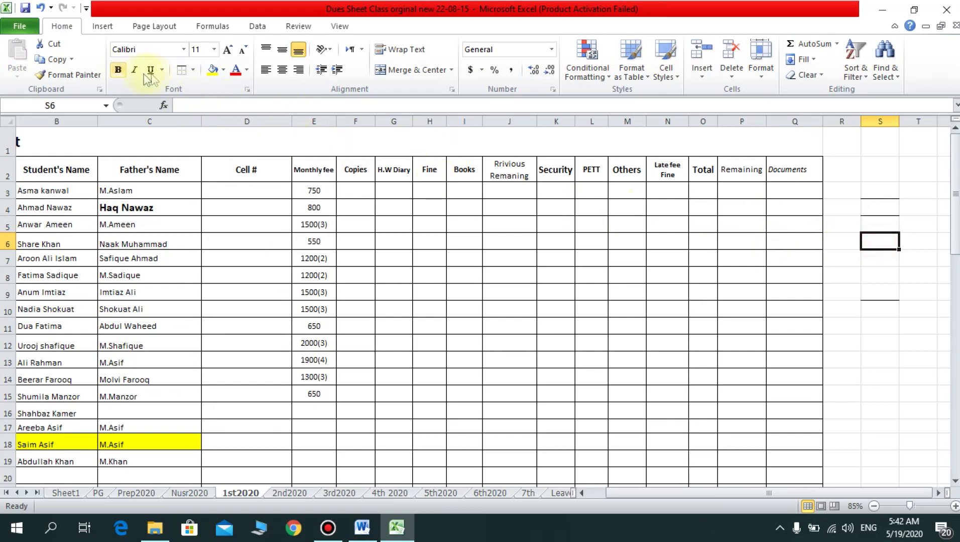
pyautogui.click(194, 70)
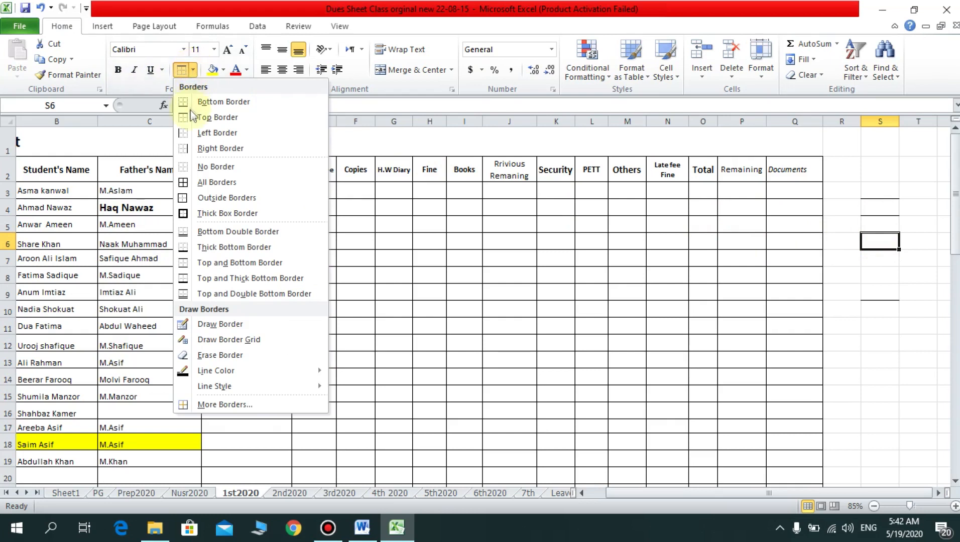
pyautogui.click(191, 132)
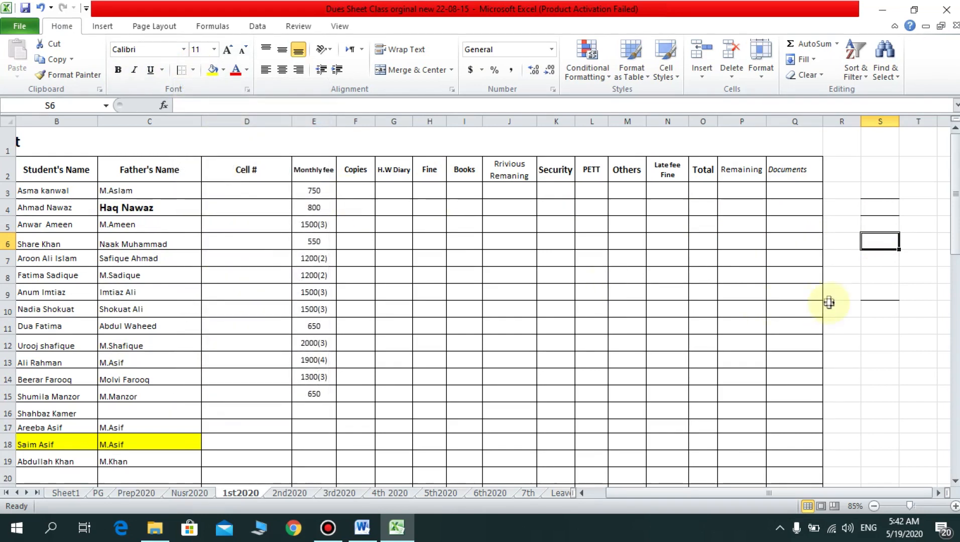
pyautogui.click(193, 70)
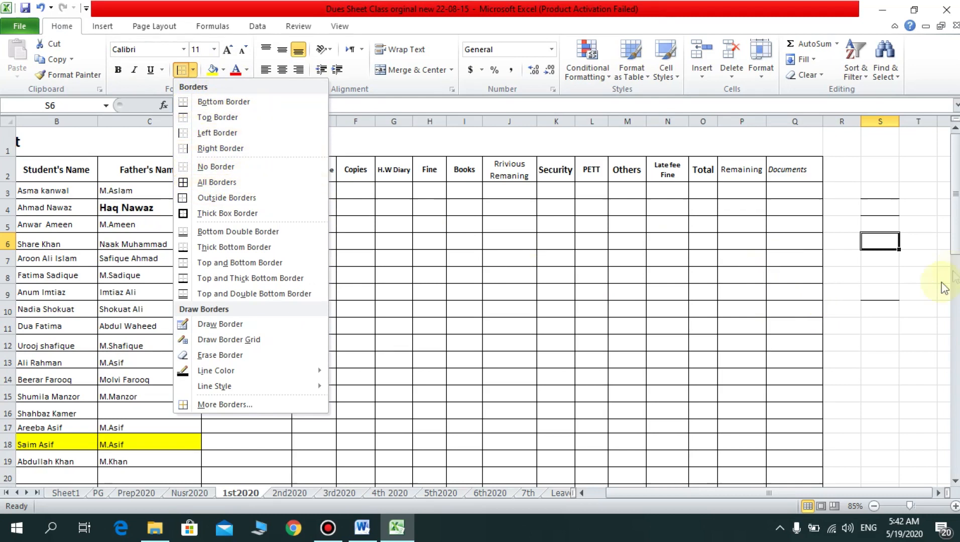
pyautogui.click(852, 269)
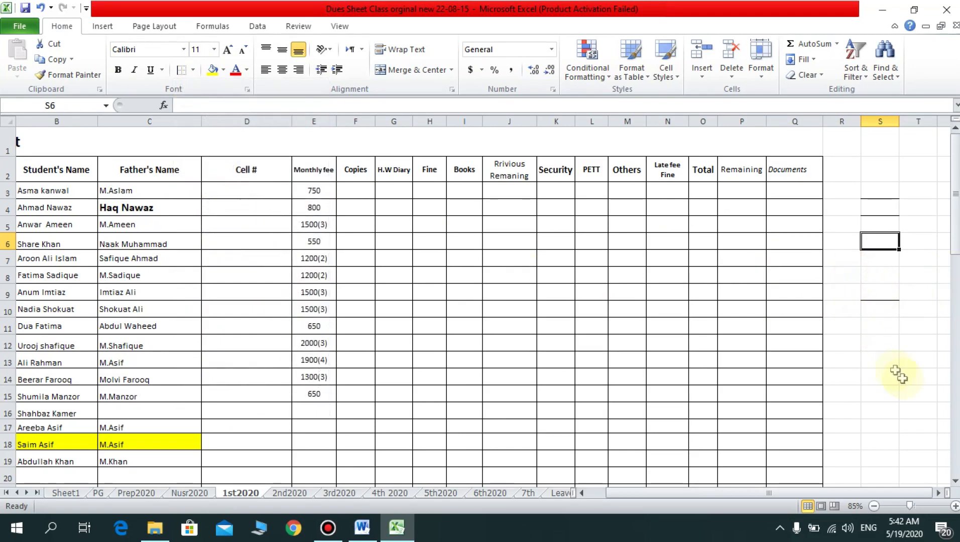
# Apply all borders to R8:T15, followed by outside borders on the same range
pyautogui.moveTo(849, 274); pyautogui.dragTo(929, 394)
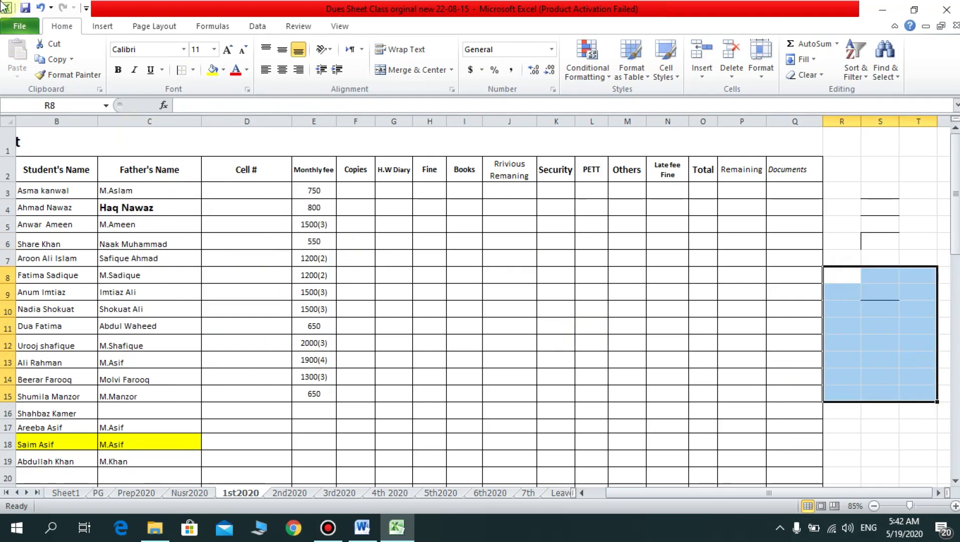
pyautogui.click(192, 71)
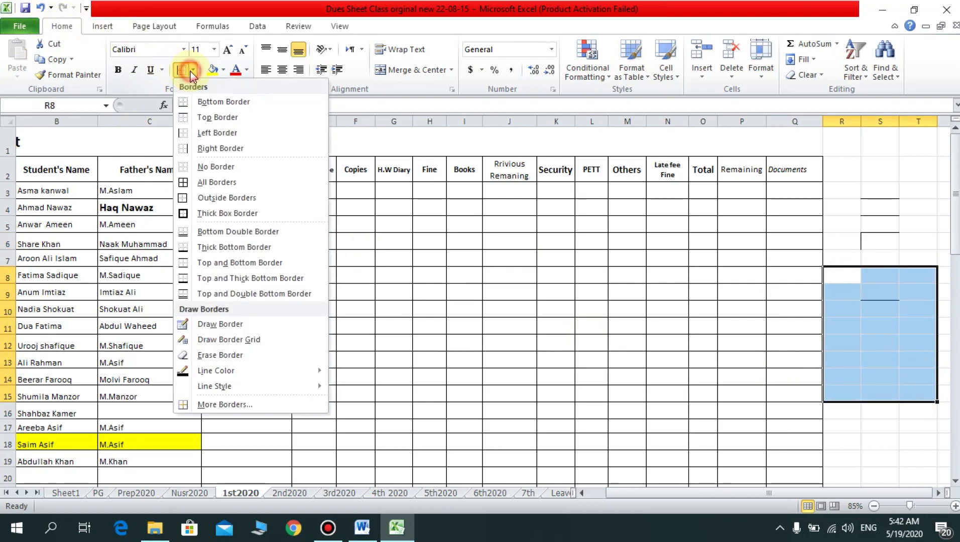
pyautogui.click(201, 182)
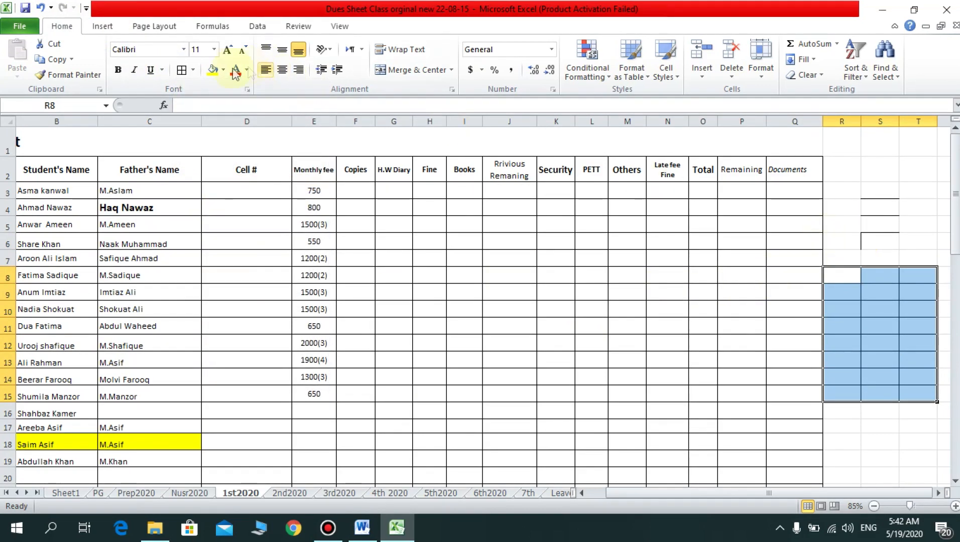
pyautogui.click(195, 71)
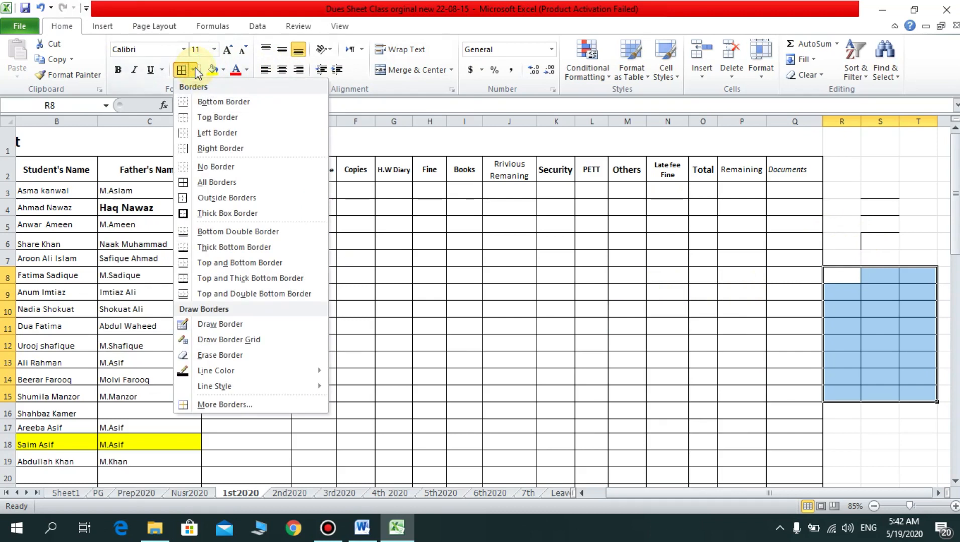
pyautogui.click(220, 198)
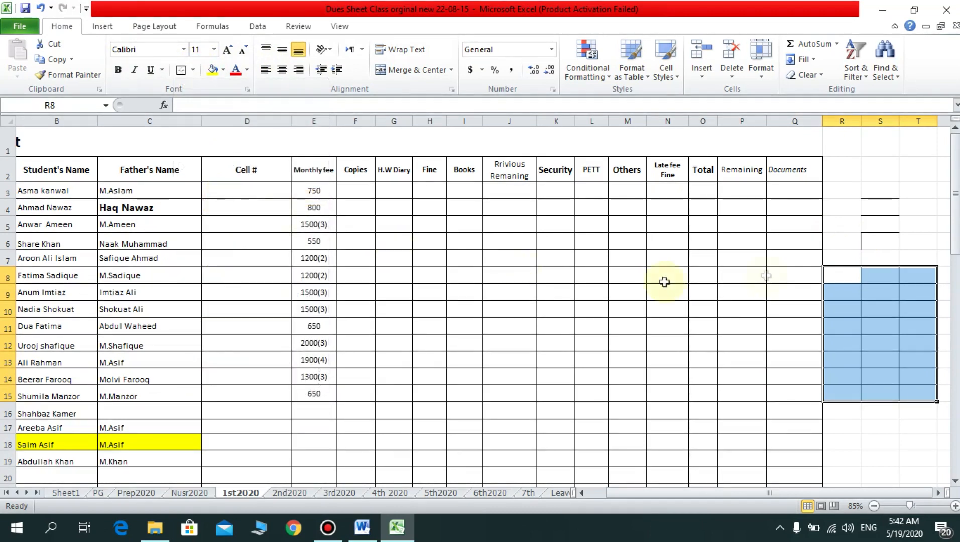
# Apply outside borders to the range S1:S3
pyautogui.click(830, 150)
pyautogui.moveTo(877, 151); pyautogui.dragTo(893, 187)
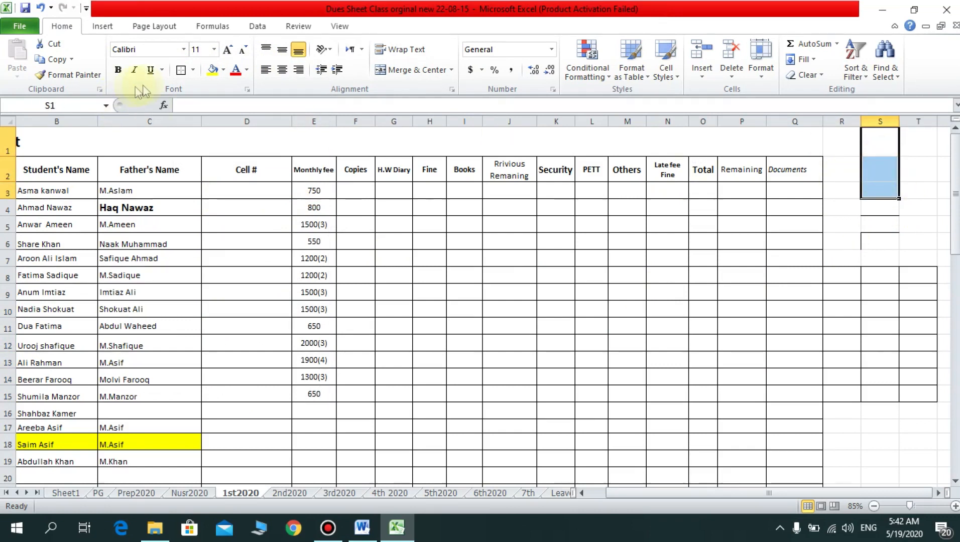
pyautogui.click(180, 70)
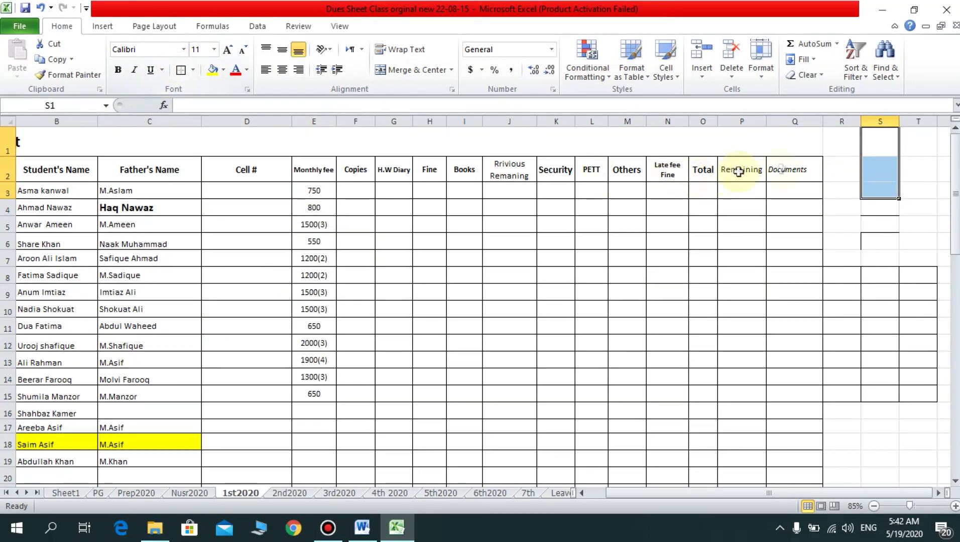
pyautogui.click(907, 170)
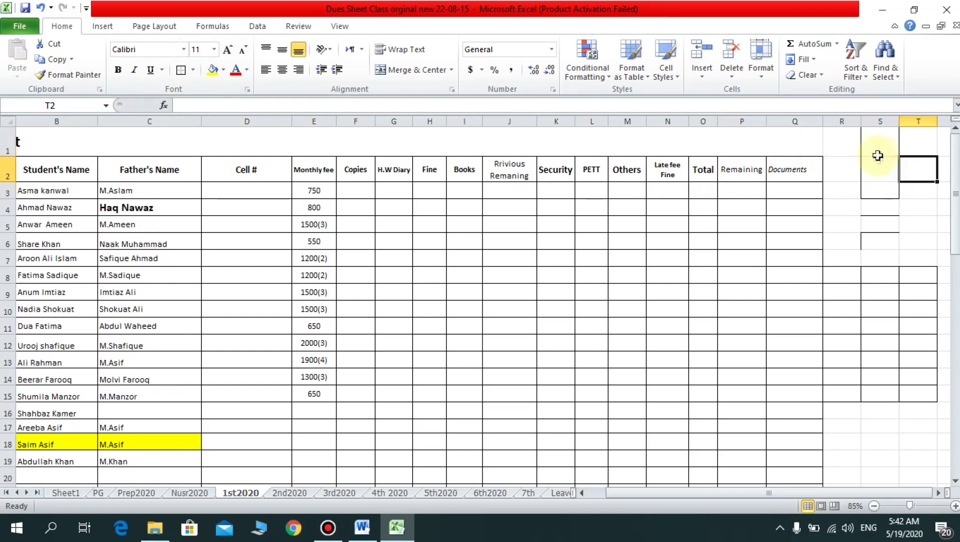
# Undo all the borders added in columns R to T beside the table
pyautogui.hotkey('ctrl', 'z')
pyautogui.hotkey('ctrl', 'z')
pyautogui.hotkey('ctrl', 'z')
pyautogui.hotkey('ctrl', 'z')
pyautogui.hotkey('ctrl', 'z')
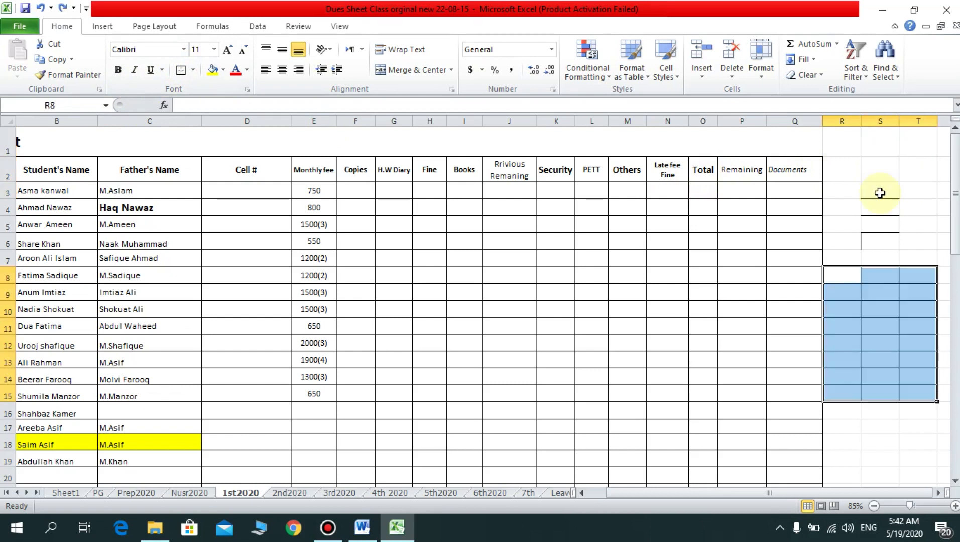
pyautogui.hotkey('ctrl', 'z')
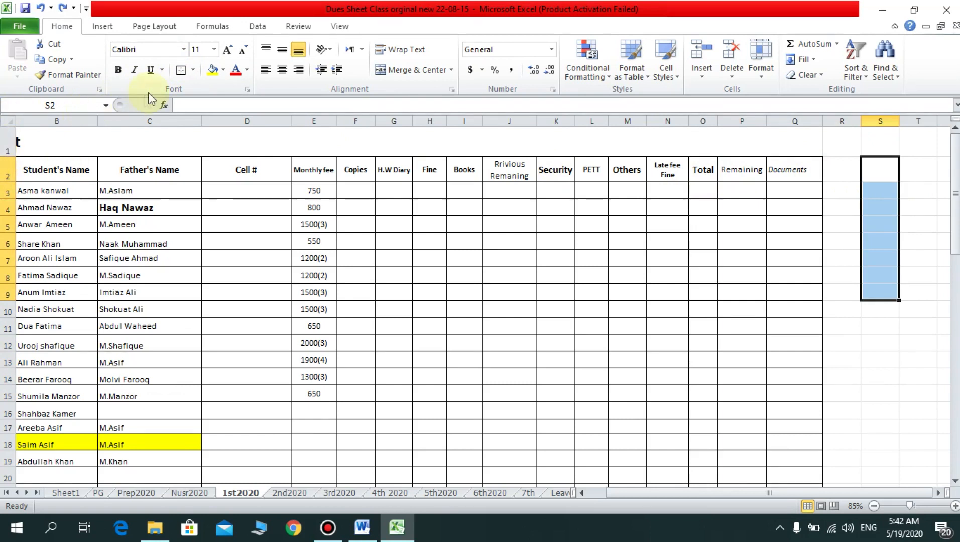
# Apply a thick box border around S2:S9
pyautogui.click(194, 70)
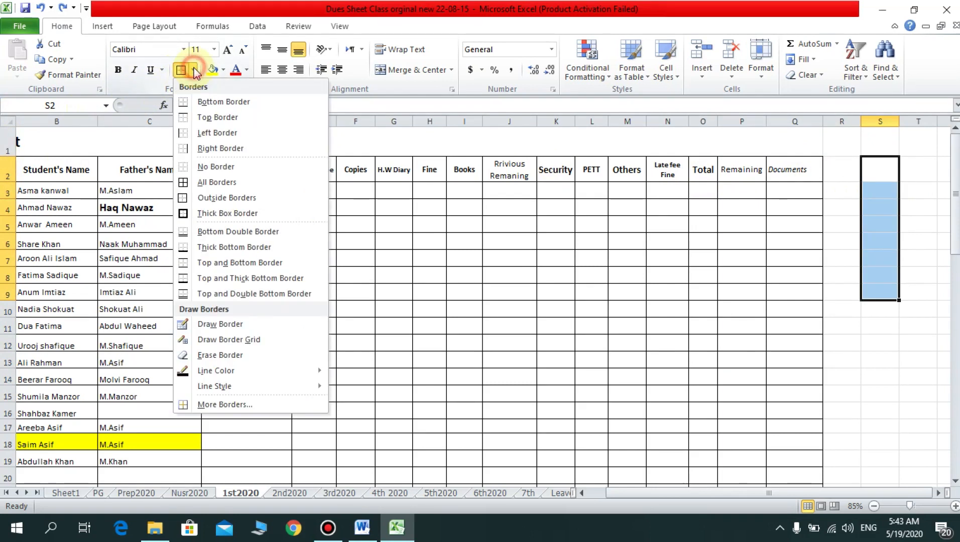
pyautogui.click(206, 216)
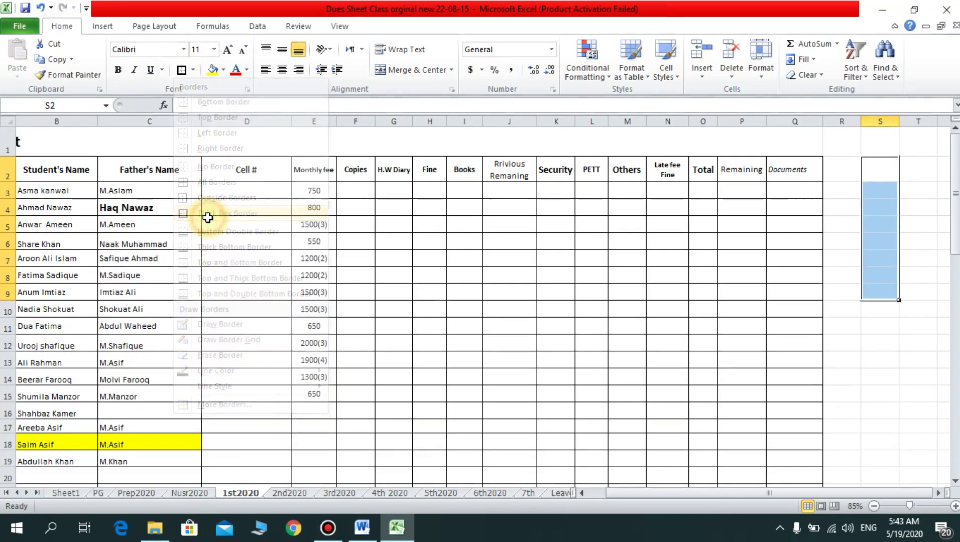
pyautogui.click(895, 322)
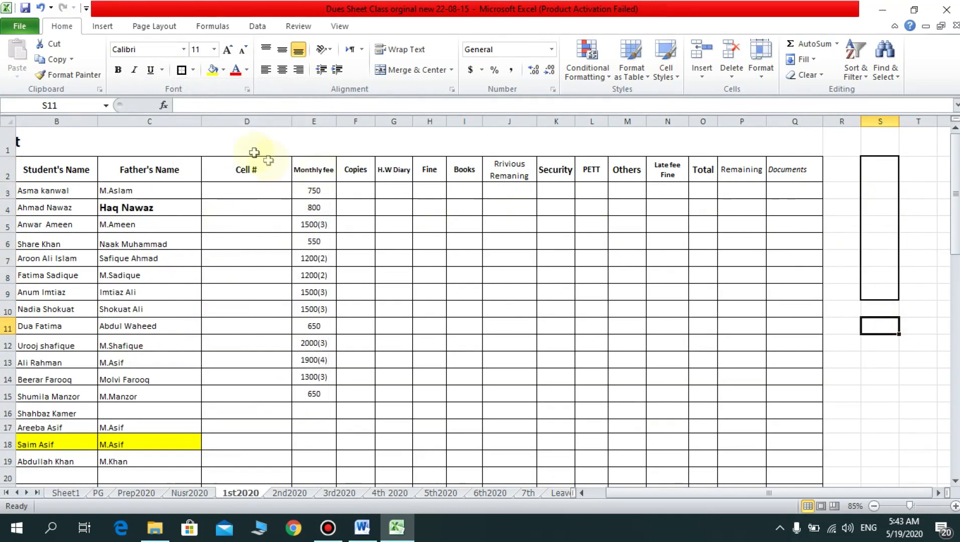
# Choose a thick dashed border line style and draw a border around R13:S16 with it
pyautogui.click(193, 70)
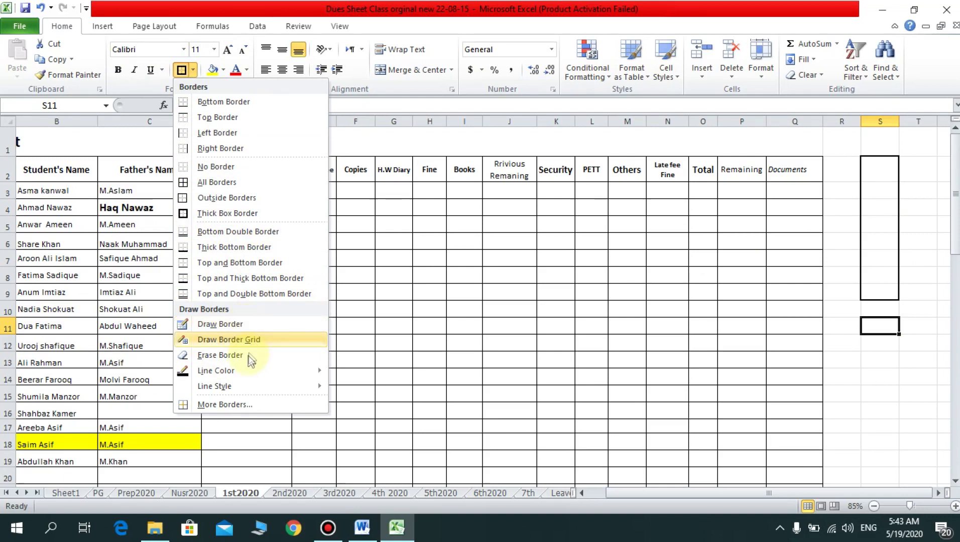
pyautogui.moveTo(249, 389)
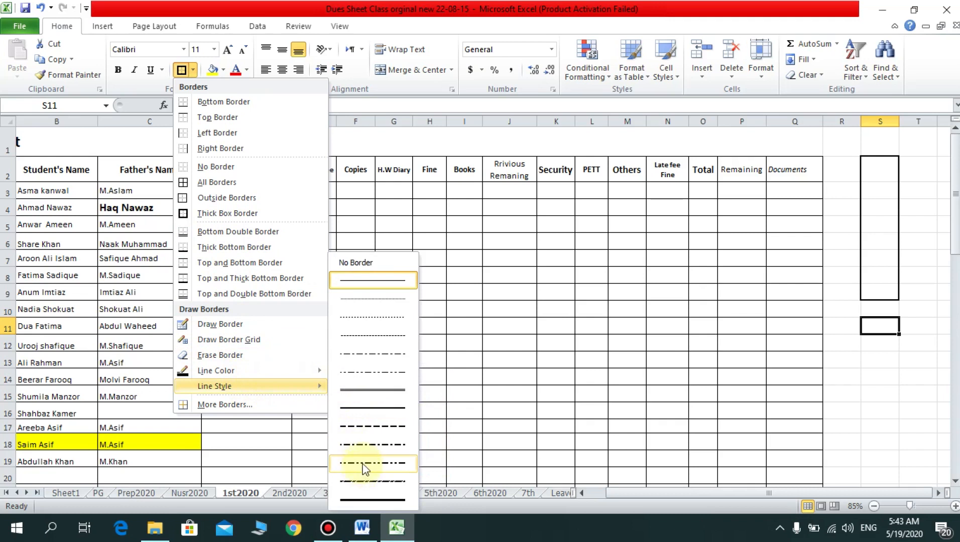
pyautogui.click(365, 427)
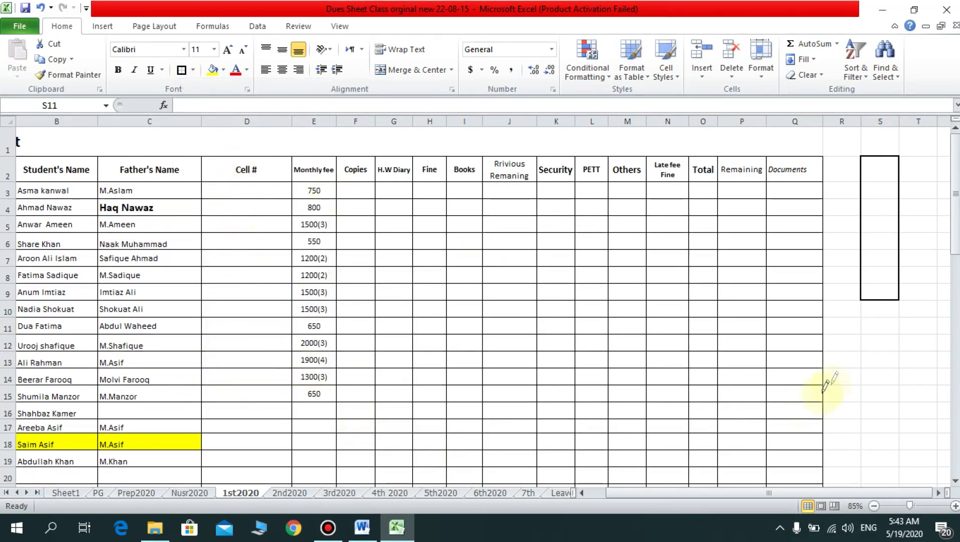
pyautogui.moveTo(840, 360)
pyautogui.mouseDown()
pyautogui.moveTo(856, 395)
pyautogui.moveTo(881, 411)
pyautogui.mouseUp()
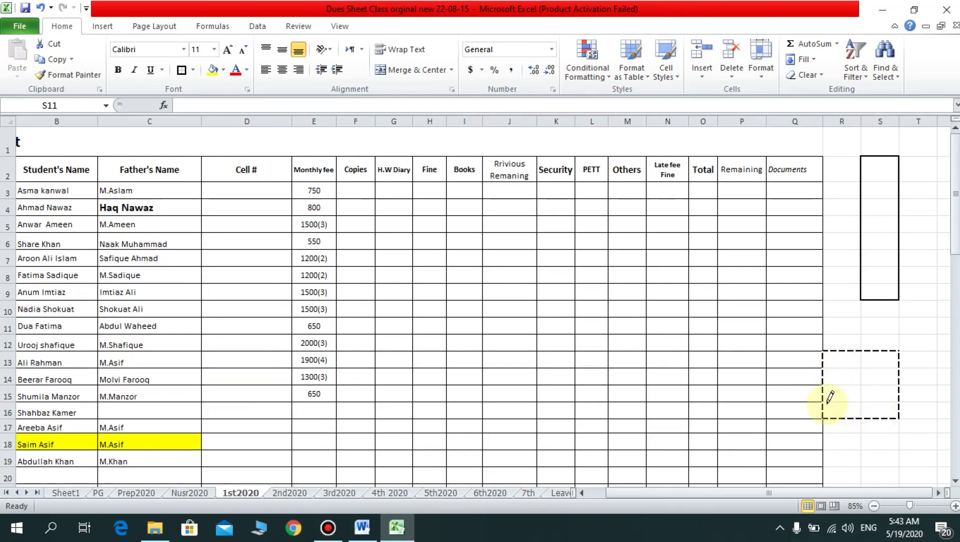
# Undo the dashed border around R13:S16 and the thick box border around S2:S9
pyautogui.hotkey('ctrl', 'z')
pyautogui.hotkey('ctrl', 'z')
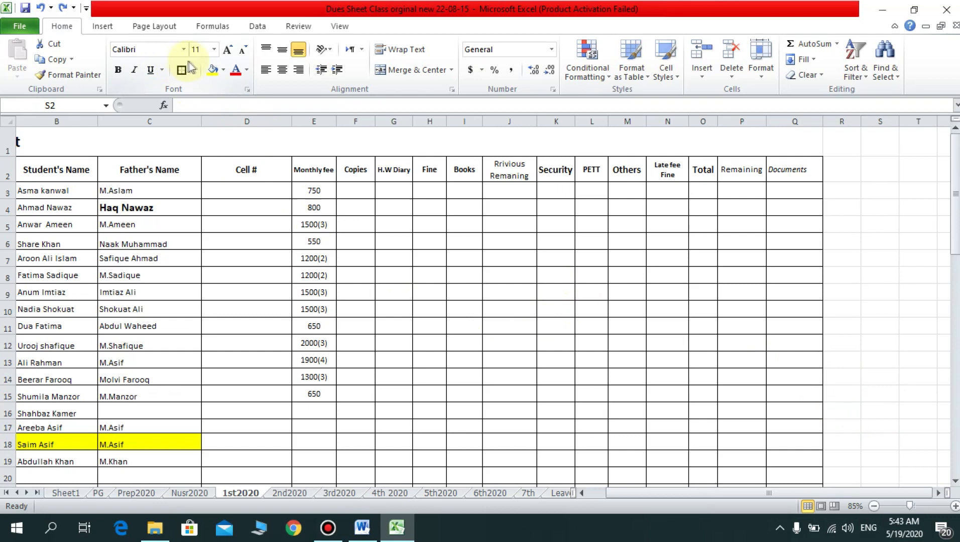
pyautogui.click(224, 70)
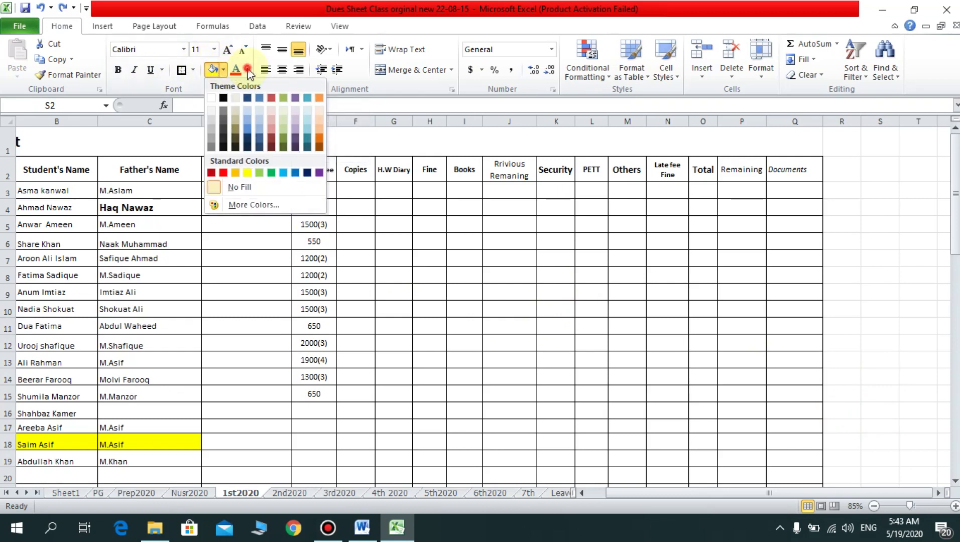
pyautogui.click(247, 70)
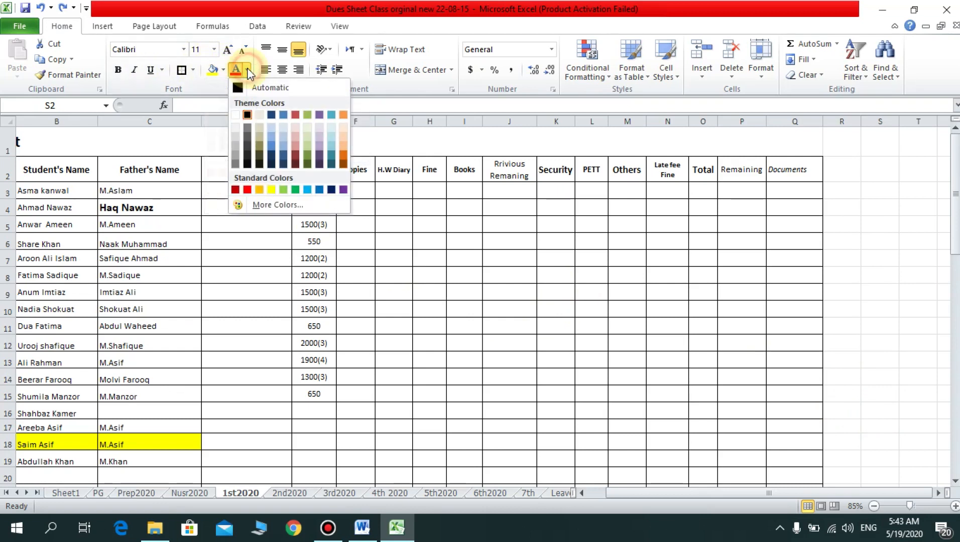
pyautogui.click(390, 35)
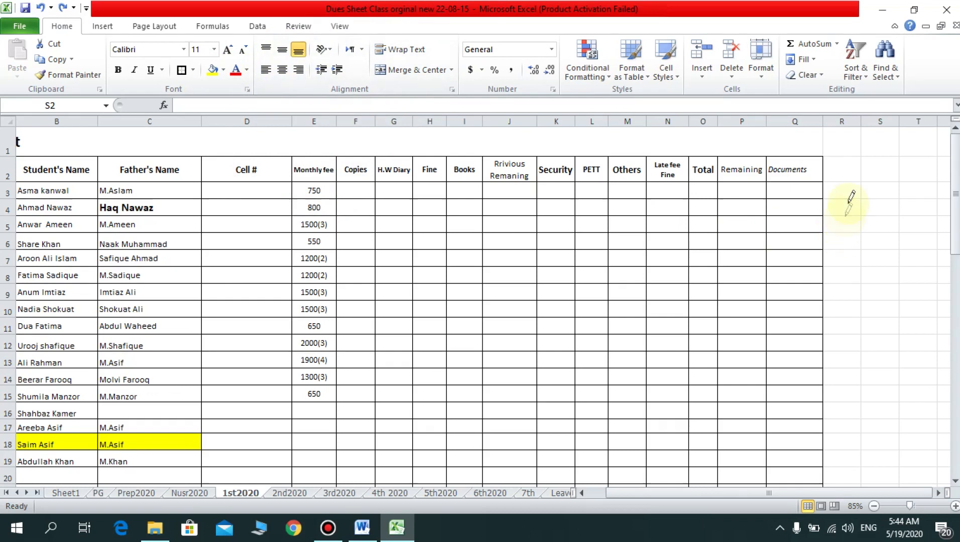
# Enter the sample text "gfdggfg" in cell R1
pyautogui.click(848, 131)
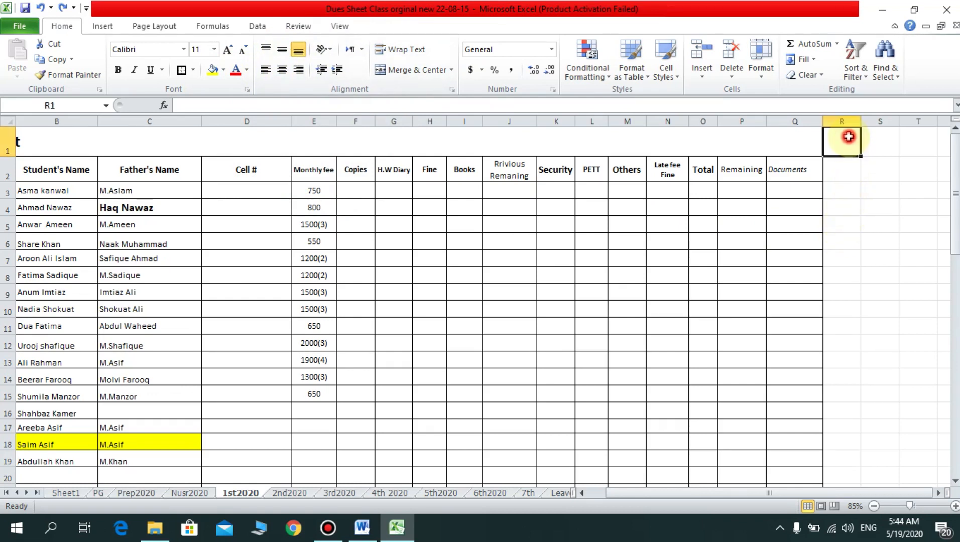
pyautogui.write('gfdggfg')
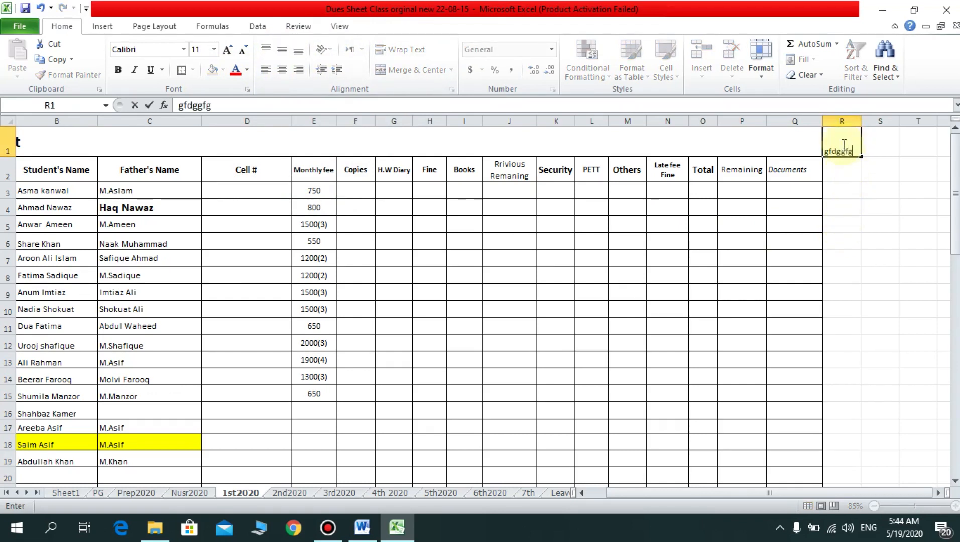
pyautogui.press('Return')
# Try the middle, top and bottom vertical alignments on the text in R1, finishing with bottom alignment
pyautogui.click(843, 144)
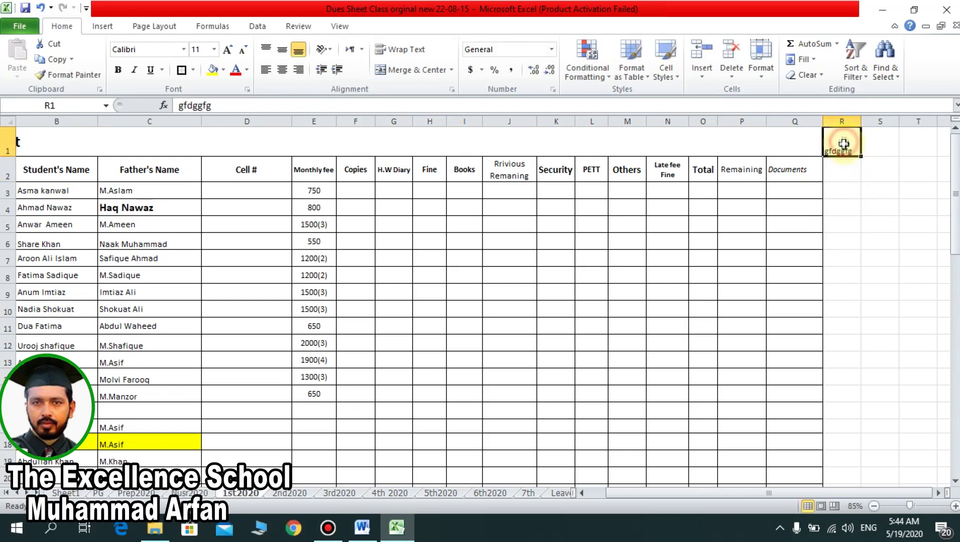
pyautogui.click(283, 49)
pyautogui.click(298, 50)
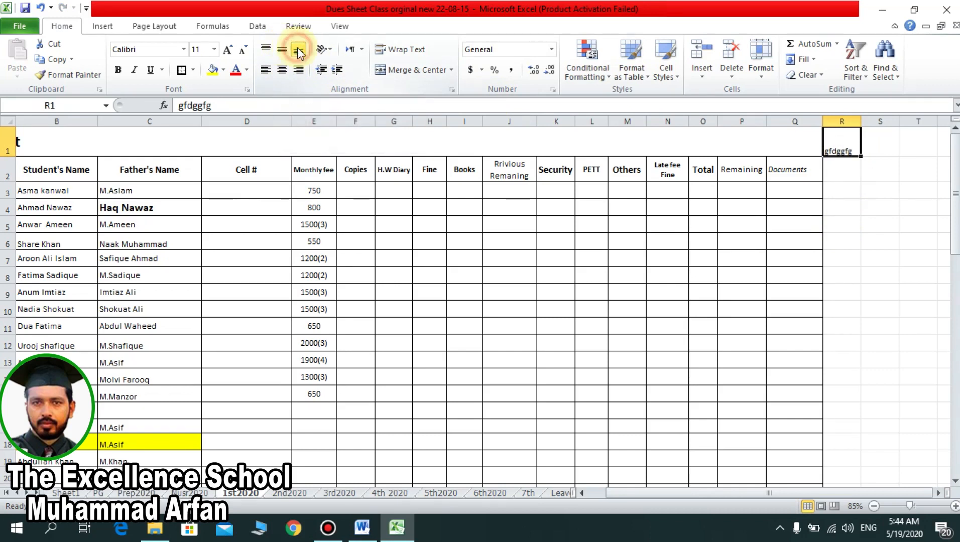
pyautogui.click(266, 48)
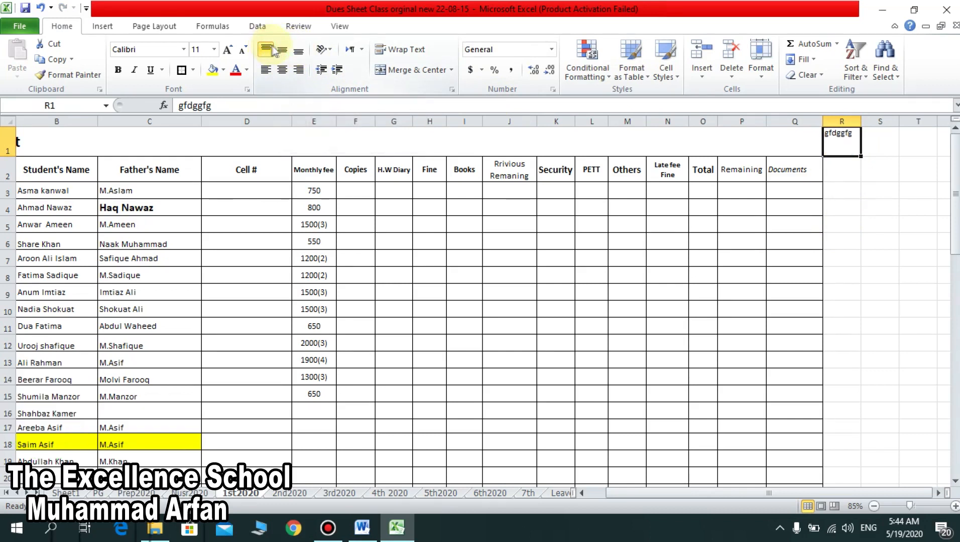
pyautogui.click(283, 49)
pyautogui.click(298, 51)
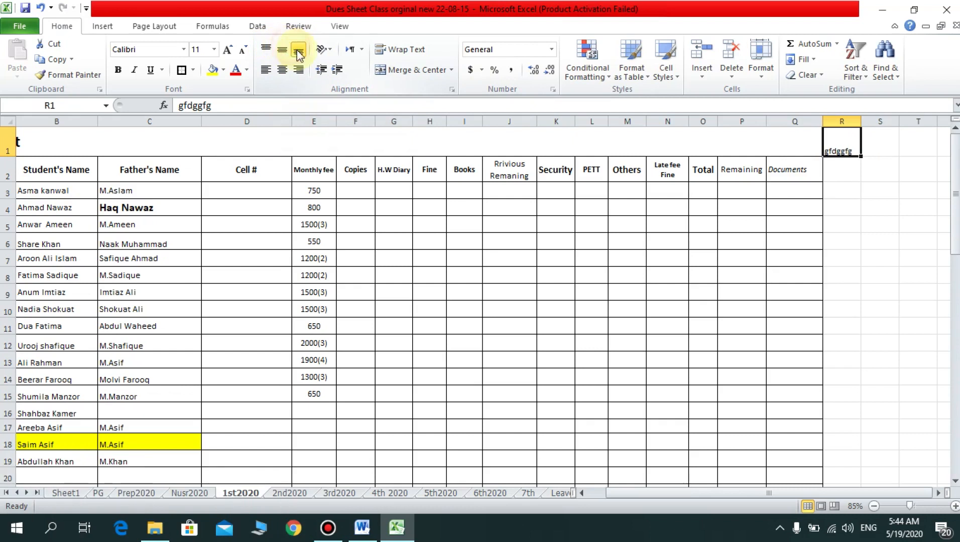
pyautogui.click(282, 50)
pyautogui.click(265, 48)
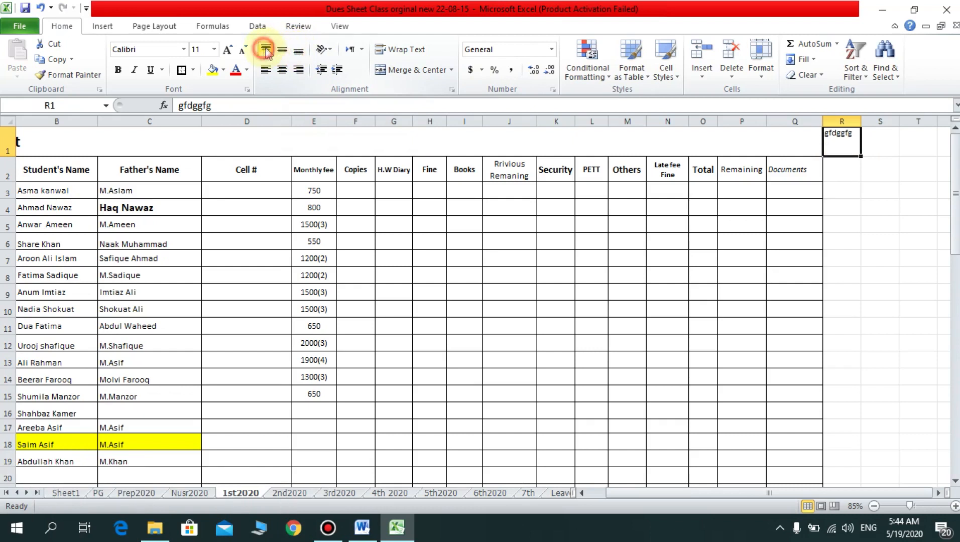
pyautogui.click(282, 50)
pyautogui.click(298, 50)
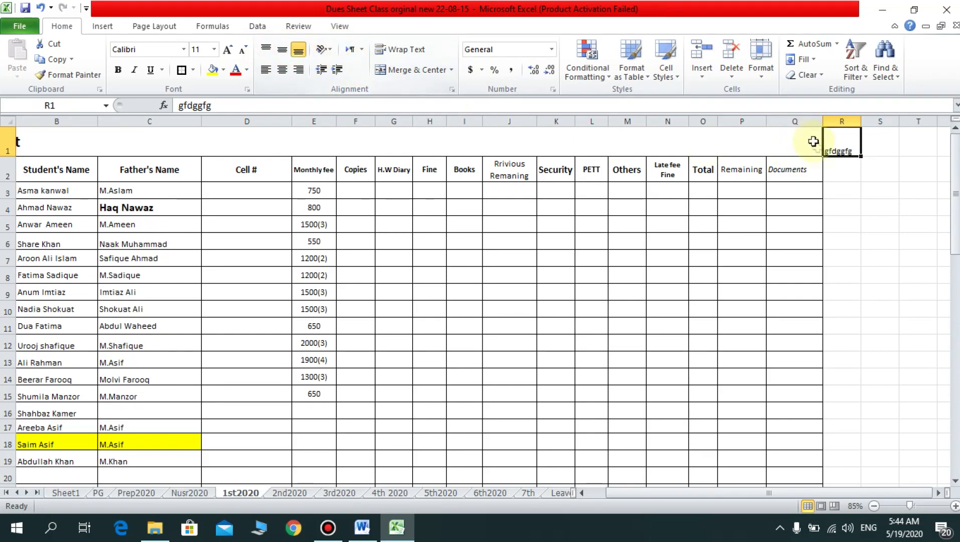
# Increase the height of row 1 to more than twice its size
pyautogui.click(670, 139)
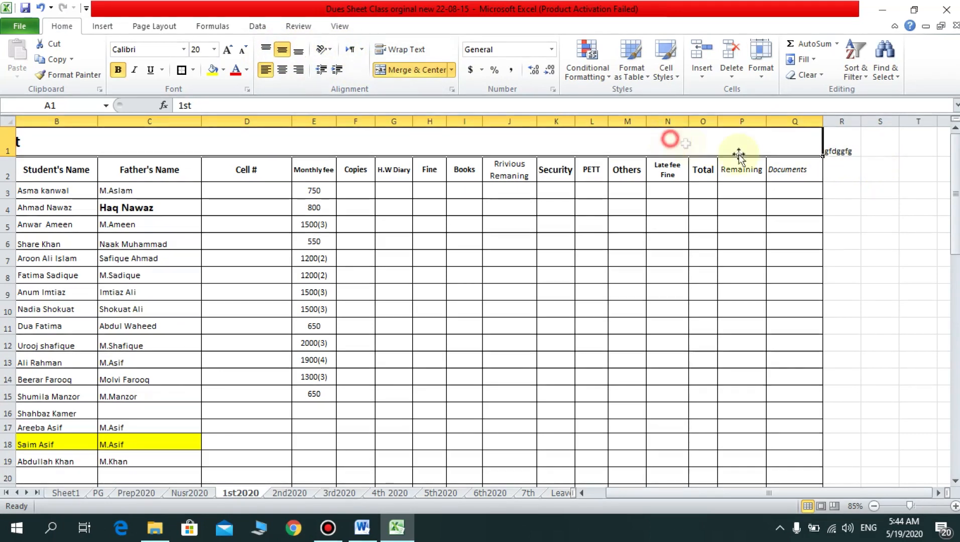
pyautogui.click(864, 152)
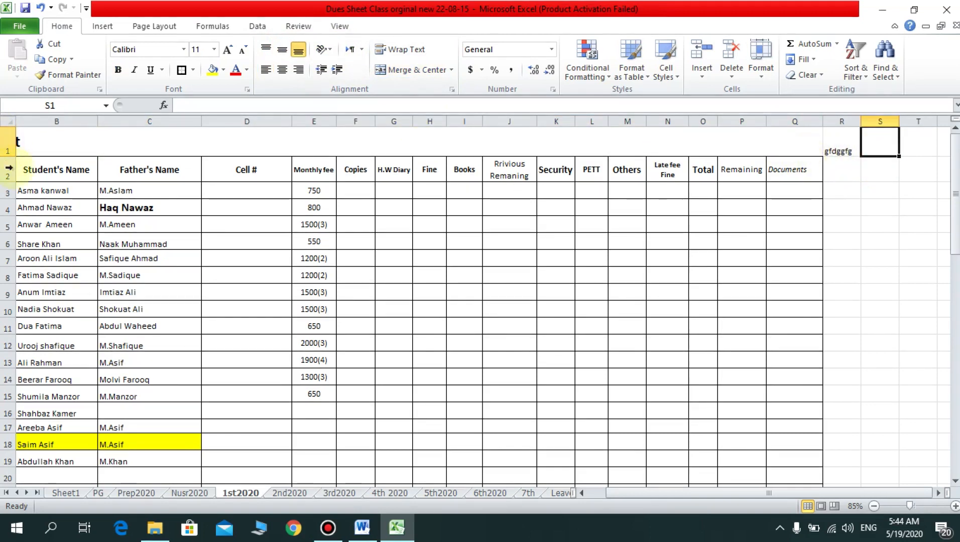
pyautogui.moveTo(8, 153); pyautogui.dragTo(25, 199)
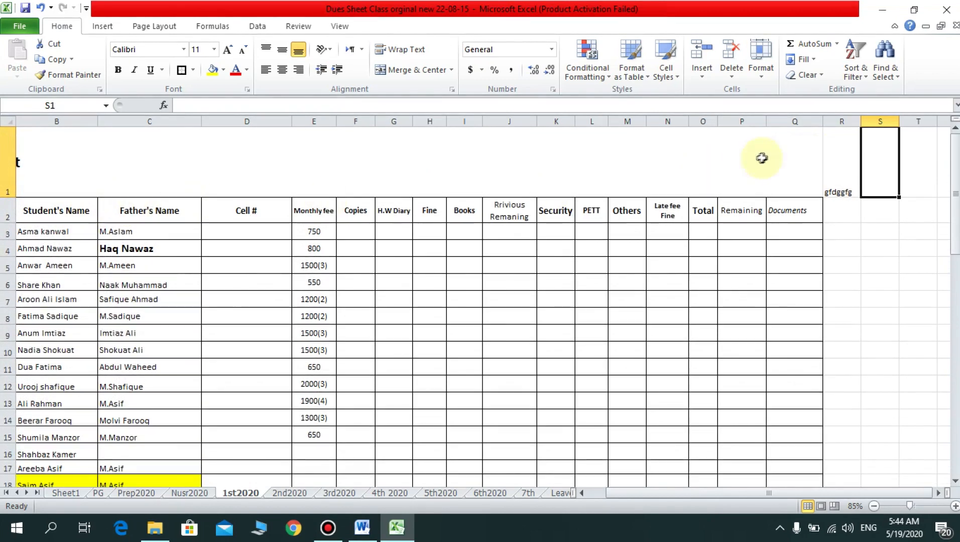
# Set the text orientation of R1 to Angle Clockwise and change it to Rotate Text Up
pyautogui.click(848, 177)
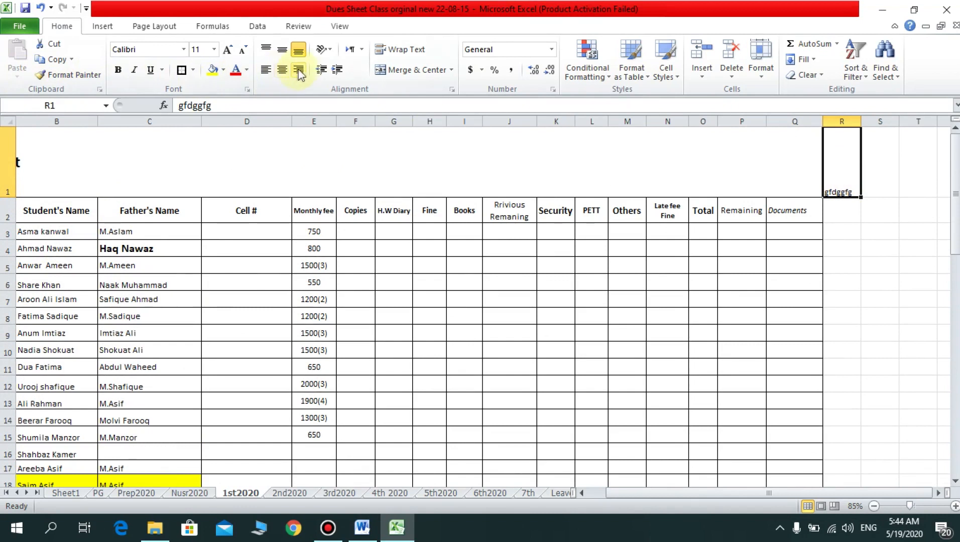
pyautogui.click(330, 50)
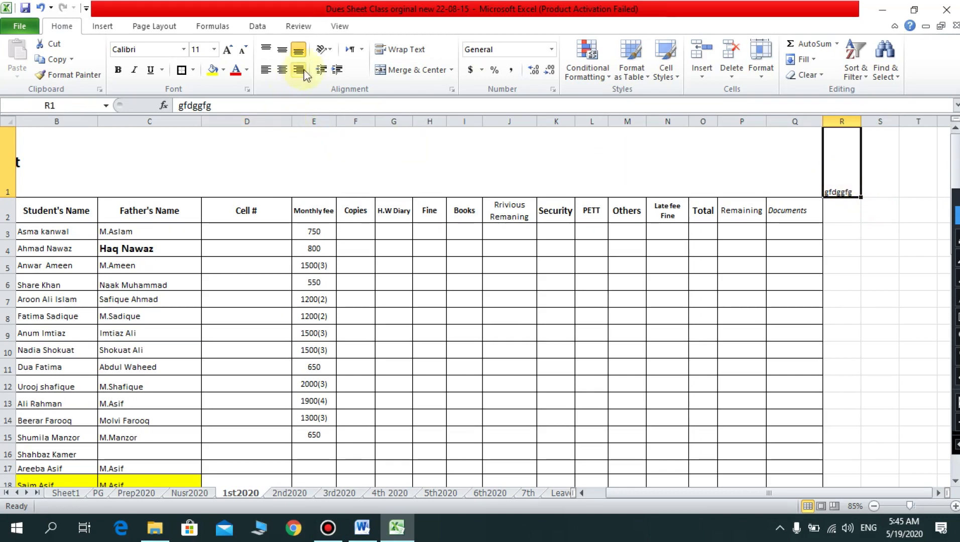
pyautogui.click(328, 50)
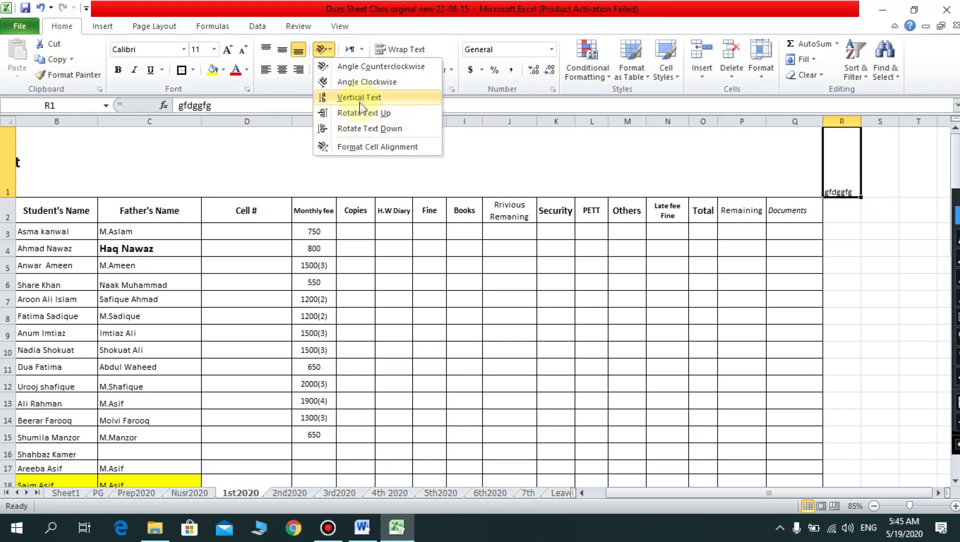
pyautogui.click(351, 82)
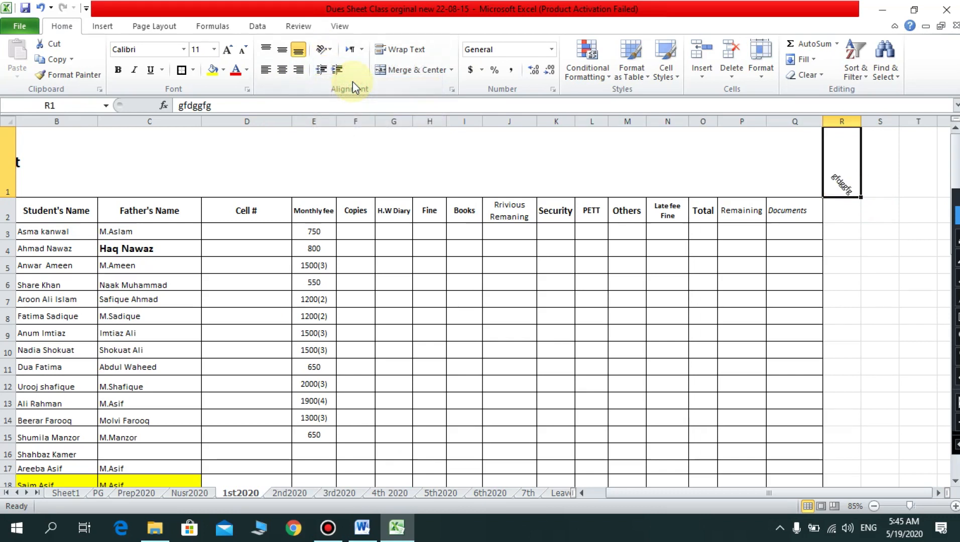
pyautogui.click(324, 49)
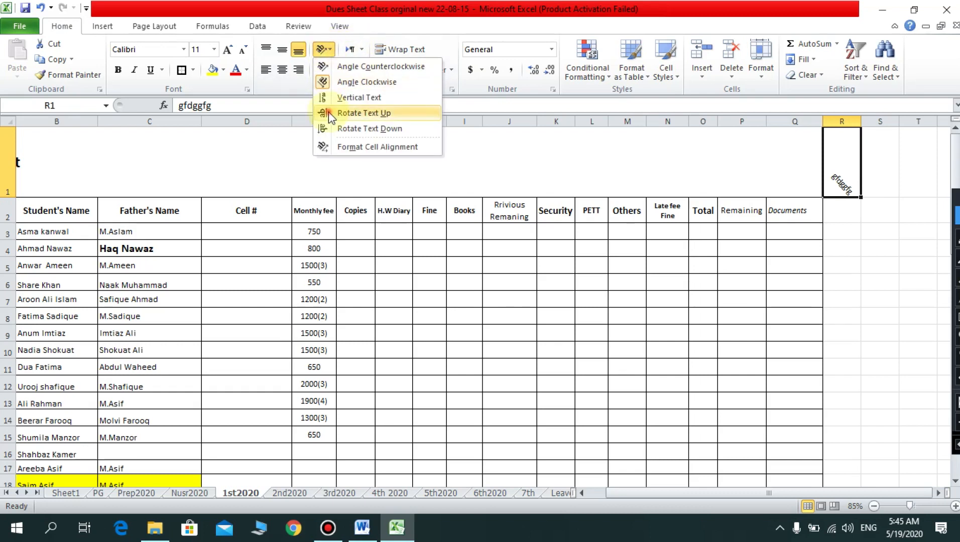
pyautogui.click(352, 113)
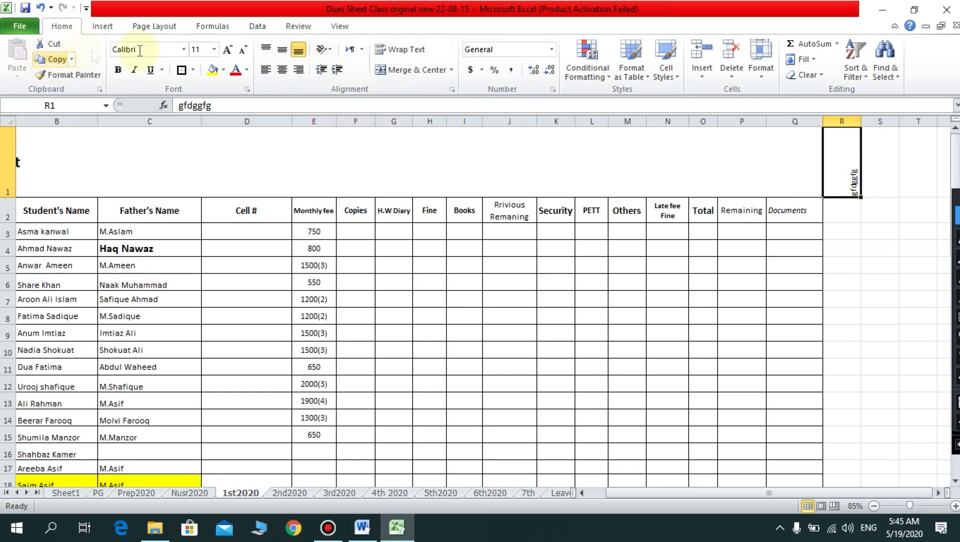
# Enlarge the text in R1 to font size 20 and apply a thick box border around the cell
pyautogui.click(225, 54)
pyautogui.click(225, 54)
pyautogui.click(225, 54)
pyautogui.click(226, 54)
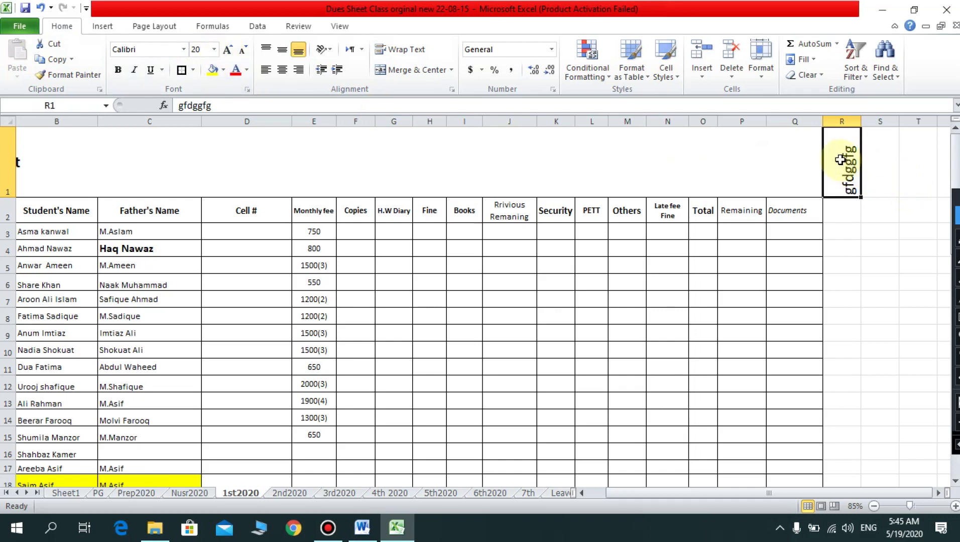
pyautogui.click(855, 216)
pyautogui.click(851, 170)
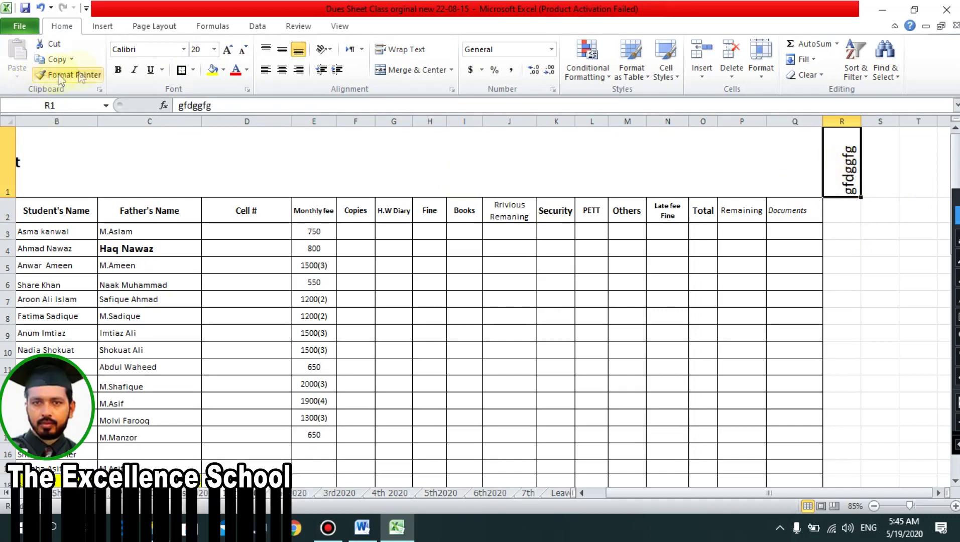
pyautogui.click(180, 70)
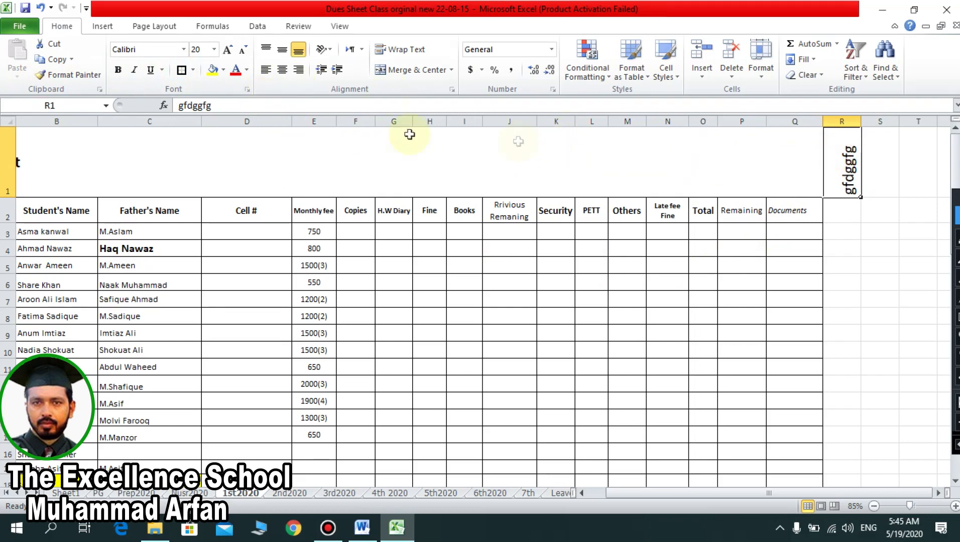
# Try the Angle Clockwise and Angle Counterclockwise orientations on R1, returning the text to Rotate Text Up
pyautogui.click(326, 49)
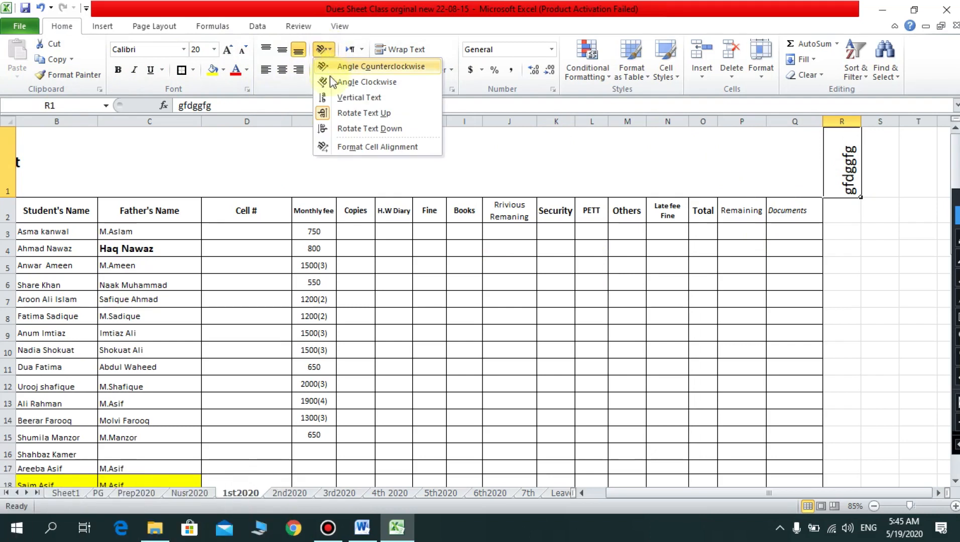
pyautogui.click(330, 85)
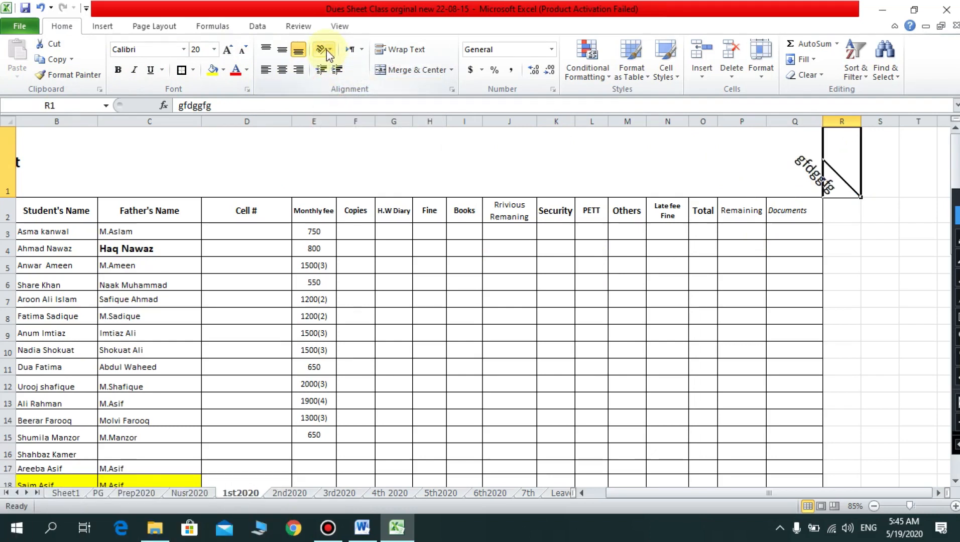
pyautogui.click(326, 49)
pyautogui.click(327, 67)
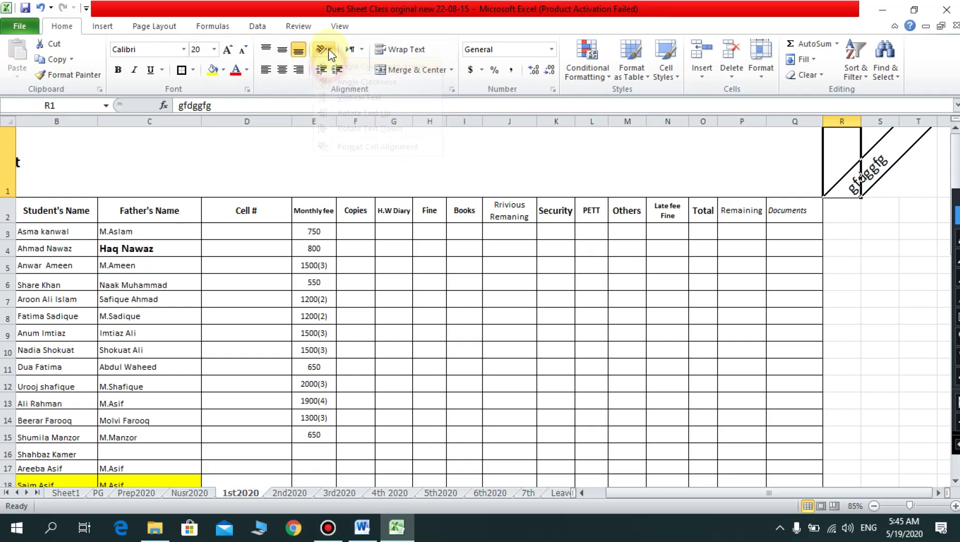
pyautogui.click(329, 50)
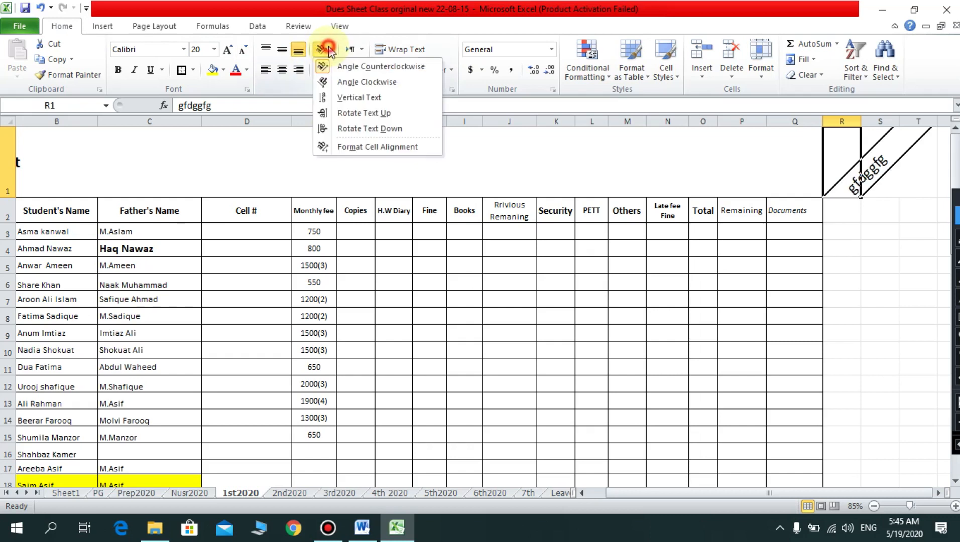
pyautogui.click(331, 85)
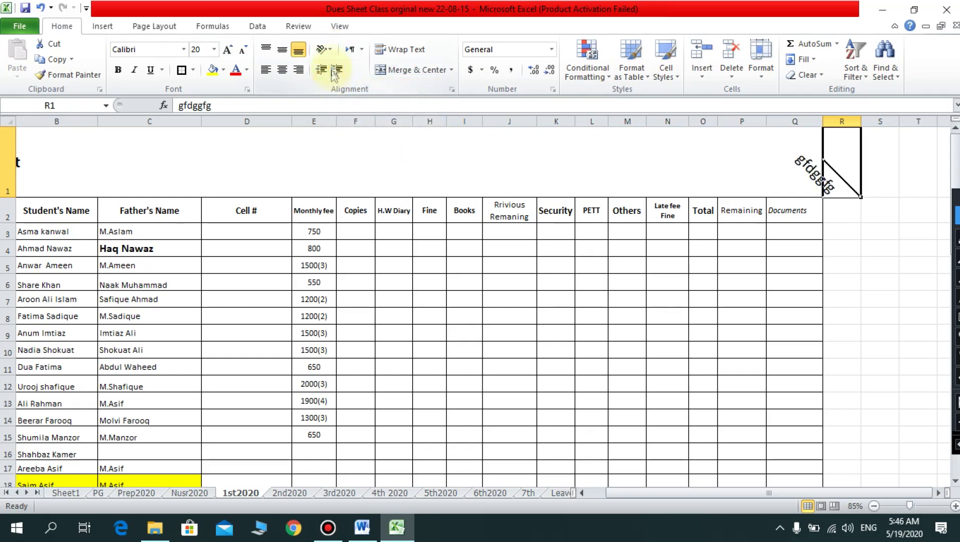
pyautogui.click(331, 50)
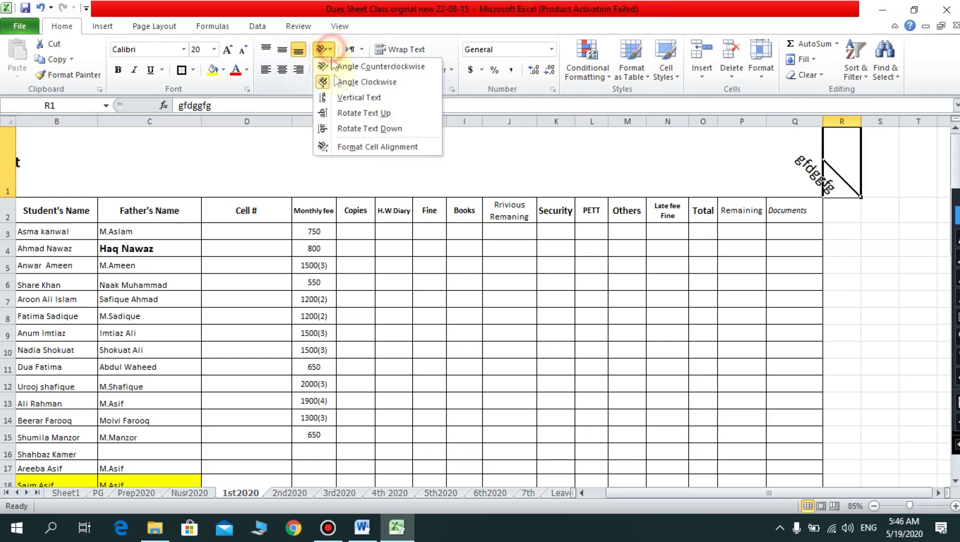
pyautogui.click(339, 113)
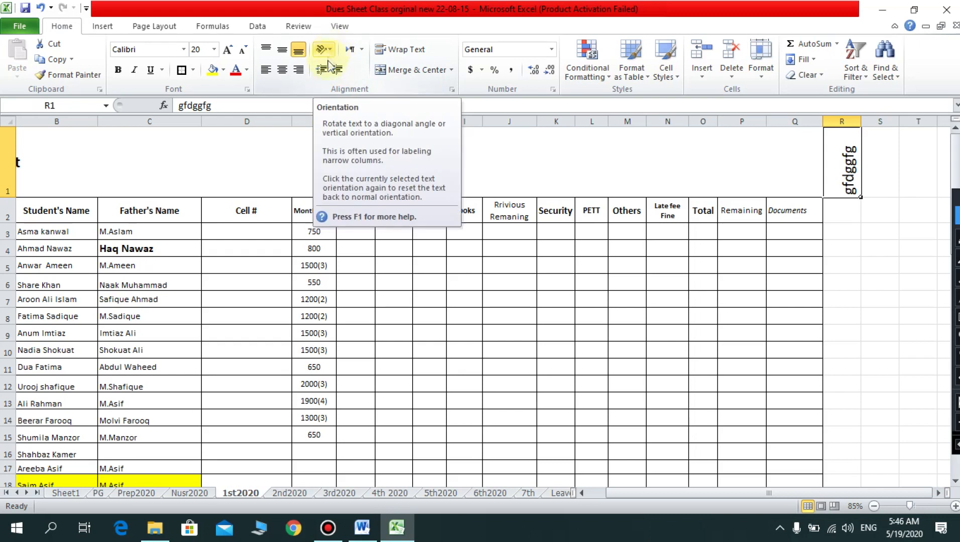
# Reduce the font size of the rotated text in R1 to 18
pyautogui.click(228, 49)
pyautogui.click(240, 50)
pyautogui.click(241, 50)
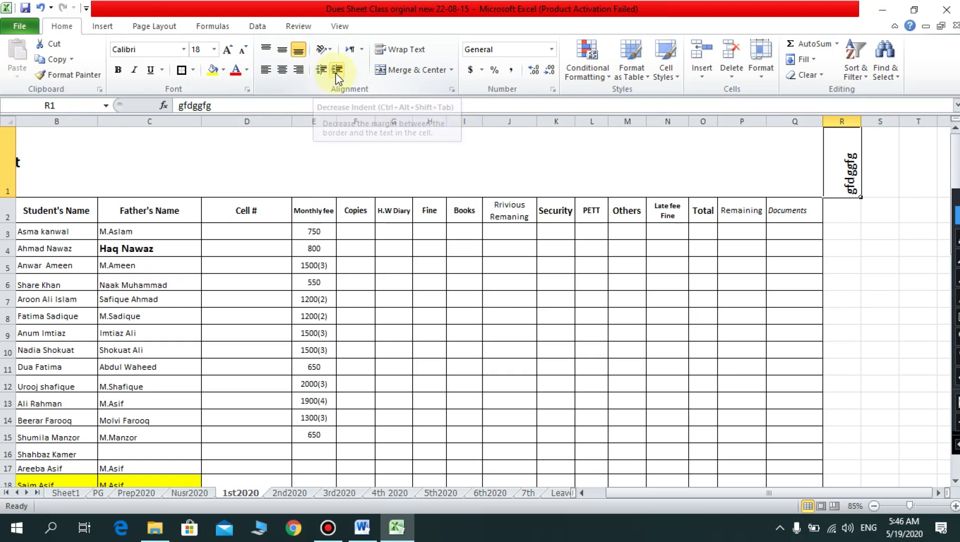
# Try decreasing the indent of the rotated text in R1
pyautogui.click(365, 156)
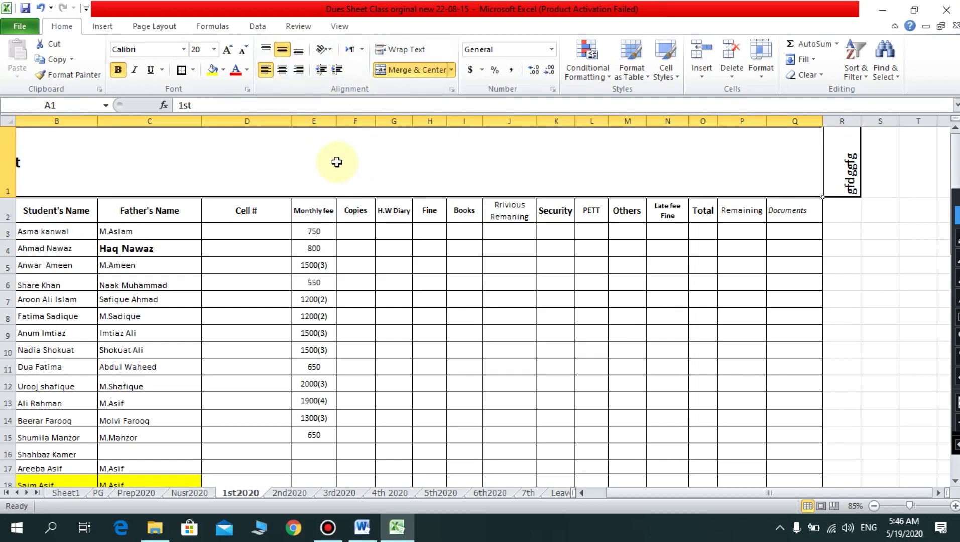
pyautogui.click(849, 173)
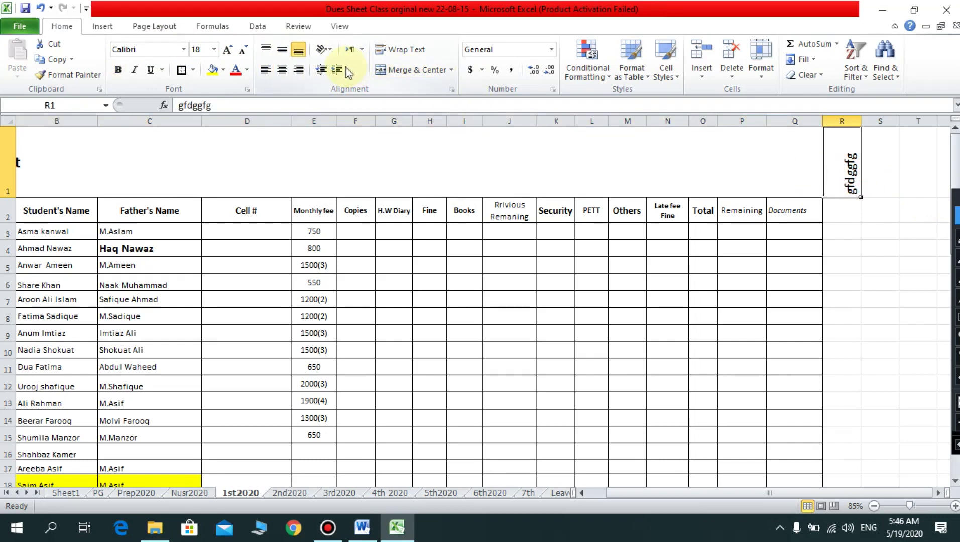
pyautogui.click(322, 69)
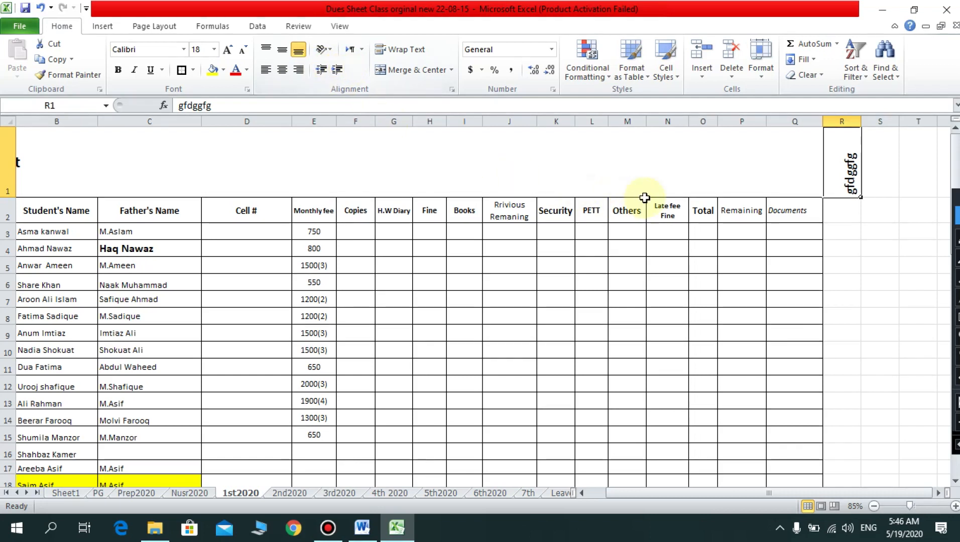
pyautogui.click(349, 170)
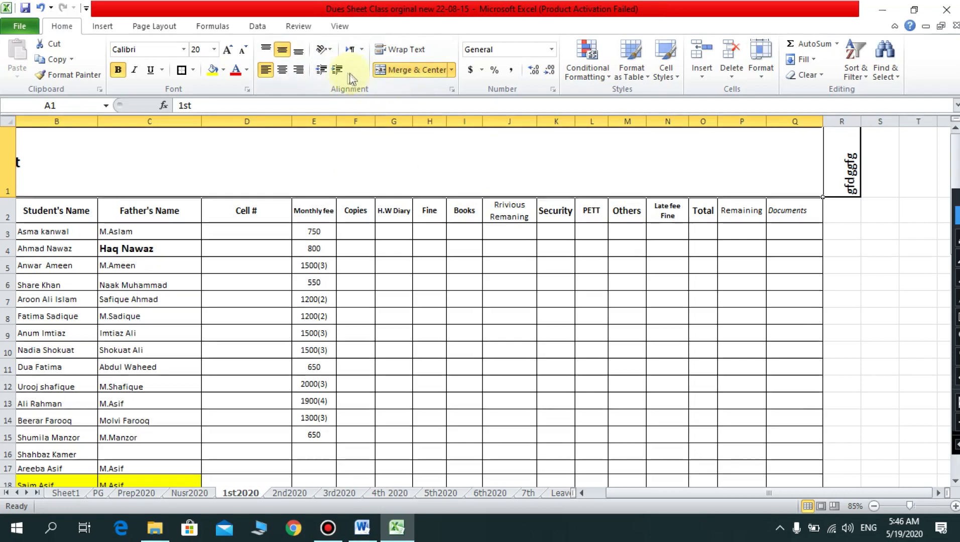
pyautogui.click(359, 48)
pyautogui.click(360, 48)
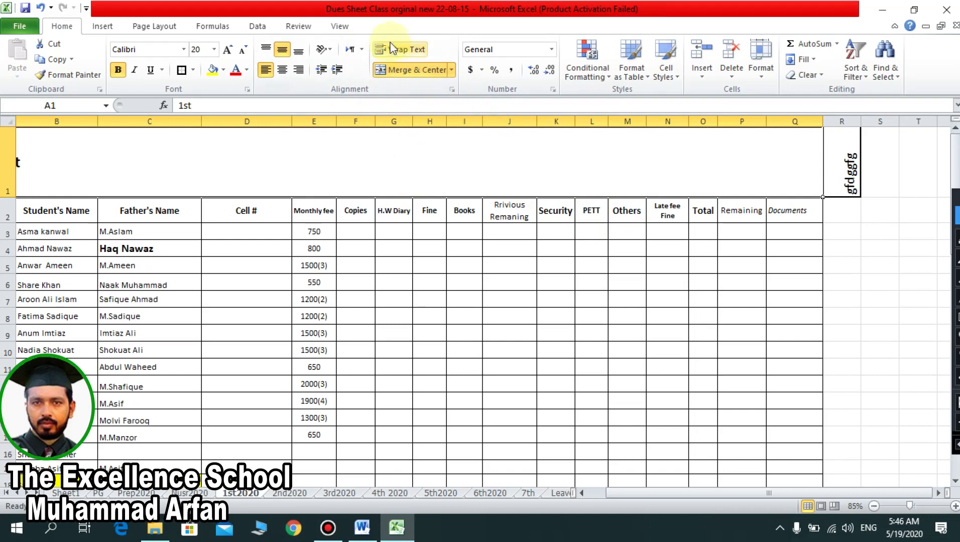
pyautogui.click(362, 49)
pyautogui.click(363, 48)
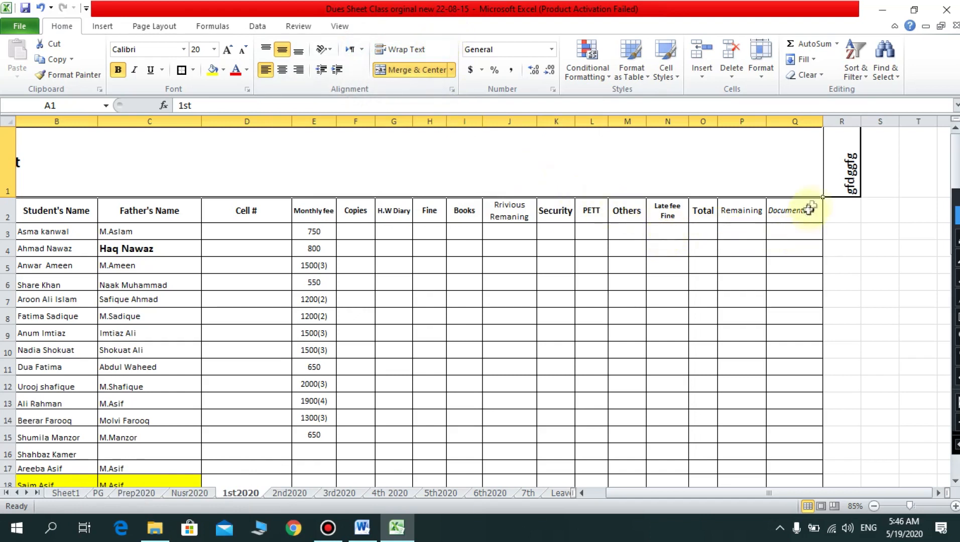
# Enter the sample text dfsdfs in S1 and sdfsdfsdf in R4
pyautogui.click(834, 165)
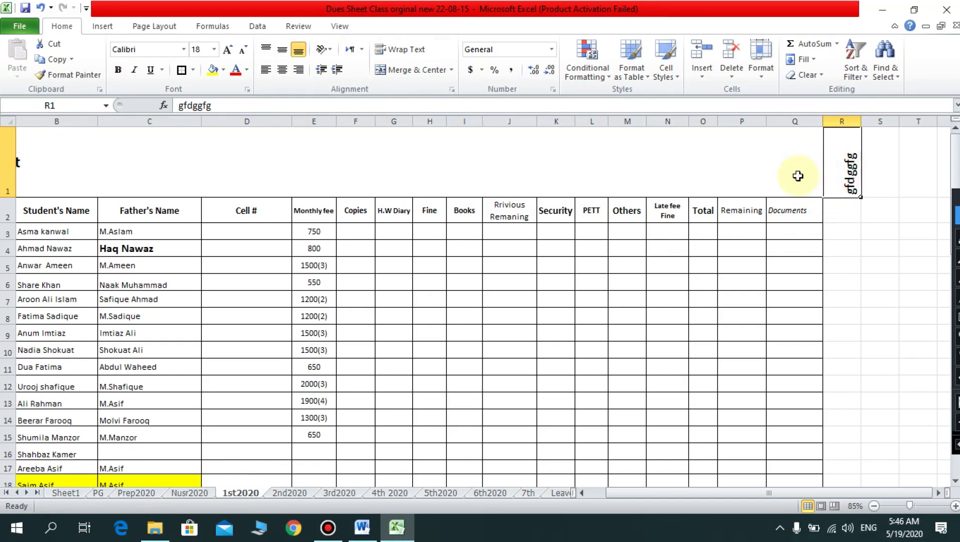
pyautogui.click(868, 182)
pyautogui.write('dfsdfs')
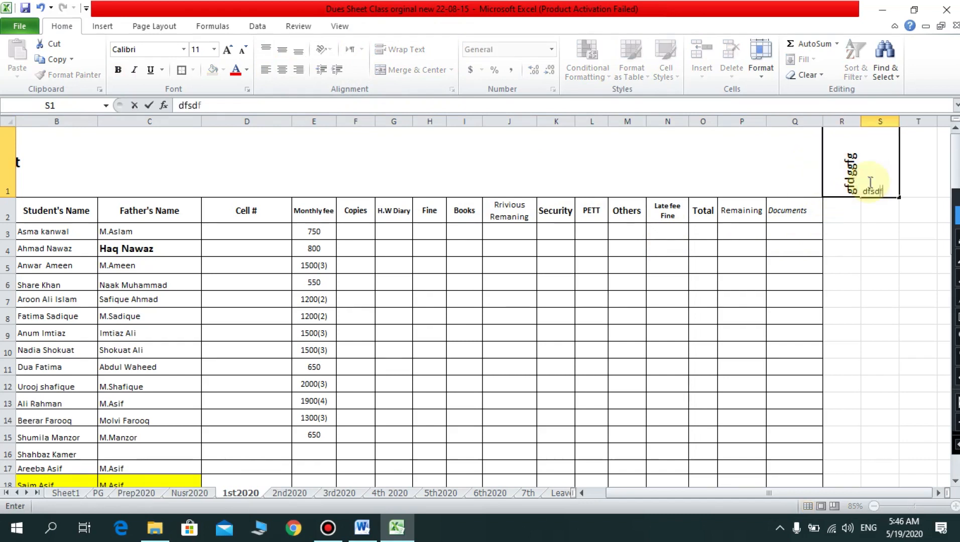
pyautogui.click(849, 243)
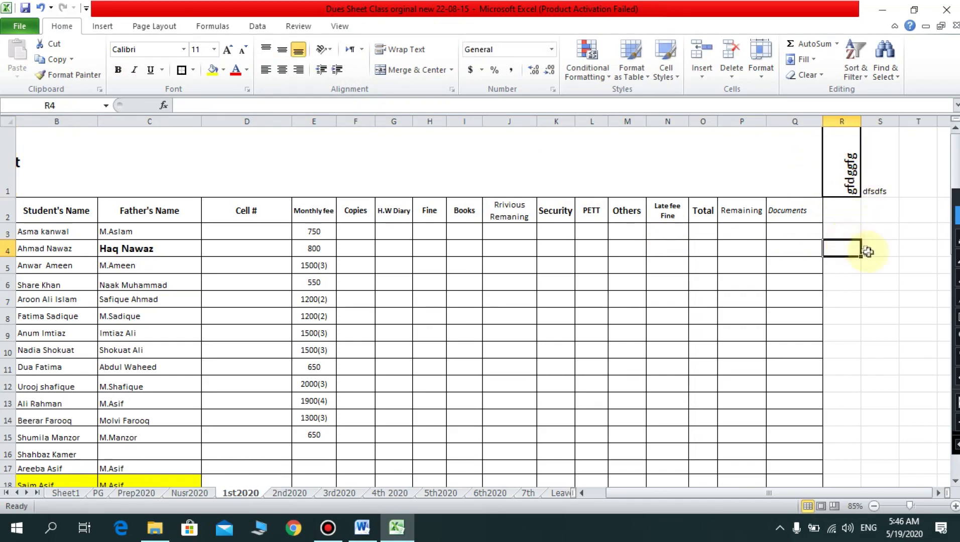
pyautogui.write('sdfsdfsdf')
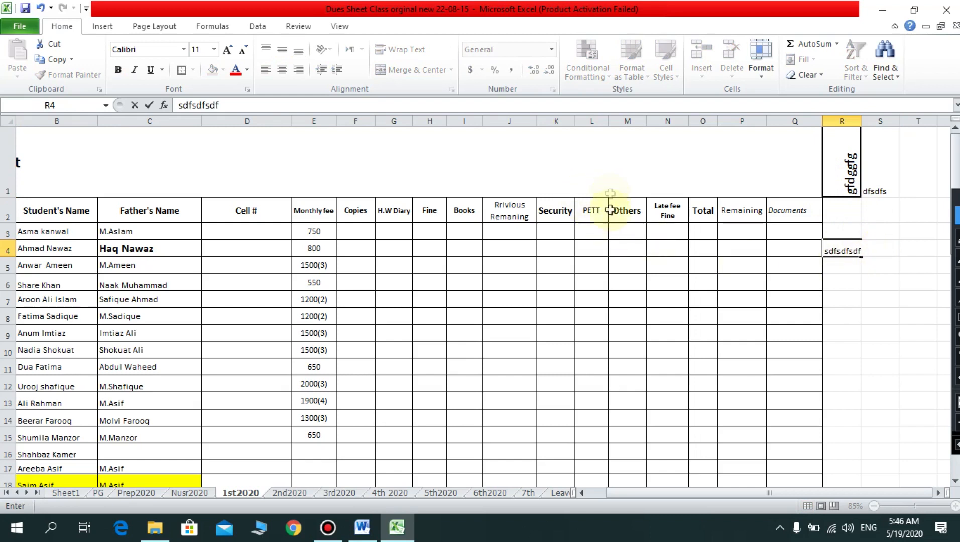
pyautogui.click(579, 171)
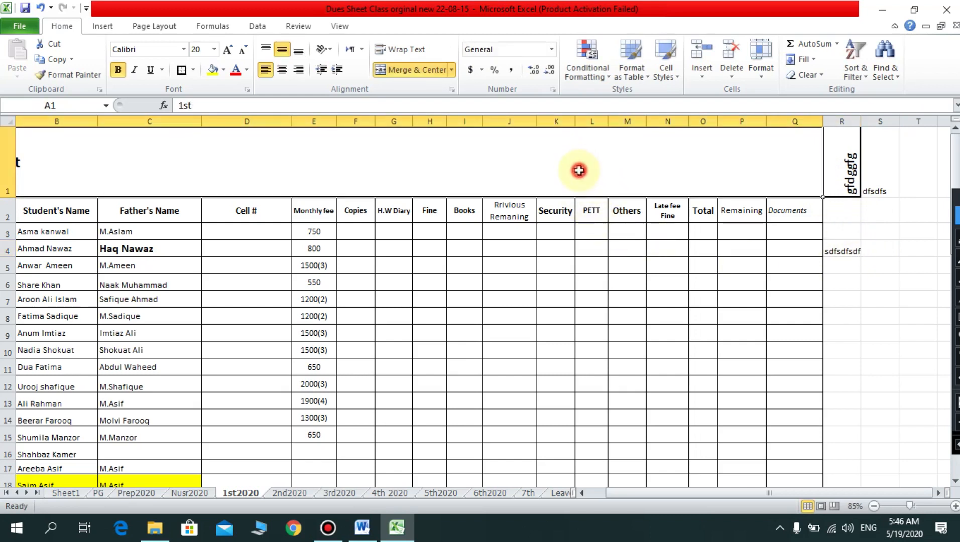
# Try Wrap Text on cells R4:S4 and turn it off again
pyautogui.click(844, 251)
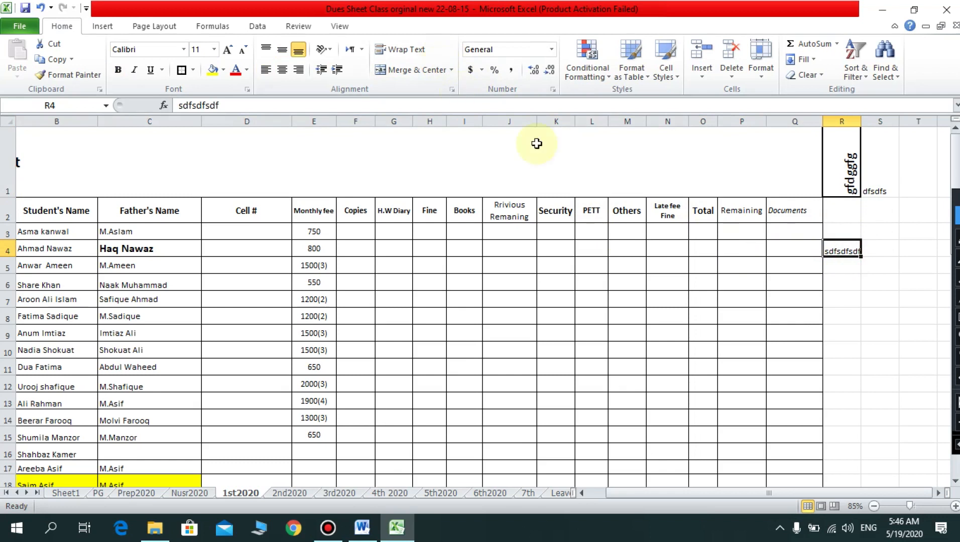
pyautogui.moveTo(869, 249); pyautogui.dragTo(848, 250)
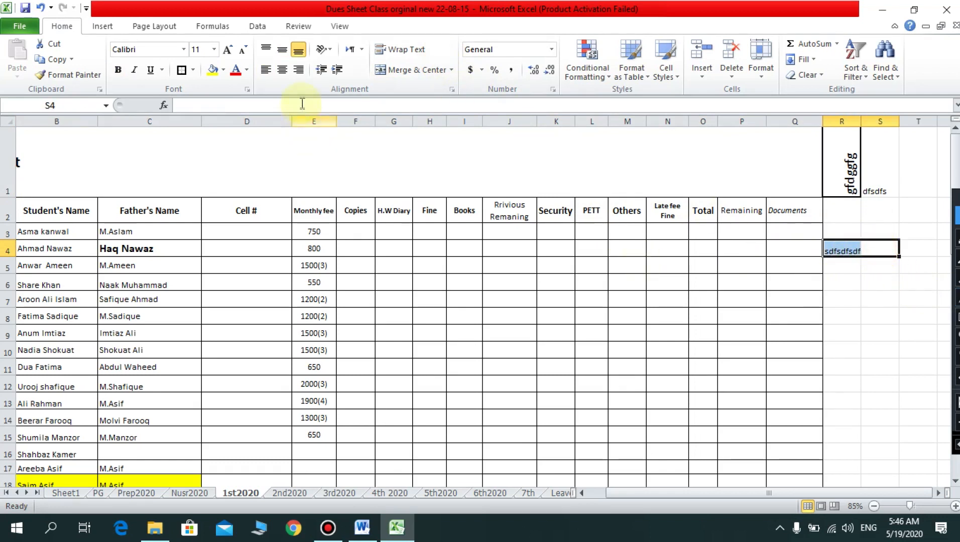
pyautogui.click(393, 51)
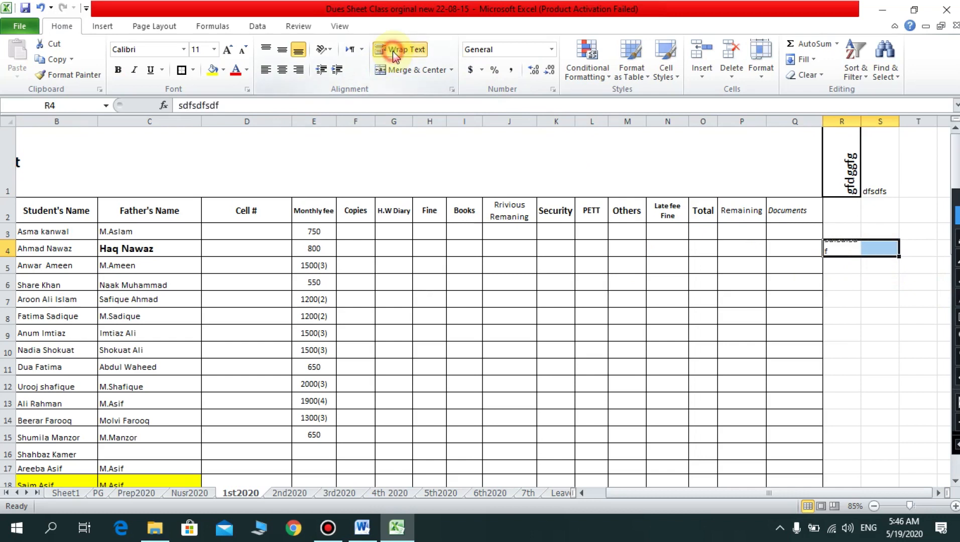
pyautogui.click(393, 51)
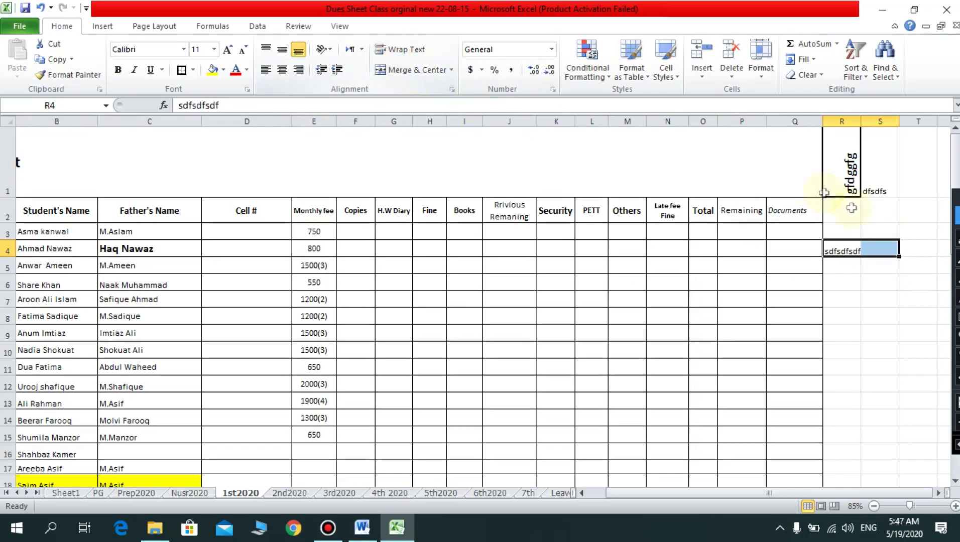
# Widen column R slightly and replace the text in R4 with fdsfsdfsdfsdf
pyautogui.click(850, 261)
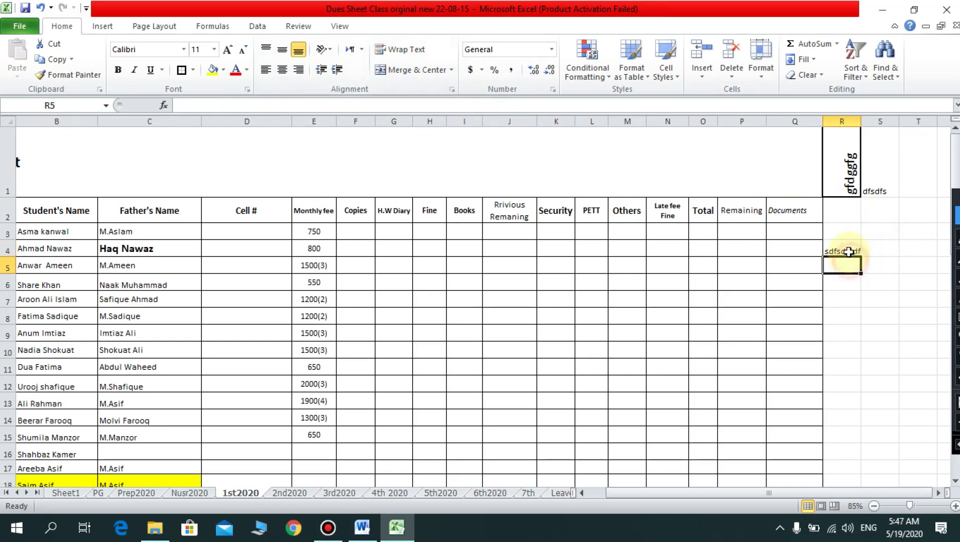
pyautogui.click(848, 252)
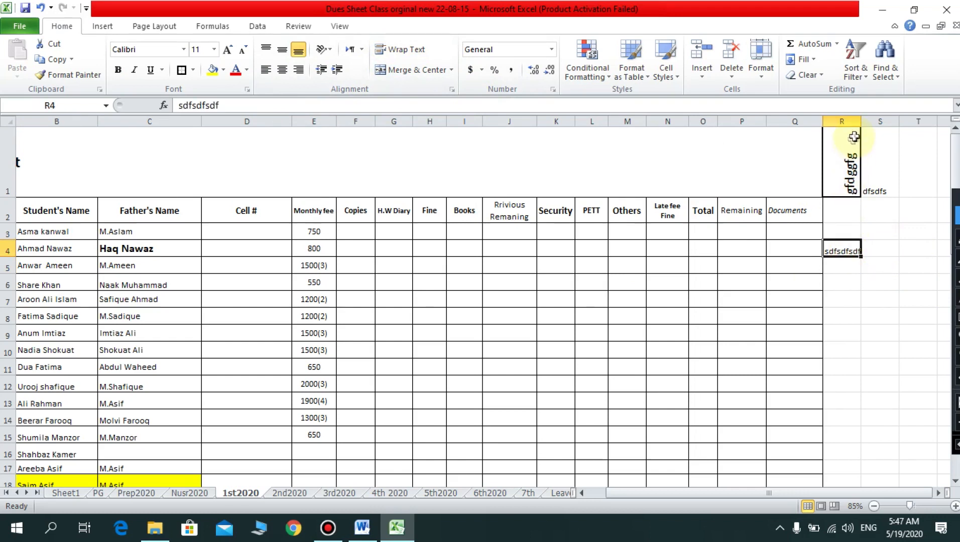
pyautogui.moveTo(859, 119); pyautogui.dragTo(876, 190)
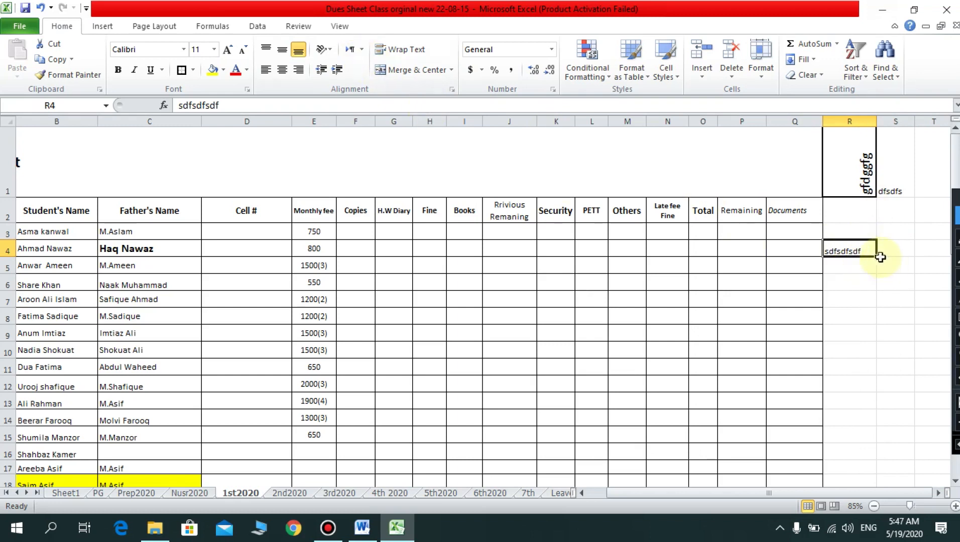
pyautogui.write('fdsfsdfsdfsdf')
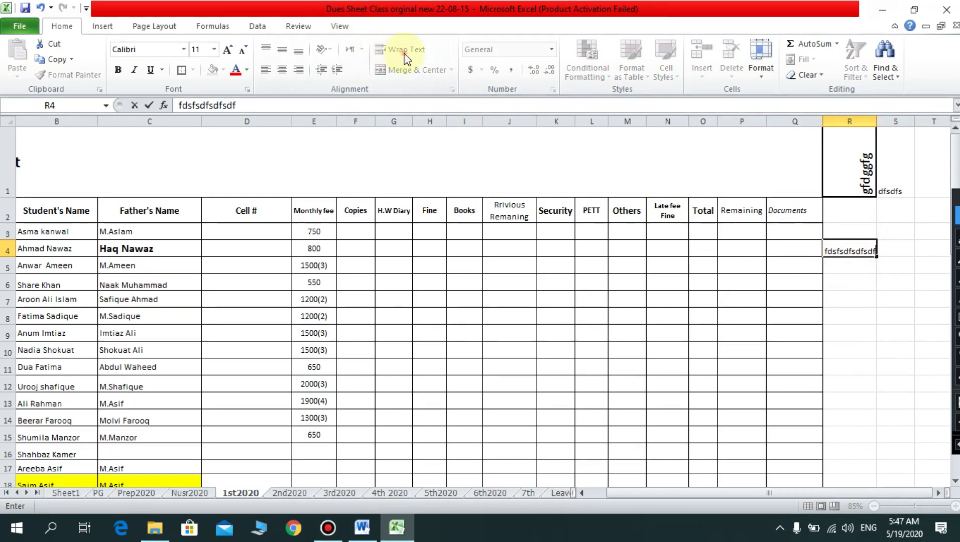
pyautogui.click(471, 156)
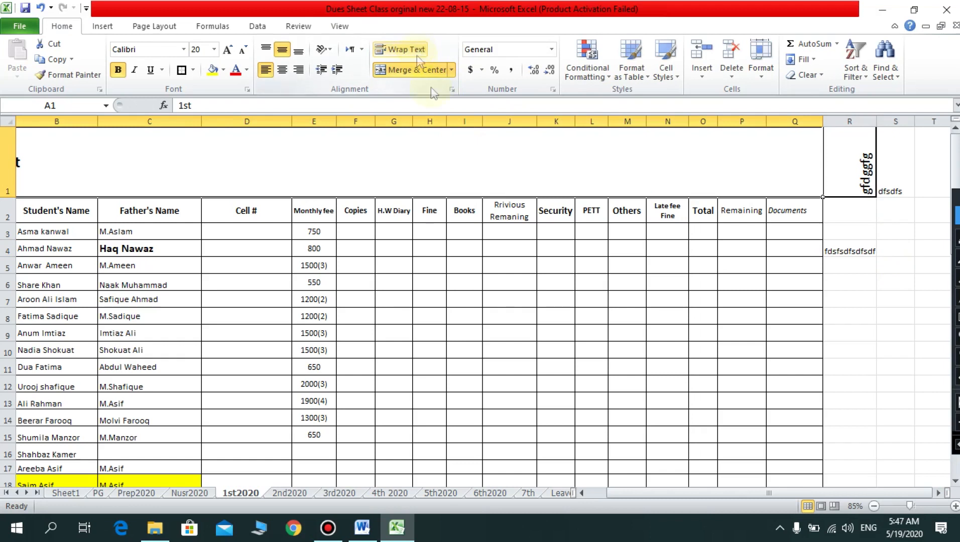
# Wrap the text in R4 and increase the height of row 4 to fit two lines
pyautogui.click(867, 248)
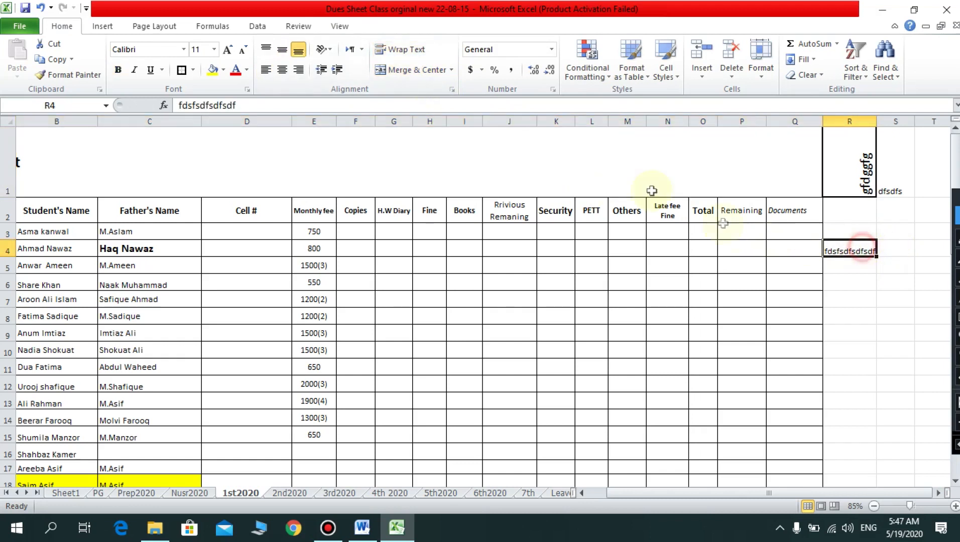
pyautogui.click(404, 56)
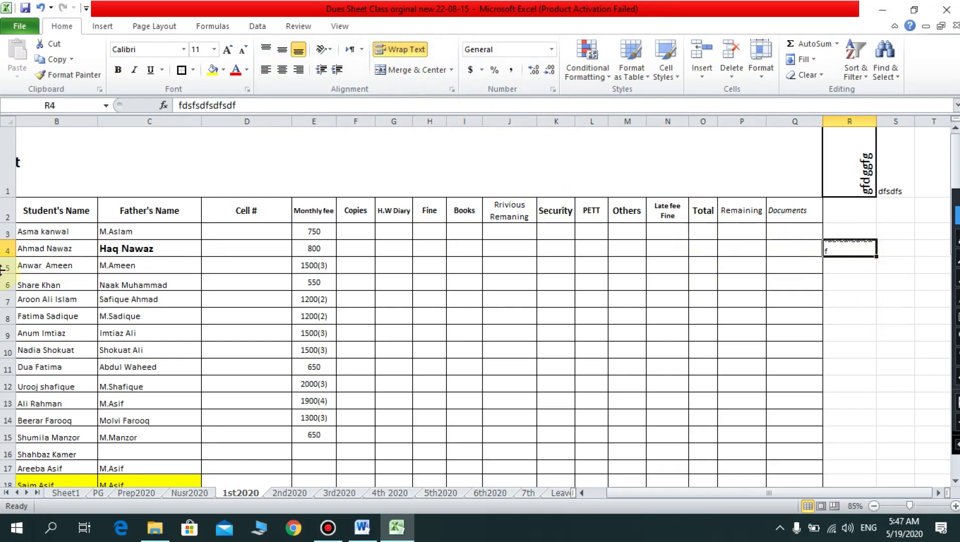
pyautogui.moveTo(7, 256); pyautogui.dragTo(7, 277)
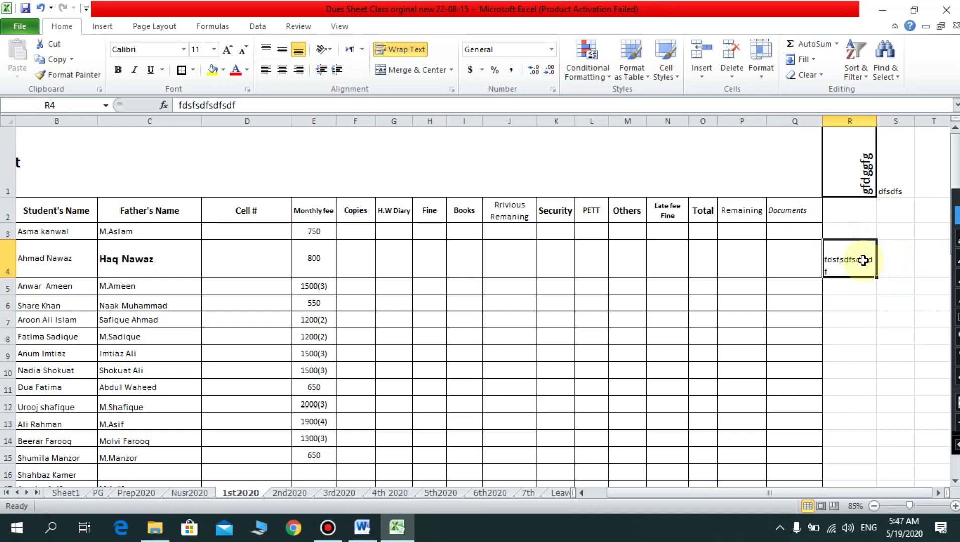
# Merge and center cells R4:T4 and align the text vertically to the middle
pyautogui.click(903, 260)
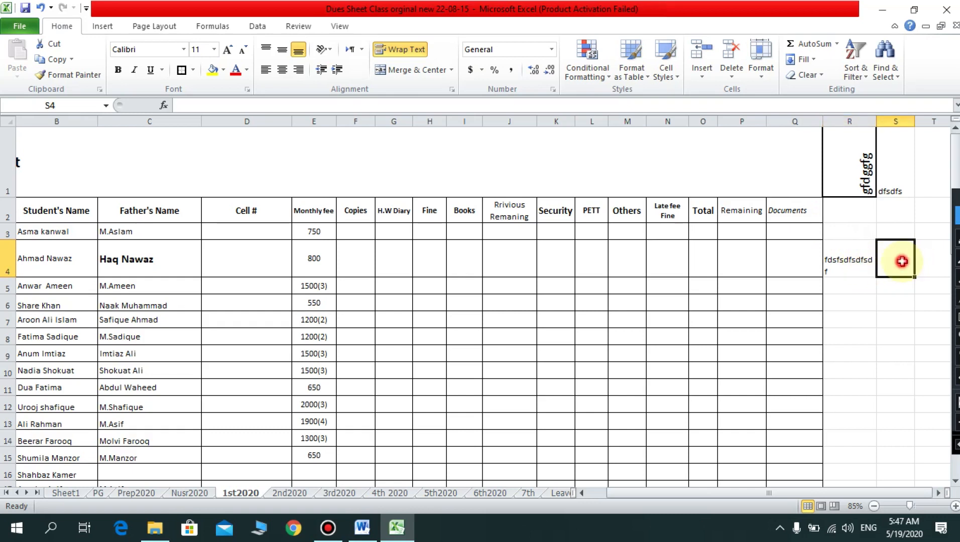
pyautogui.click(930, 259)
pyautogui.moveTo(930, 259); pyautogui.dragTo(851, 258)
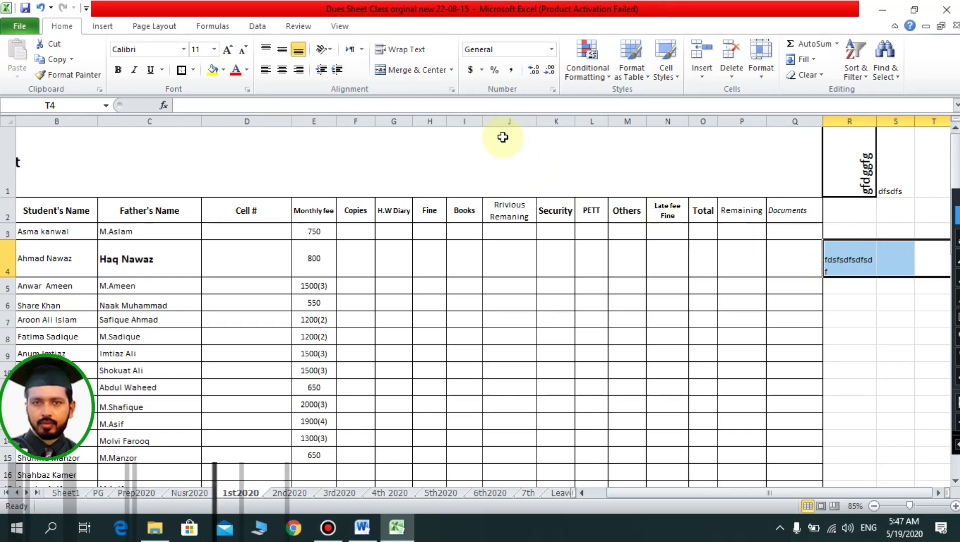
pyautogui.click(441, 70)
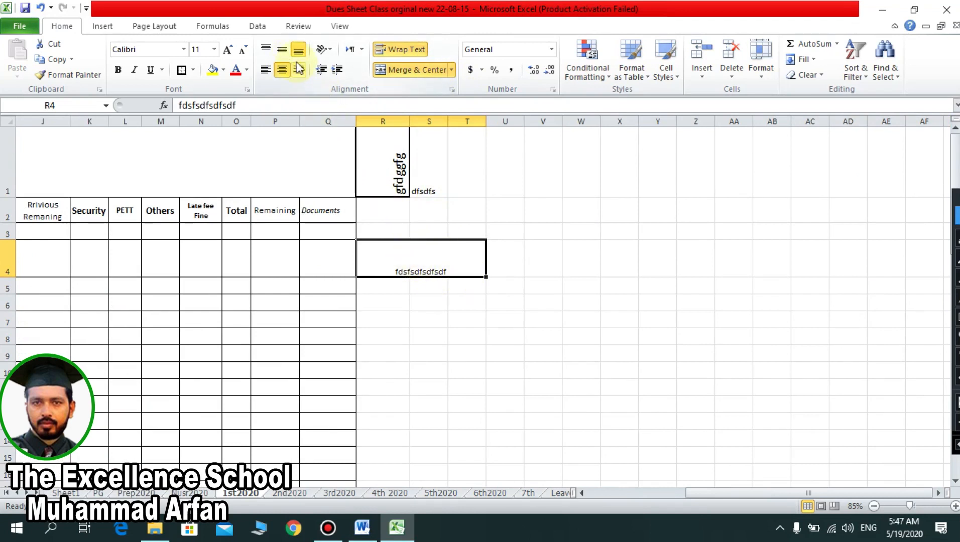
pyautogui.click(284, 51)
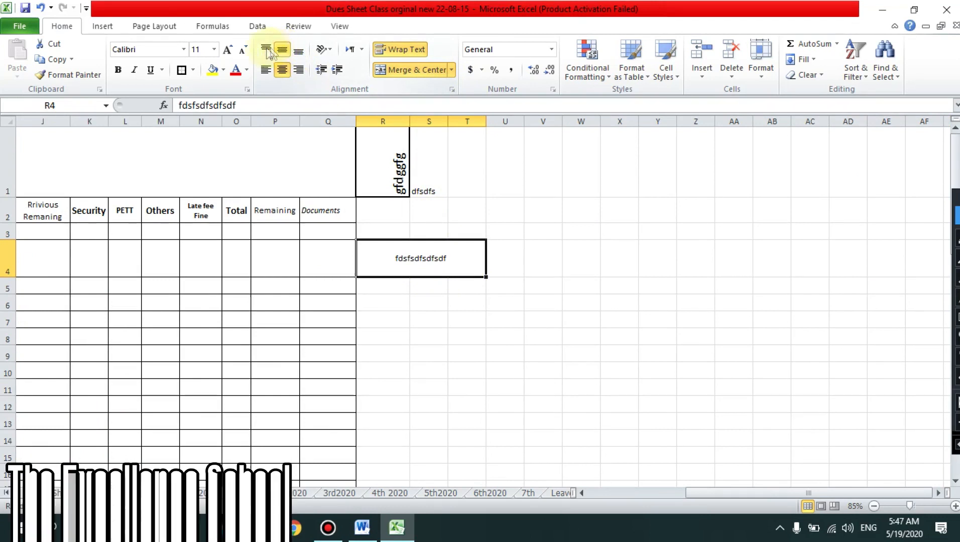
pyautogui.click(298, 51)
pyautogui.click(282, 50)
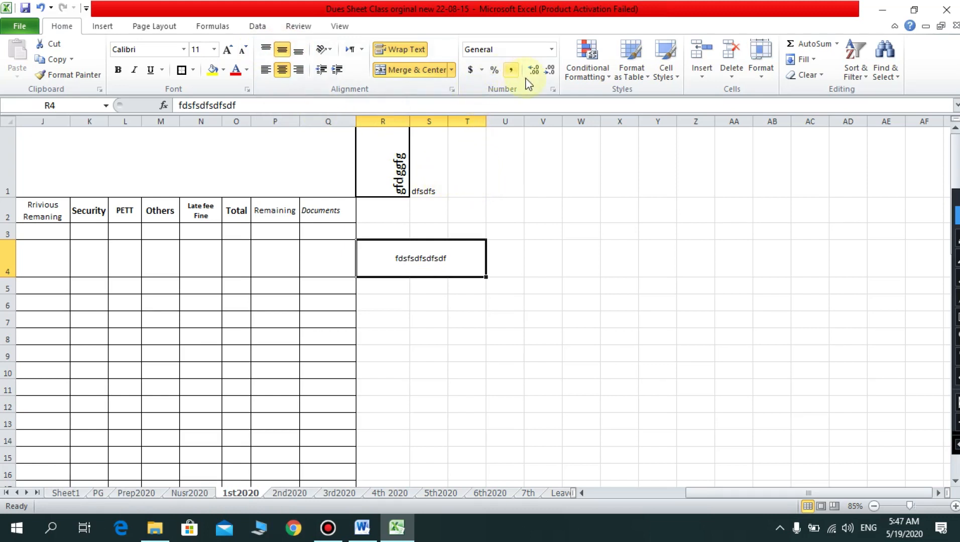
# Apply the Number format to the merged cell R4
pyautogui.click(551, 49)
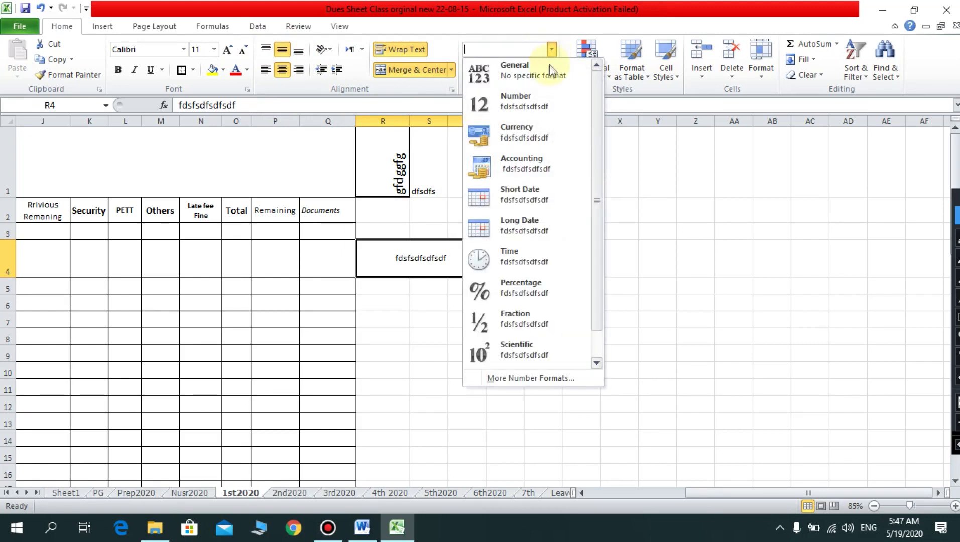
pyautogui.click(545, 106)
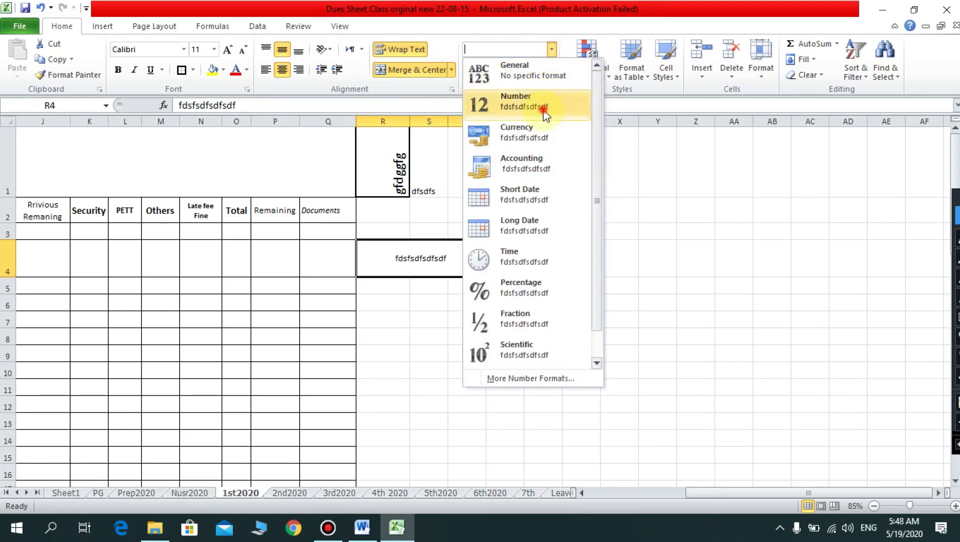
pyautogui.click(551, 49)
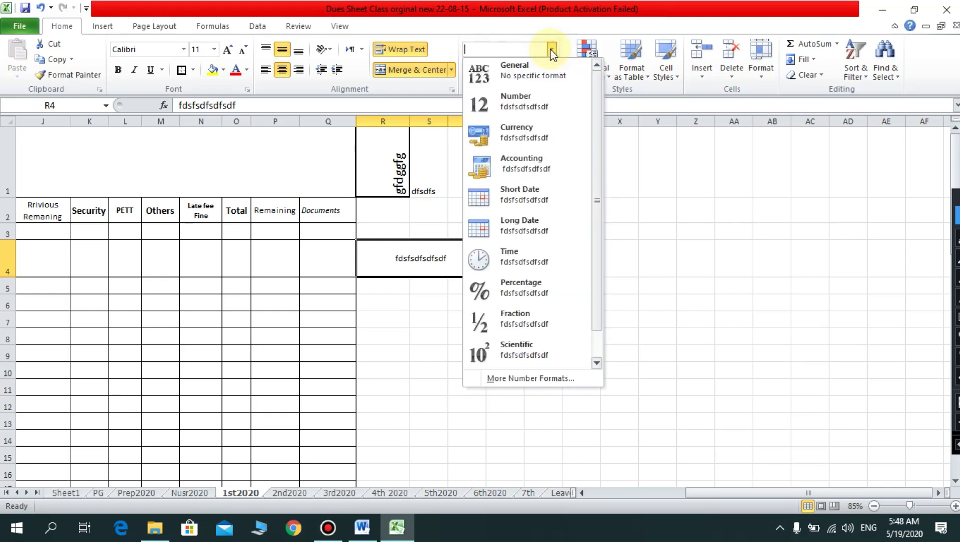
pyautogui.click(688, 216)
# Enter the numbers 4, 5 and 6 in cells W2:Y2 and 7 and 8 in cells W3:X3
pyautogui.click(583, 210)
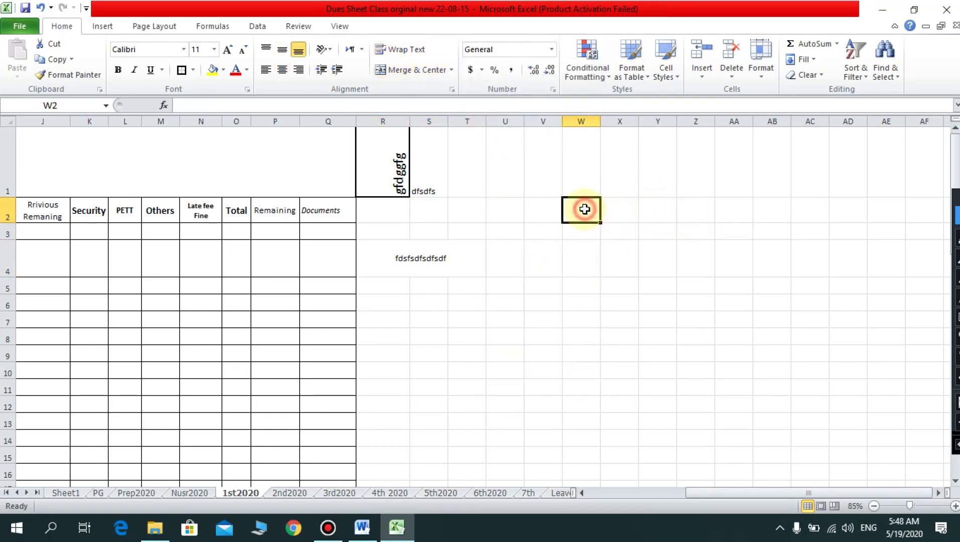
pyautogui.write('4')
pyautogui.click(619, 208)
pyautogui.write('5')
pyautogui.click(650, 215)
pyautogui.write('6')
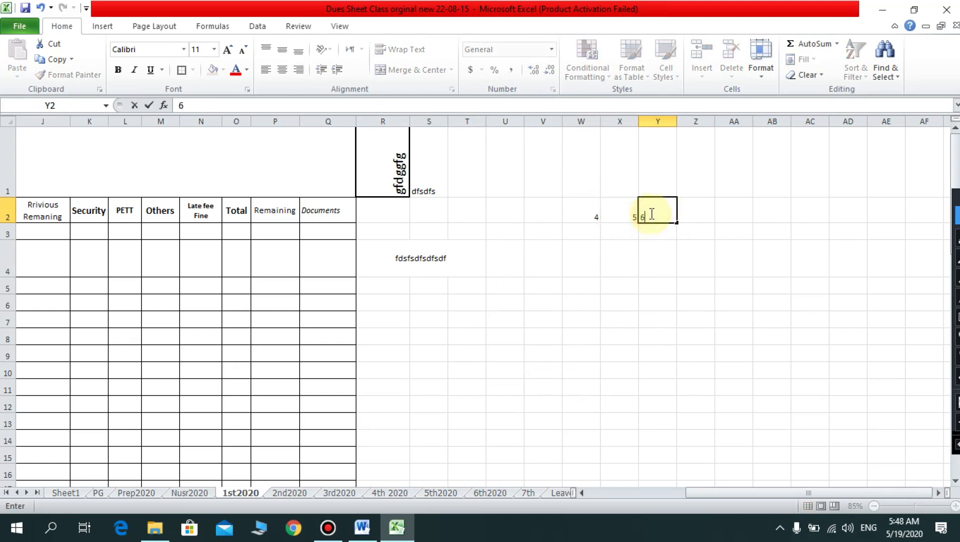
pyautogui.click(582, 232)
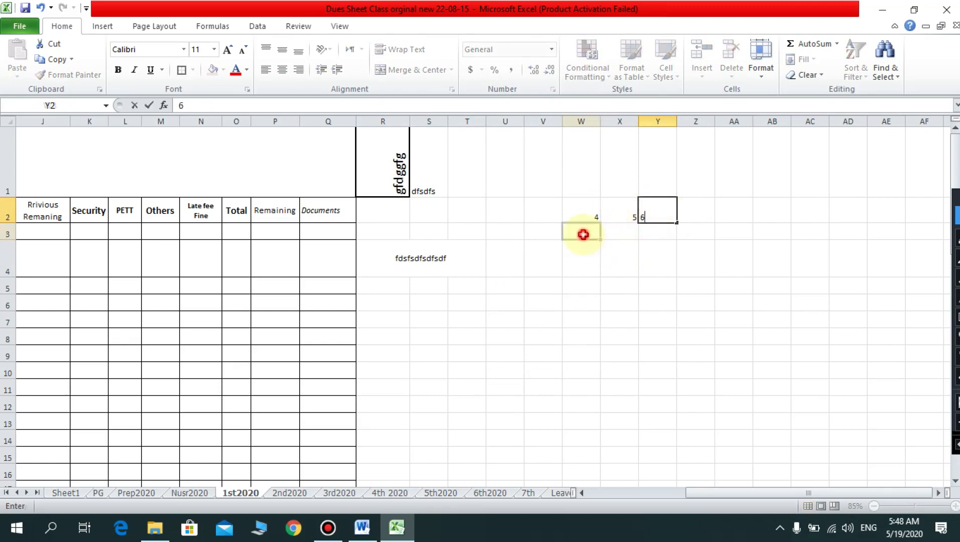
pyautogui.write('7')
pyautogui.click(622, 230)
pyautogui.write('8')
pyautogui.click(649, 231)
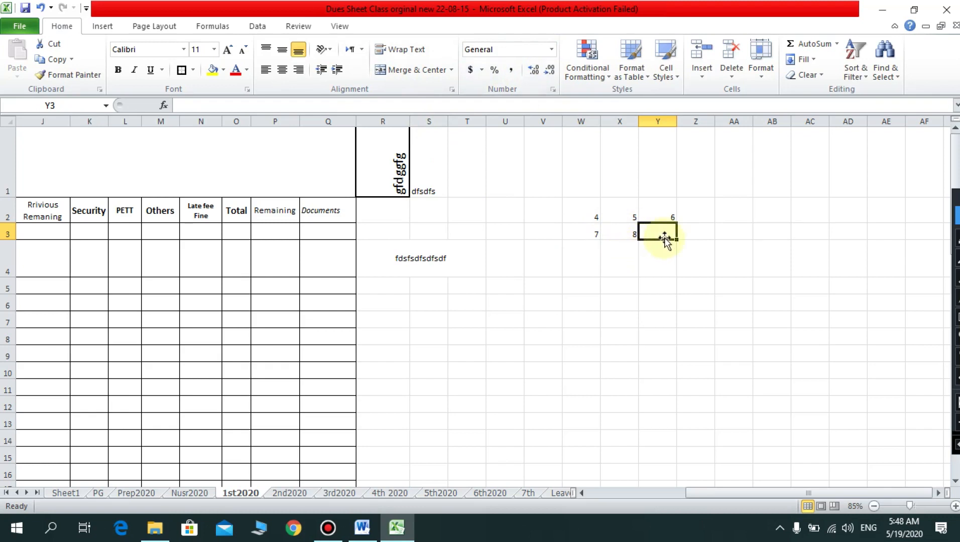
pyautogui.click(716, 234)
# Increase the font size of cells W2:Y3 to 18
pyautogui.moveTo(660, 230); pyautogui.dragTo(591, 212)
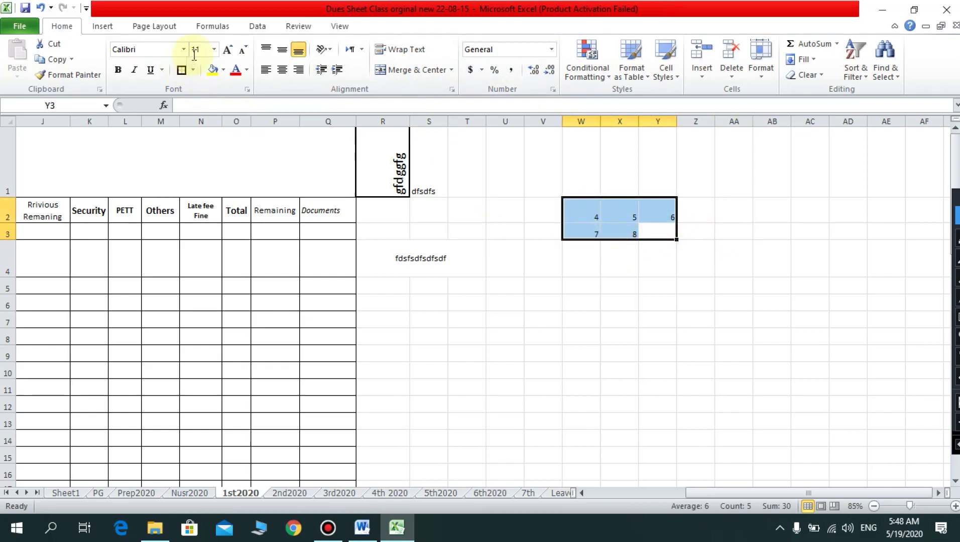
pyautogui.click(228, 50)
pyautogui.click(227, 50)
pyautogui.click(227, 50)
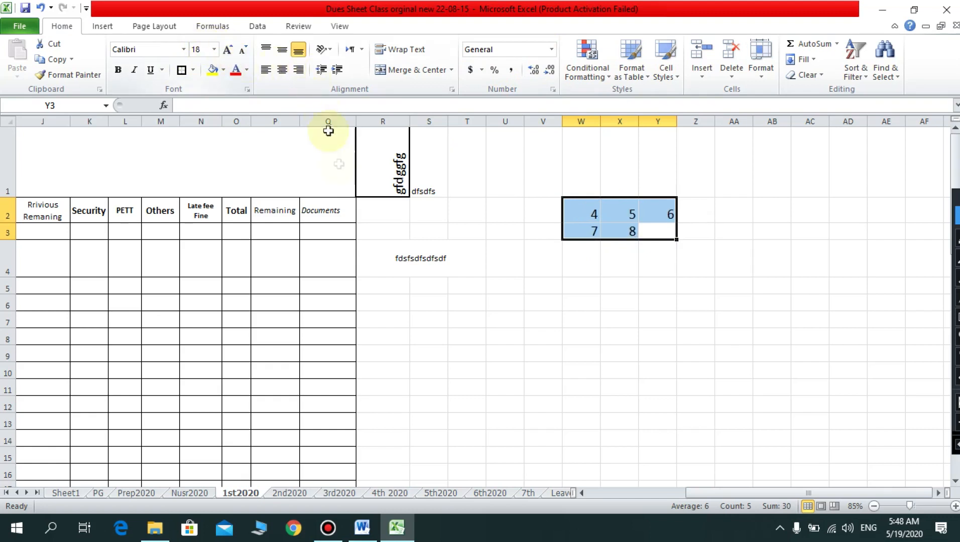
# Apply the Currency format to cells W2:Y3 and view the available accounting currency symbols
pyautogui.scroll(2, 423, 267)
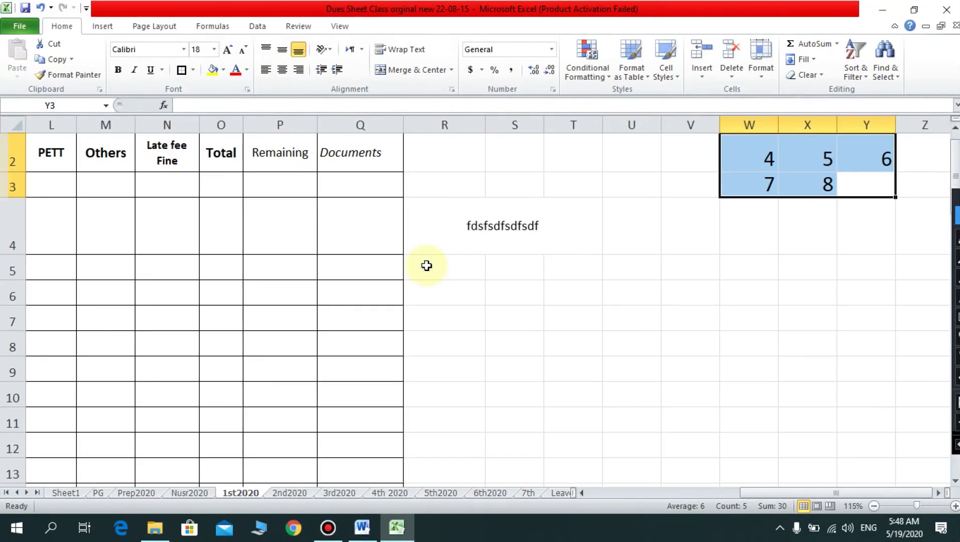
pyautogui.scroll(1, 838, 235)
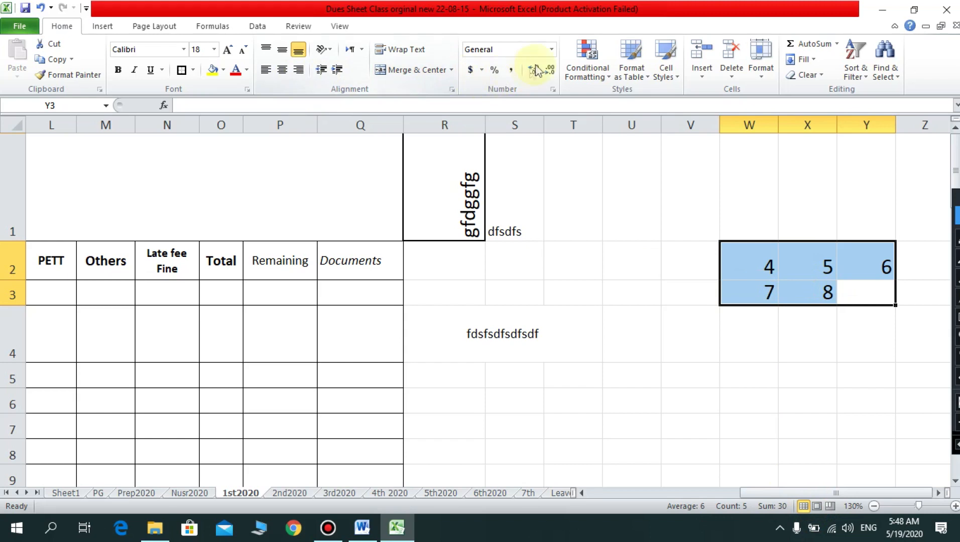
pyautogui.click(551, 50)
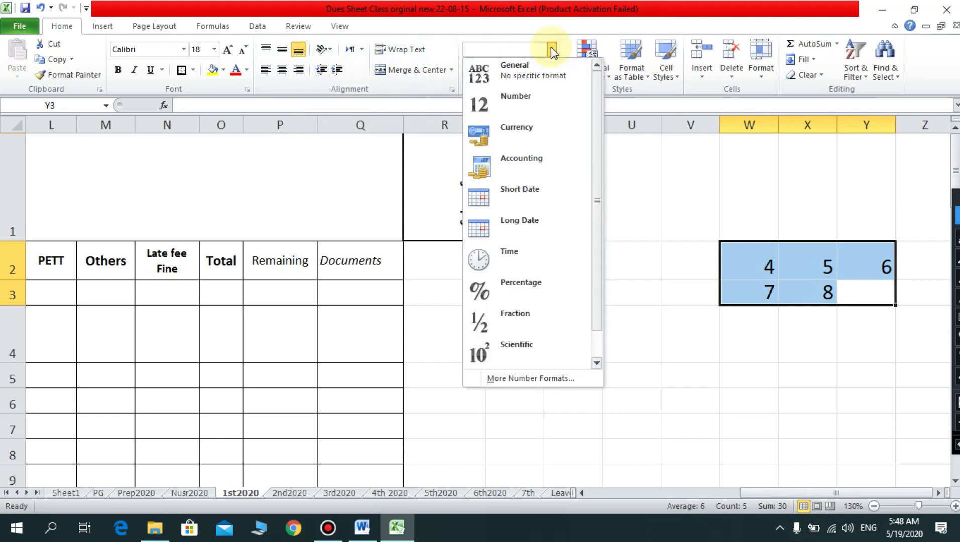
pyautogui.click(527, 133)
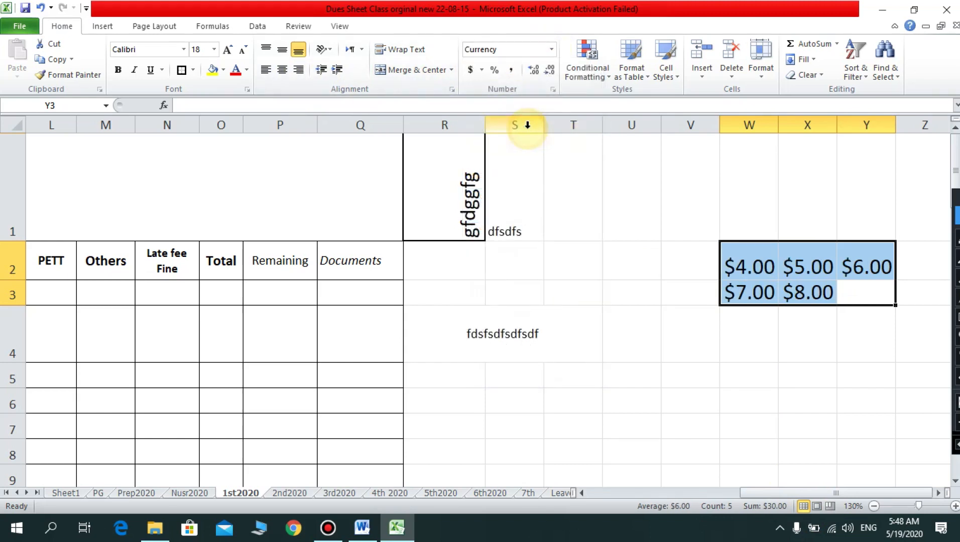
pyautogui.click(482, 71)
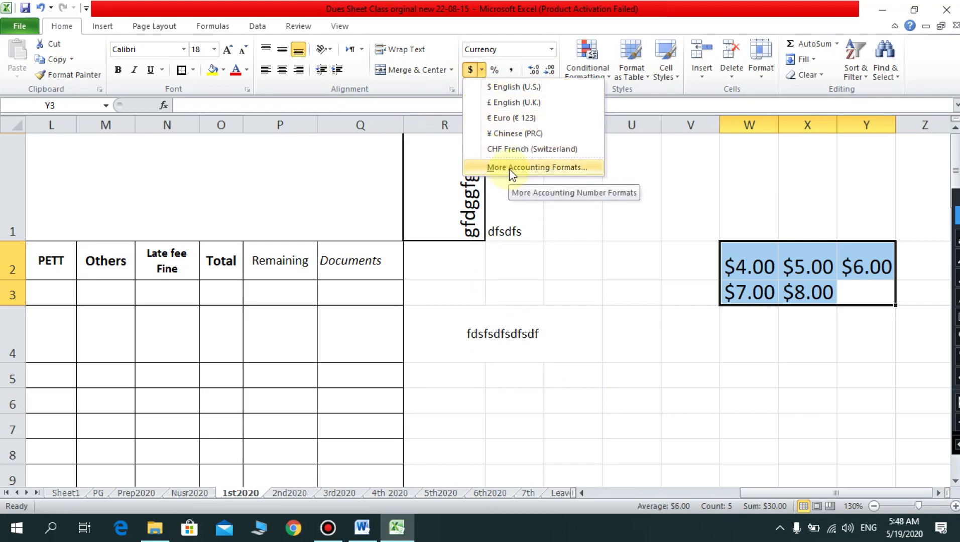
pyautogui.click(508, 41)
pyautogui.click(515, 45)
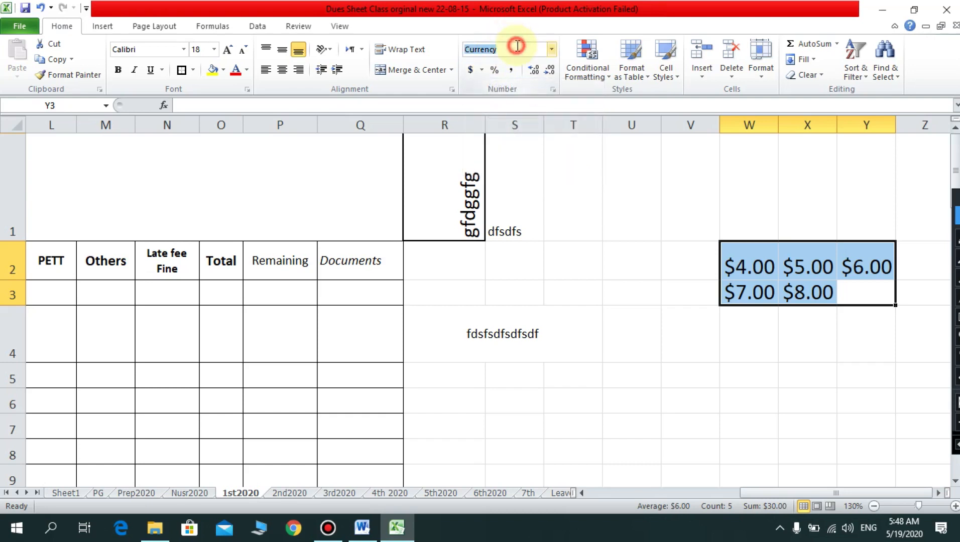
# Format cells W2:Y3 as Short Date, followed by Long Date
pyautogui.click(552, 50)
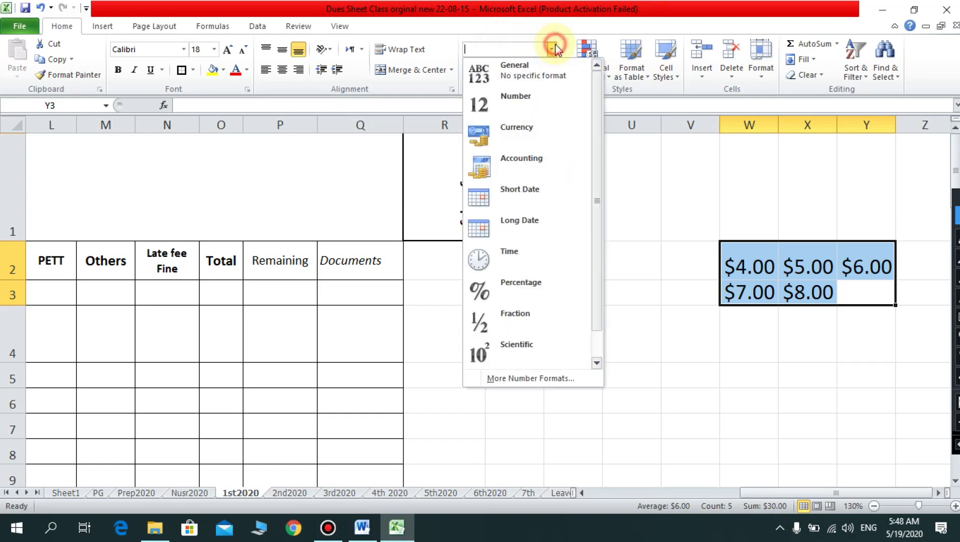
pyautogui.click(546, 189)
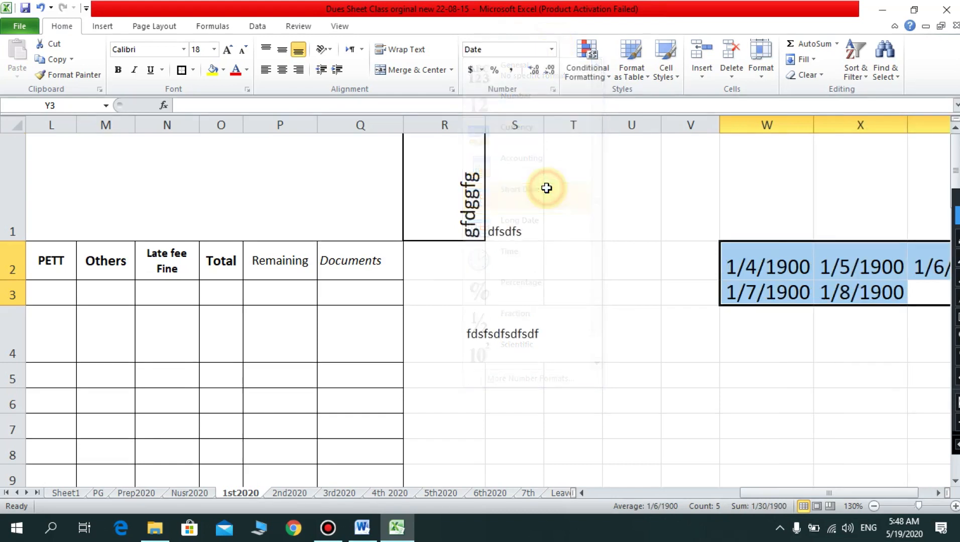
pyautogui.click(552, 50)
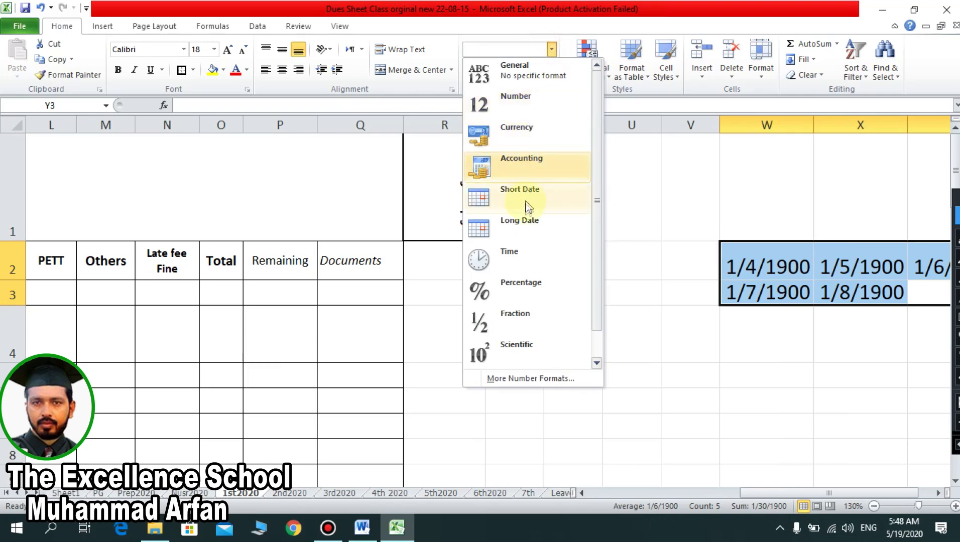
pyautogui.click(527, 222)
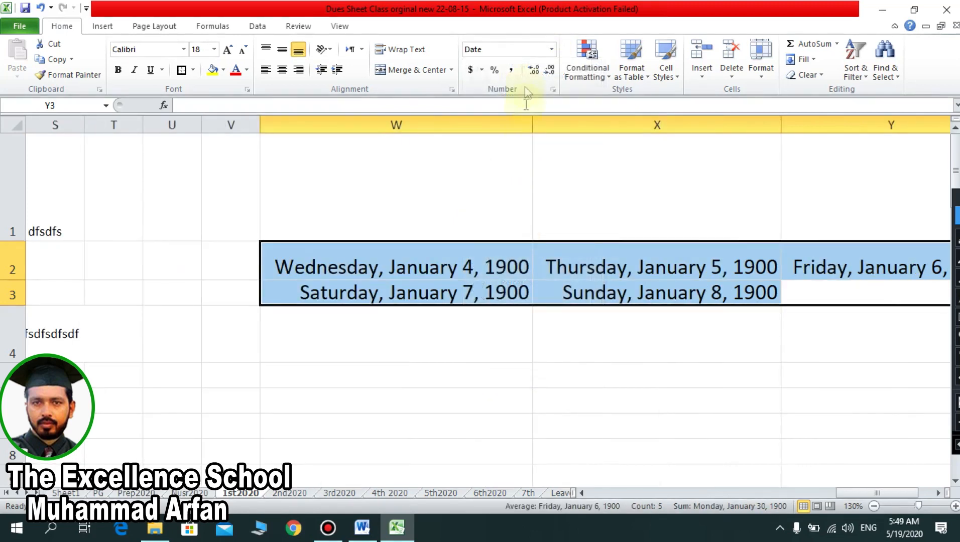
# Format cells W2:Y3 as Time, then return them to the General format
pyautogui.click(551, 50)
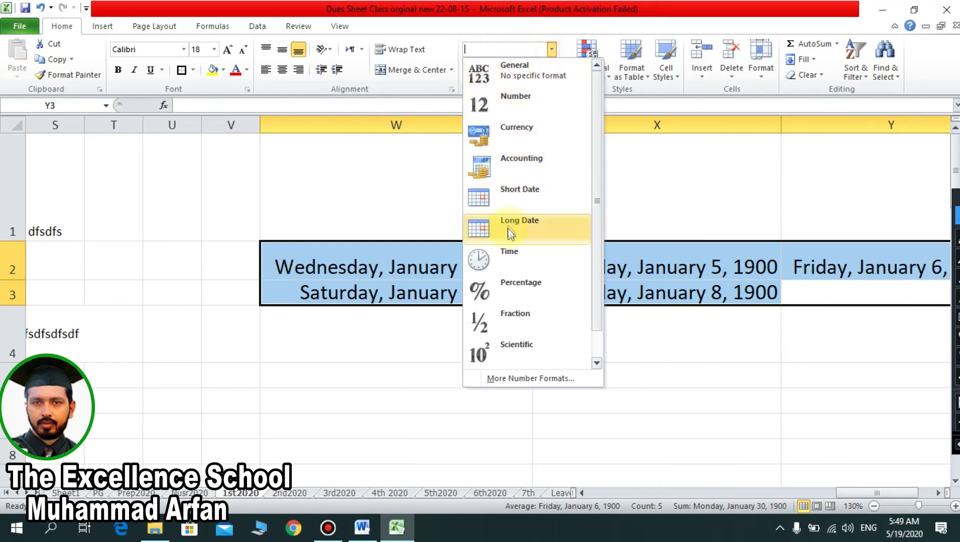
pyautogui.click(507, 246)
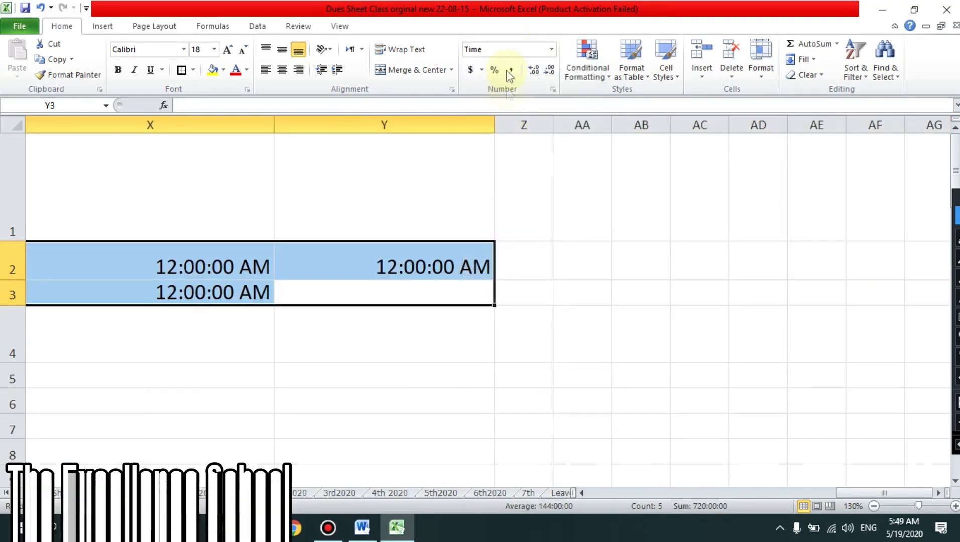
pyautogui.click(547, 51)
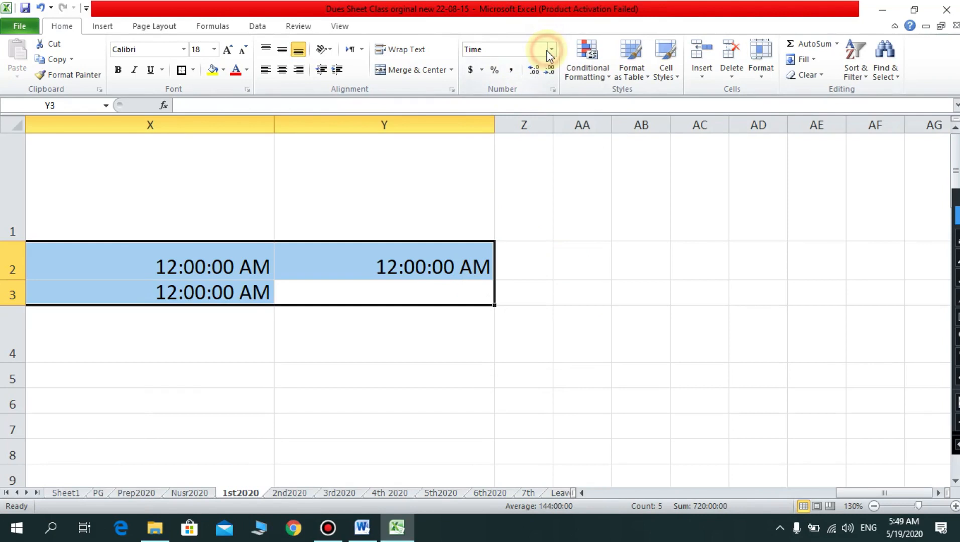
pyautogui.click(551, 51)
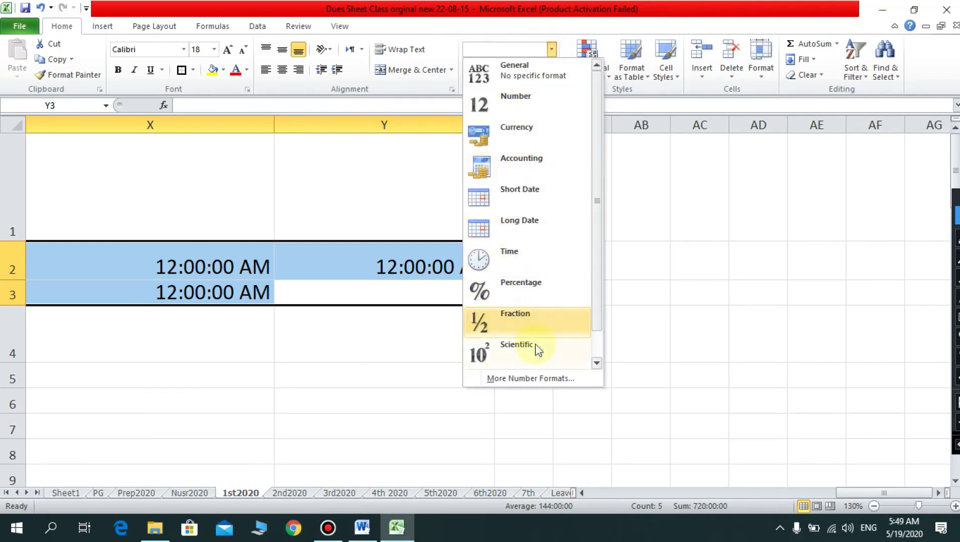
pyautogui.click(536, 73)
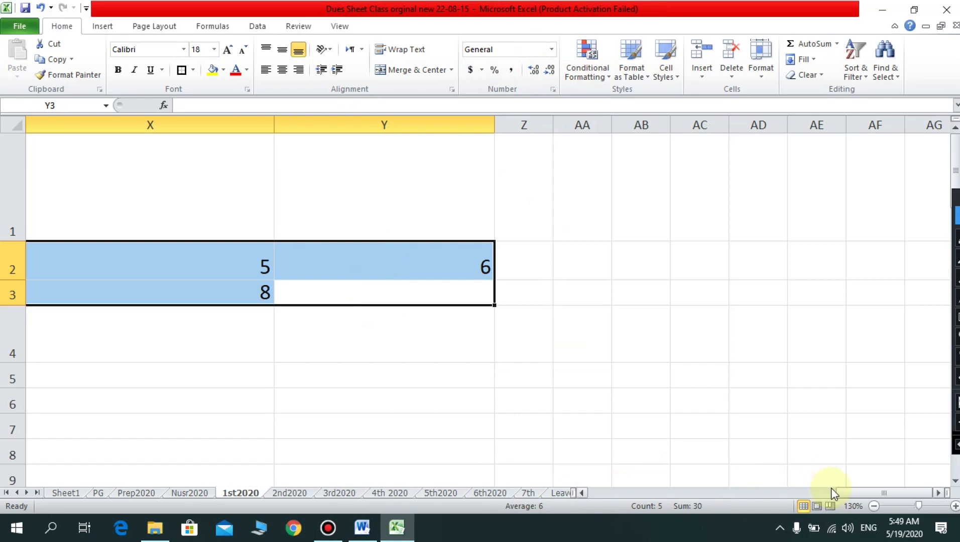
# Apply the Percent style to cells W2:Y3 and undo it
pyautogui.keyDown('ctrl'); pyautogui.scroll(-4, 378, 346); pyautogui.keyUp('ctrl')
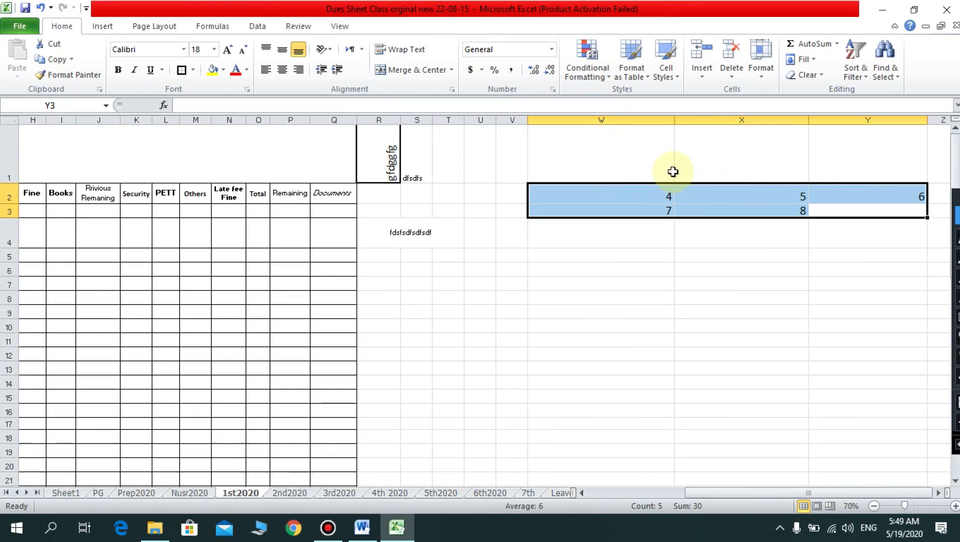
pyautogui.keyDown('ctrl'); pyautogui.scroll(2, 602, 153); pyautogui.keyUp('ctrl')
pyautogui.scroll(1, 636, 182)
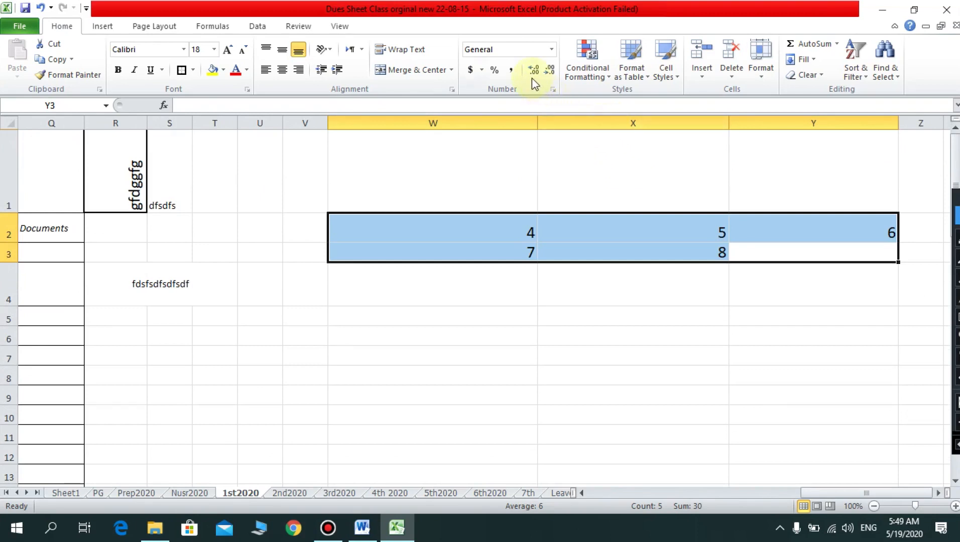
pyautogui.click(498, 74)
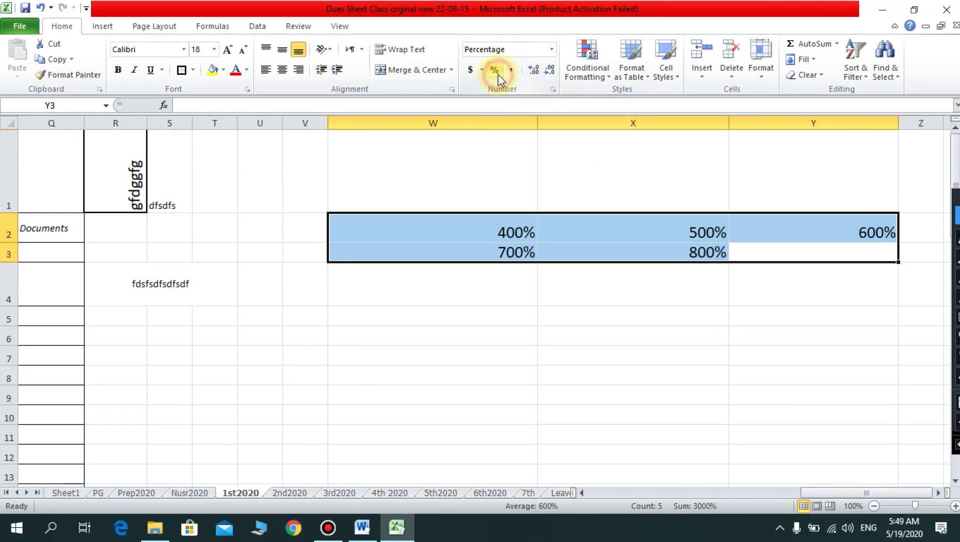
pyautogui.hotkey('ctrl', 'z')
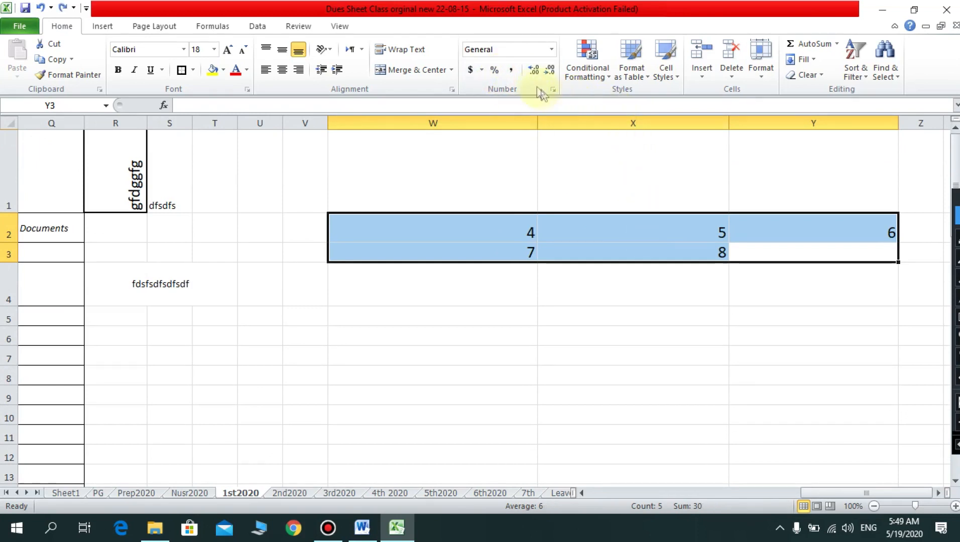
# Apply the Comma style to cells W2:Y3 and increase their decimals to six places
pyautogui.click(516, 70)
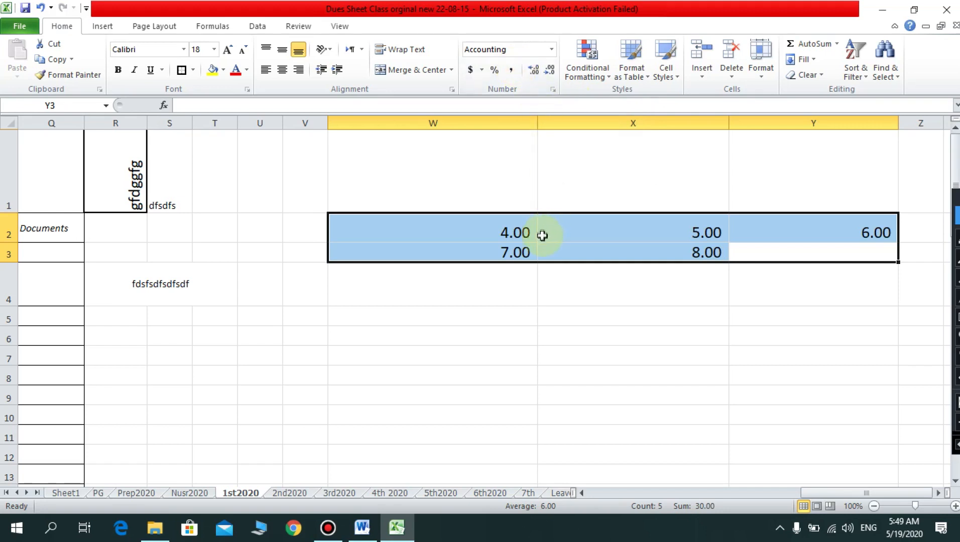
pyautogui.click(535, 75)
pyautogui.click(535, 75)
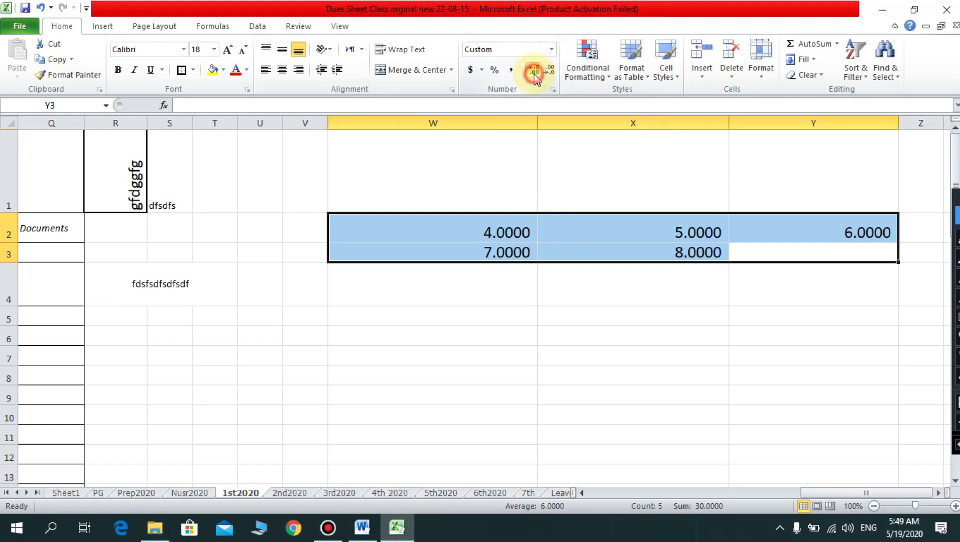
pyautogui.click(535, 74)
pyautogui.click(534, 74)
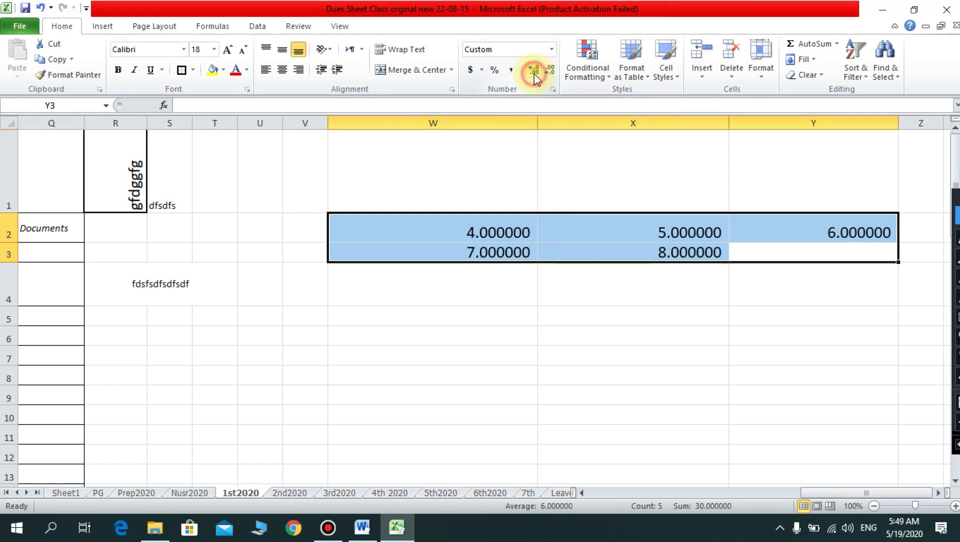
# Reduce the decimals of cells W2:Y3 to two places
pyautogui.click(550, 75)
pyautogui.click(551, 74)
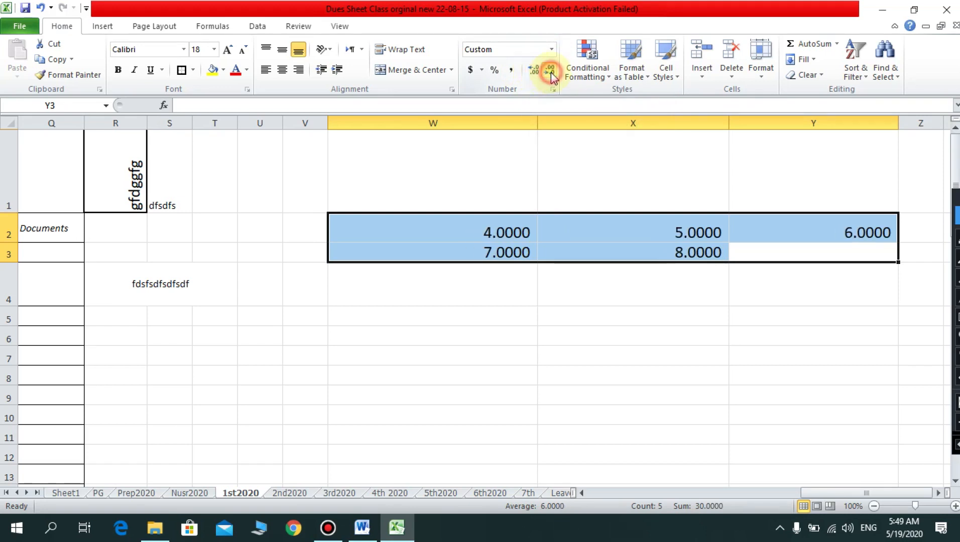
pyautogui.click(550, 74)
pyautogui.click(551, 75)
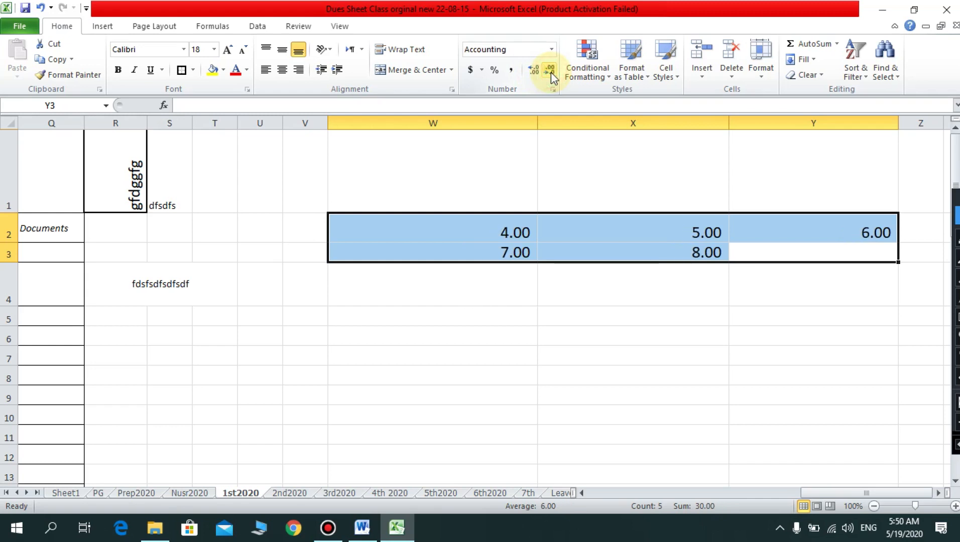
# Add three more decimal places to cells W2:Y3, then cut them back to one decimal place
pyautogui.click(536, 74)
pyautogui.click(536, 74)
pyautogui.click(536, 74)
pyautogui.click(548, 74)
pyautogui.click(548, 74)
pyautogui.click(550, 75)
pyautogui.click(551, 75)
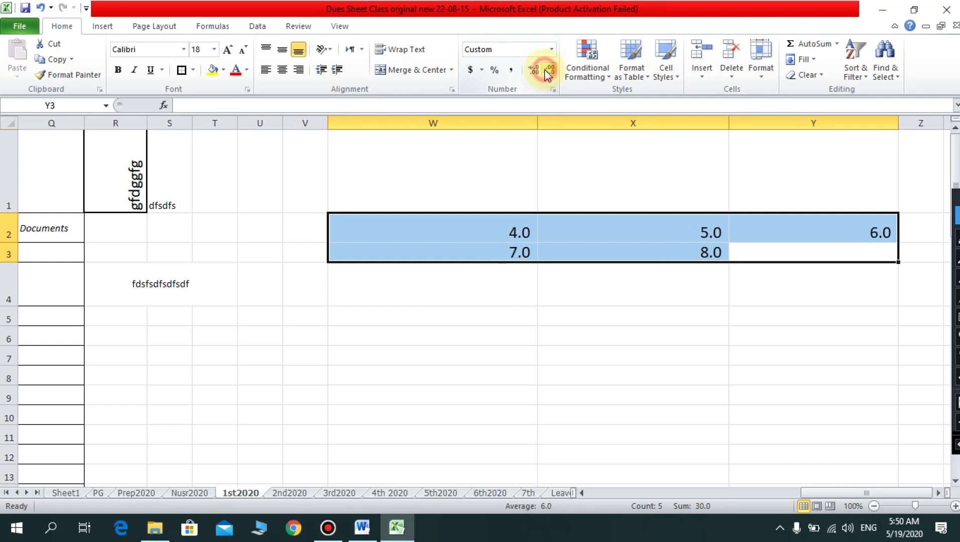
# Examine the Conditional Formatting options for cells W2:Y3, including highlight rules, top/bottom rules, data bars, color scales and icon sets
pyautogui.click(611, 81)
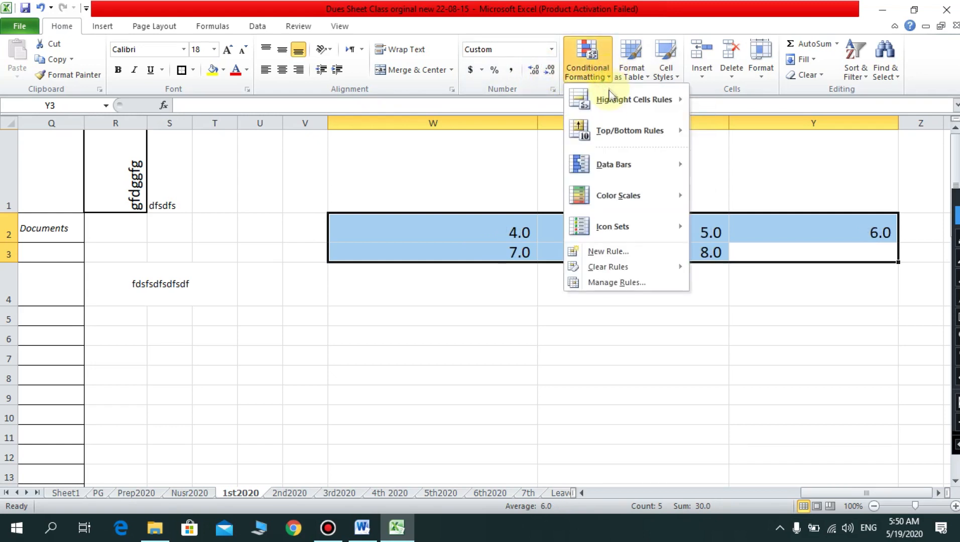
pyautogui.moveTo(635, 104)
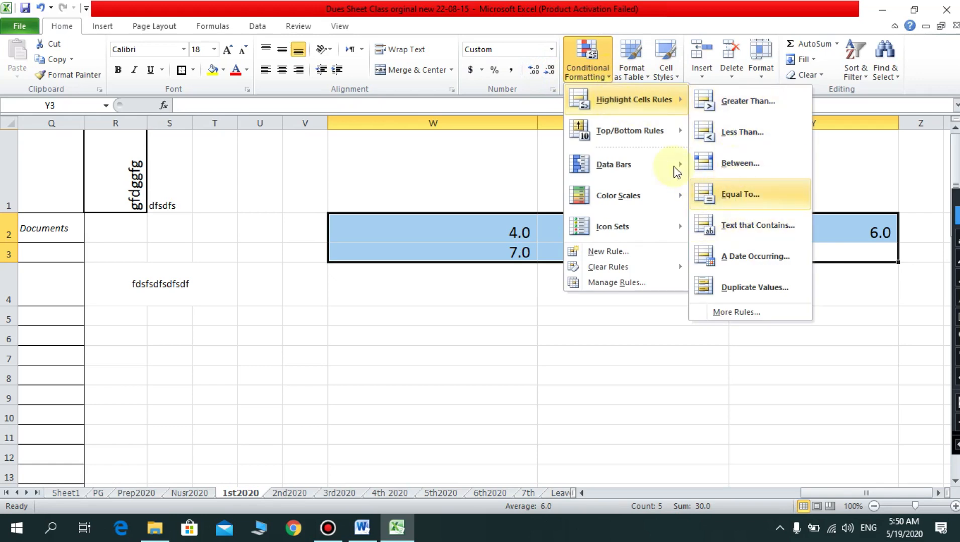
pyautogui.moveTo(646, 138)
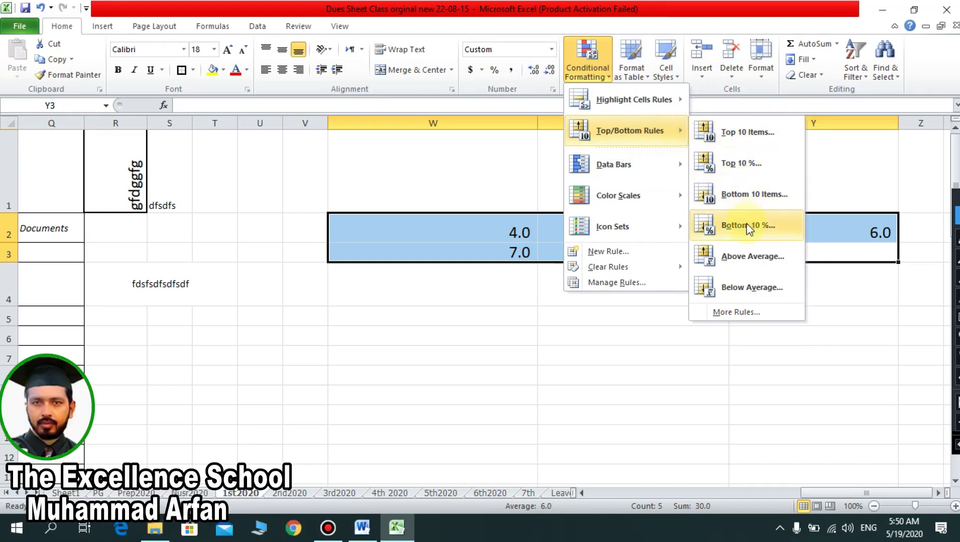
pyautogui.moveTo(646, 172)
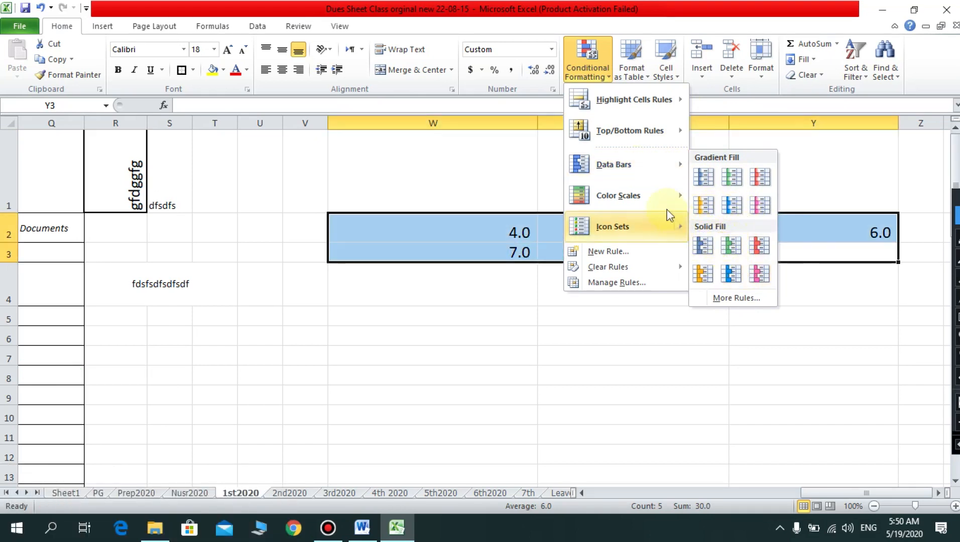
pyautogui.moveTo(643, 195)
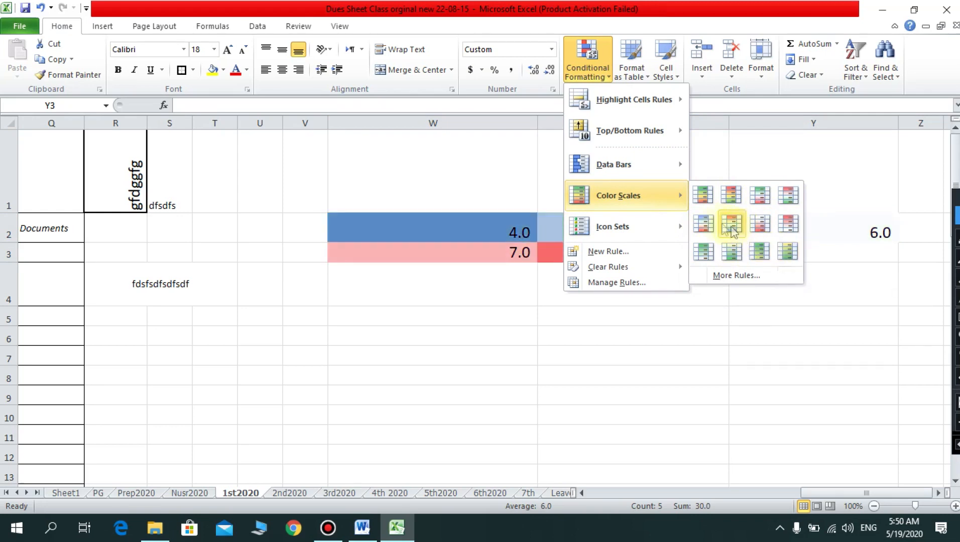
pyautogui.moveTo(653, 233)
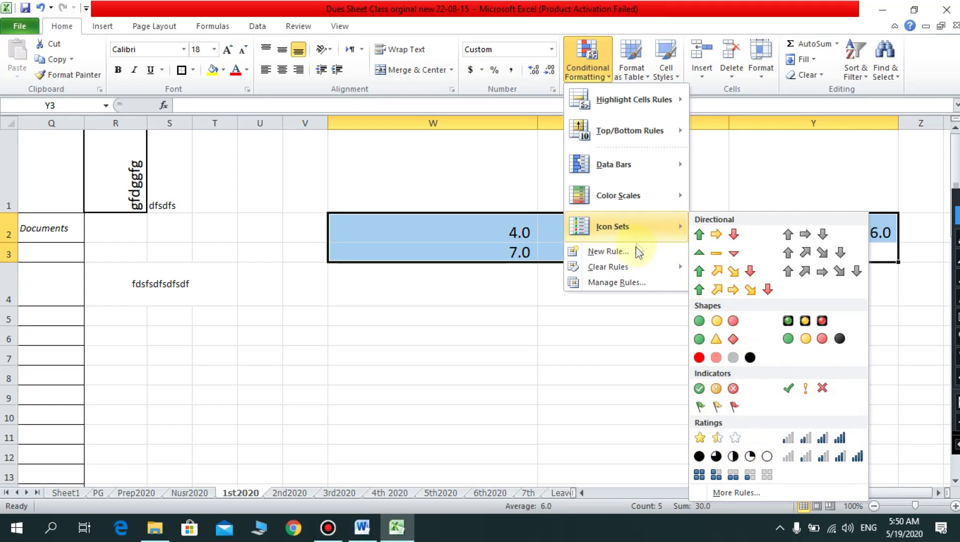
pyautogui.moveTo(634, 270)
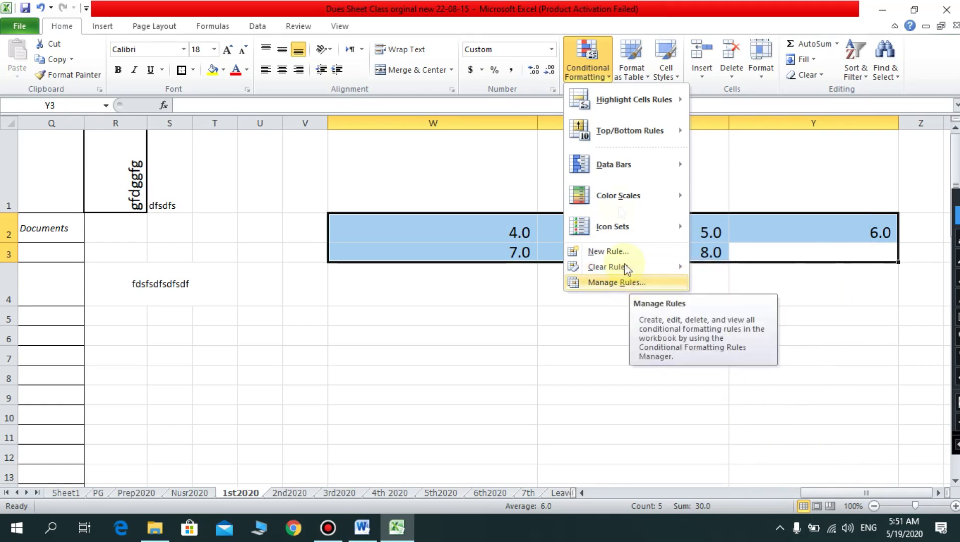
# Format cells W2:Y3 as a table with the red gridded Light style, without existing headers, and undo it
pyautogui.click(645, 81)
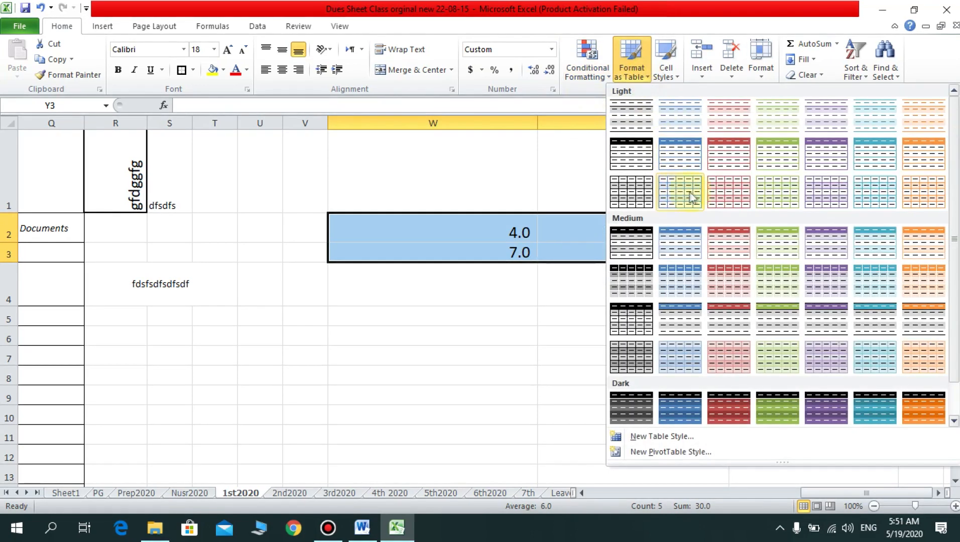
pyautogui.click(721, 191)
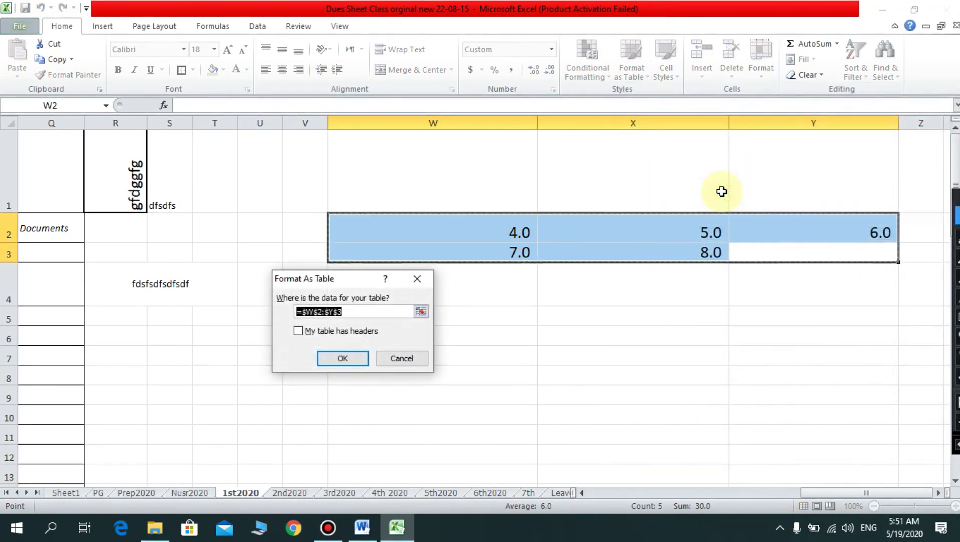
pyautogui.click(356, 358)
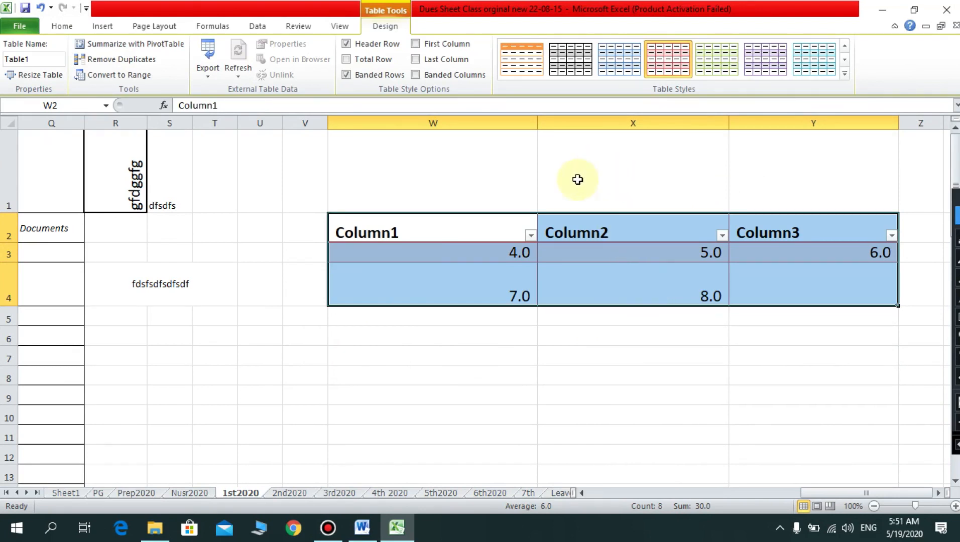
pyautogui.click(70, 29)
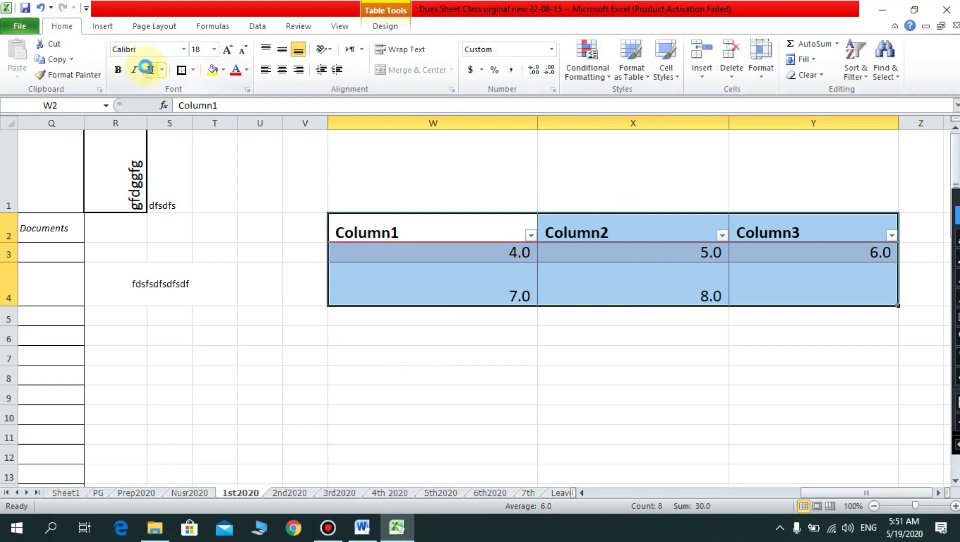
pyautogui.hotkey('ctrl', 'z')
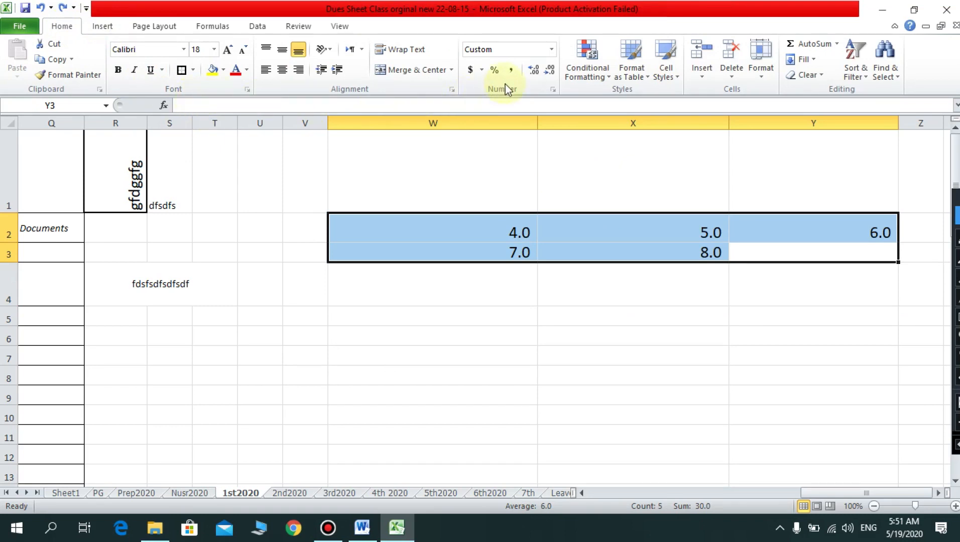
# Examine the table styles and the cell styles for cells W2:Y3, and the cell styles for R1:S1
pyautogui.click(644, 83)
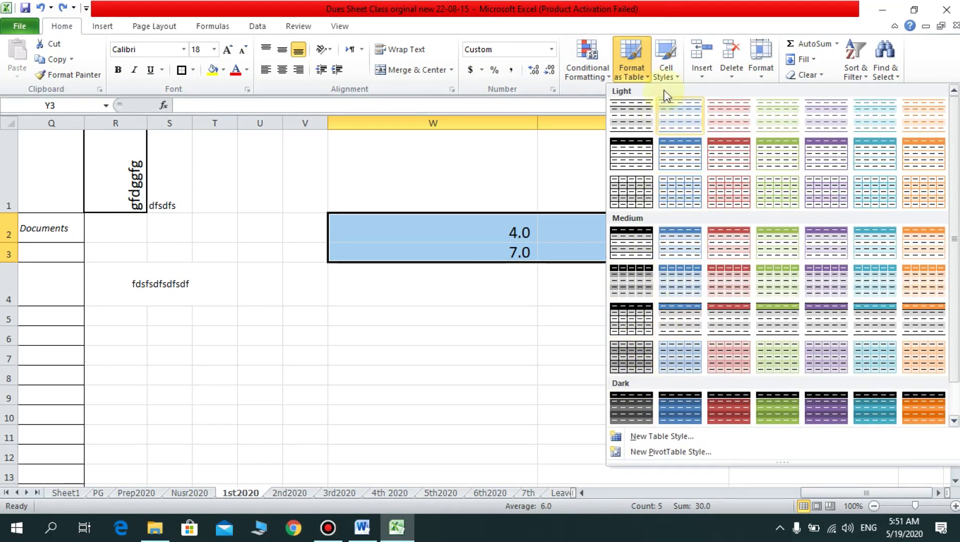
pyautogui.click(665, 72)
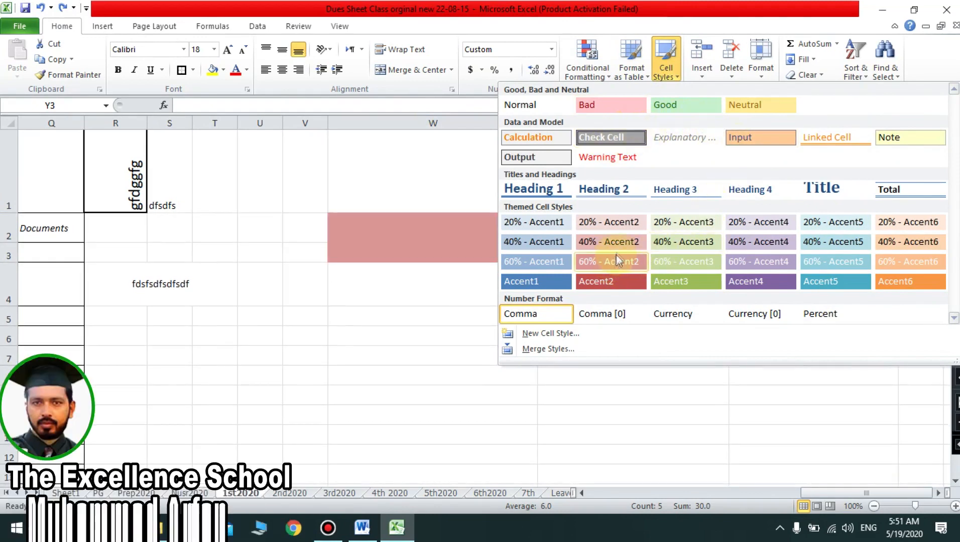
pyautogui.click(112, 163)
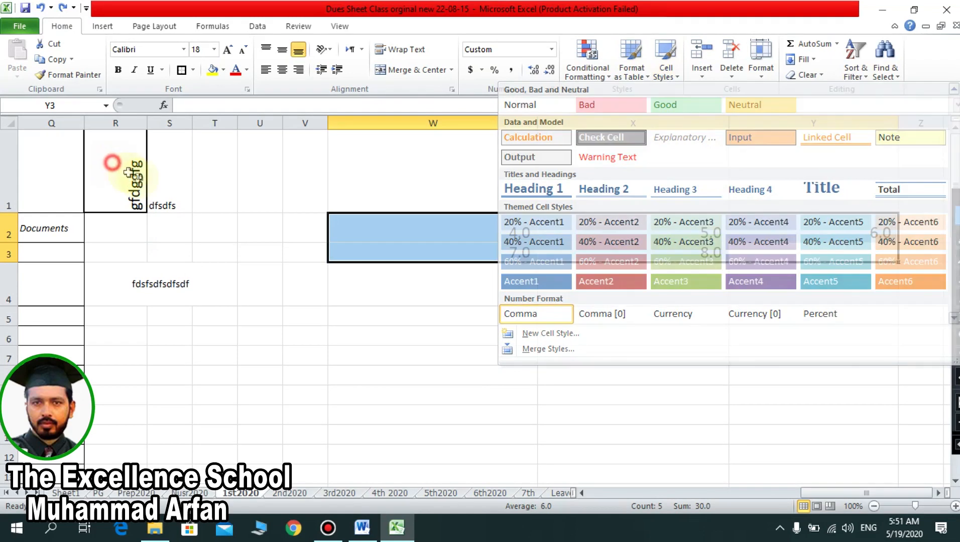
pyautogui.moveTo(117, 161); pyautogui.dragTo(156, 171)
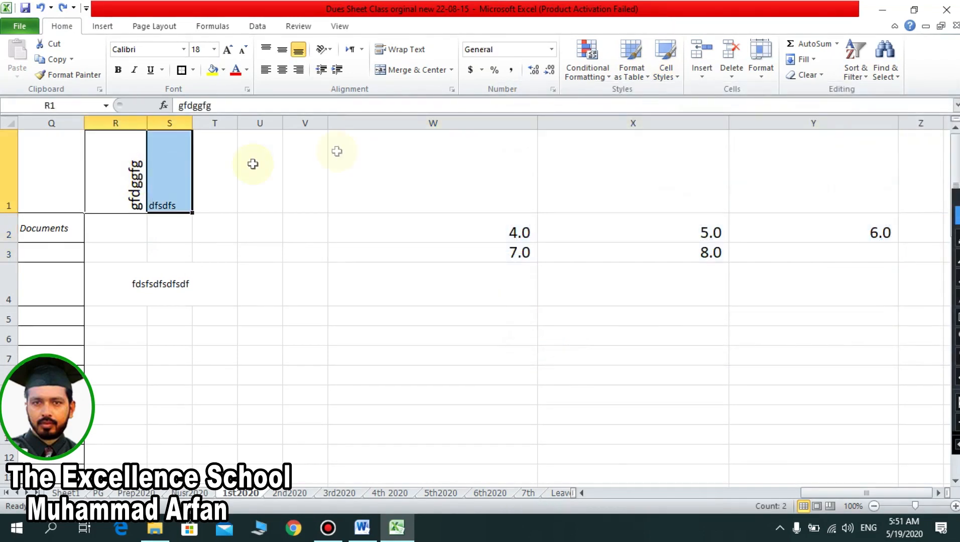
pyautogui.click(669, 76)
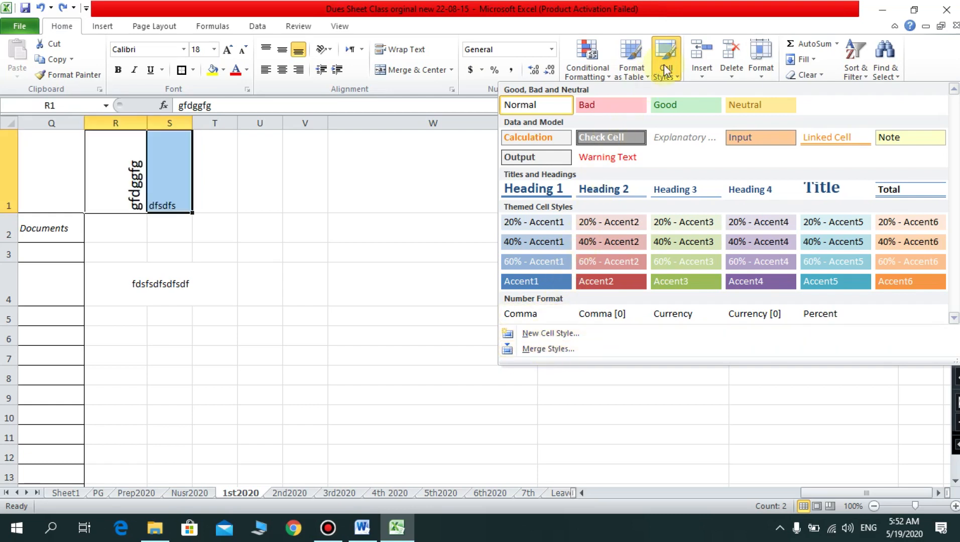
# Insert a cell at U1, shifting the existing cells down
pyautogui.click(696, 76)
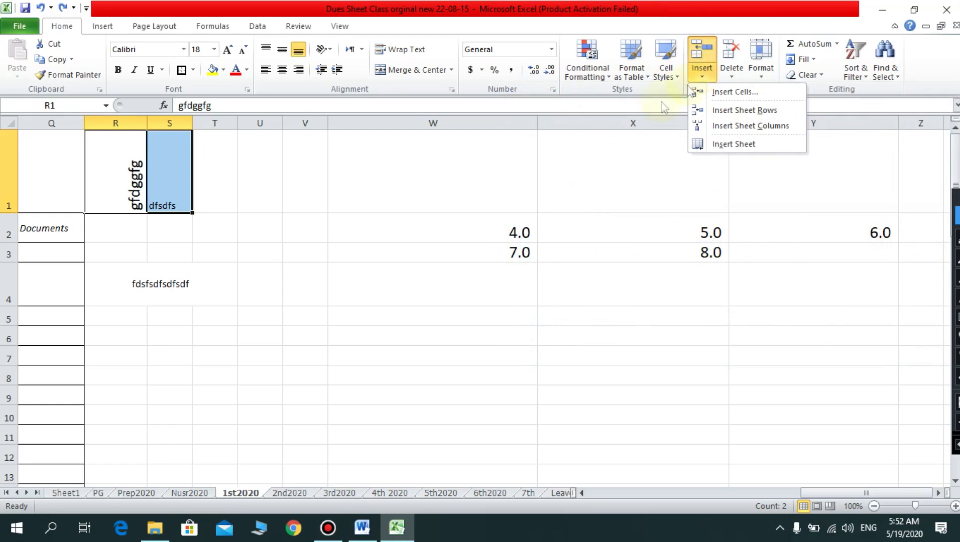
pyautogui.click(582, 188)
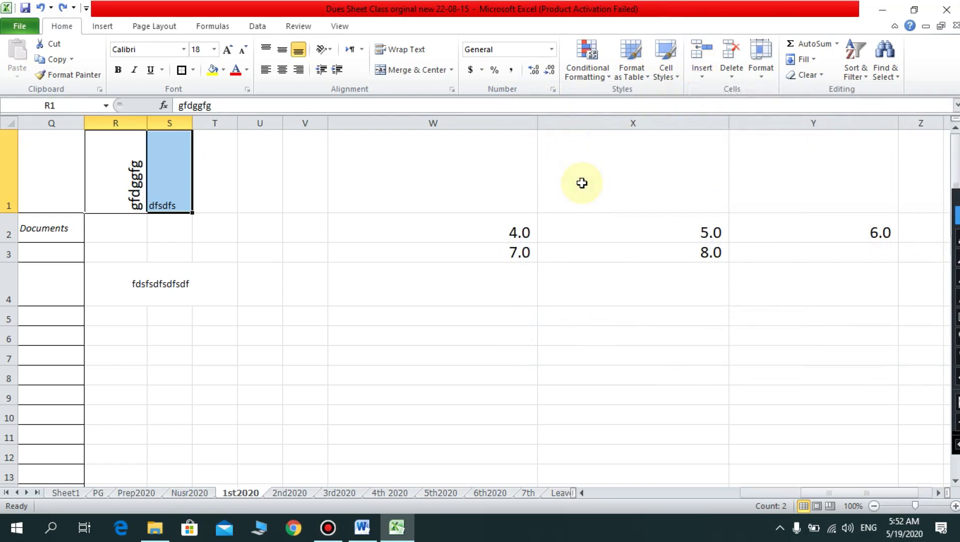
pyautogui.keyDown('ctrl'); pyautogui.scroll(-2, 582, 183); pyautogui.keyUp('ctrl')
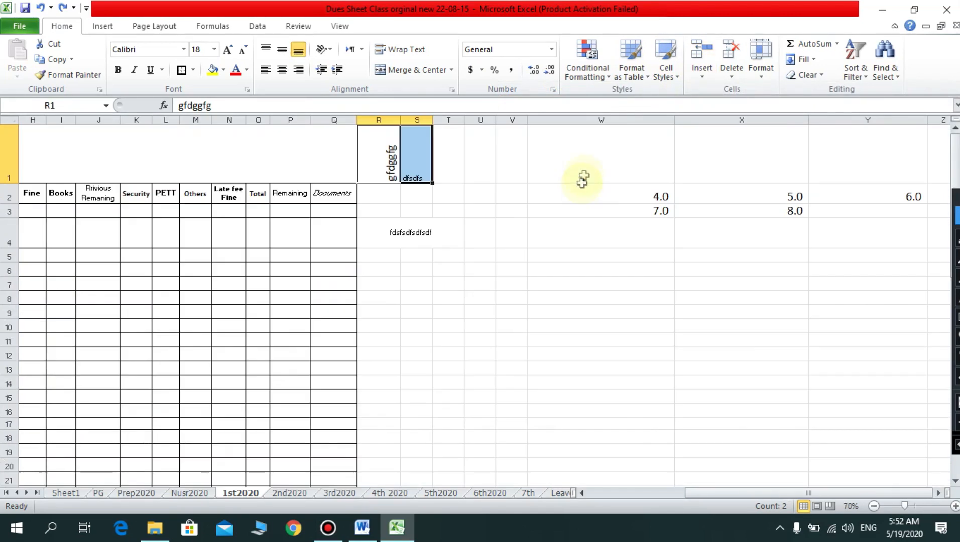
pyautogui.click(482, 156)
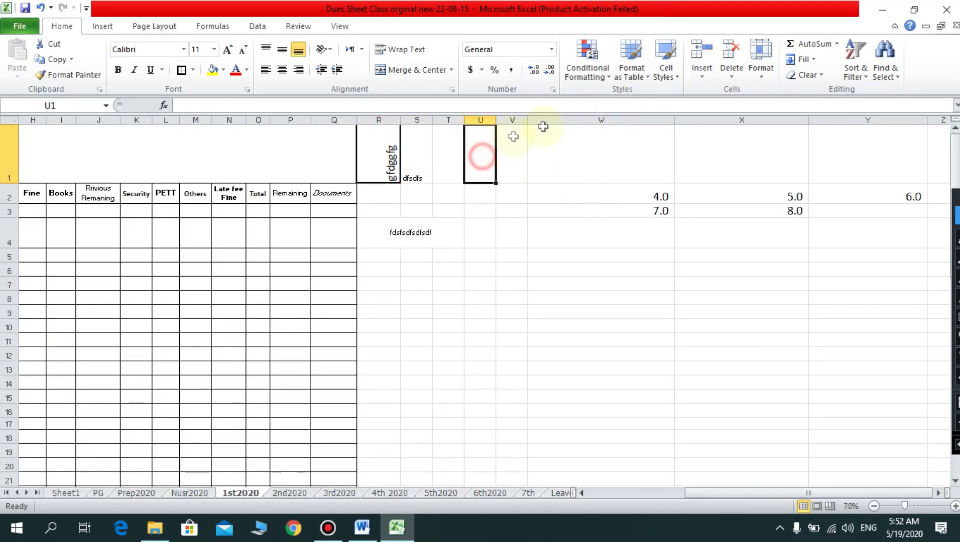
pyautogui.click(699, 78)
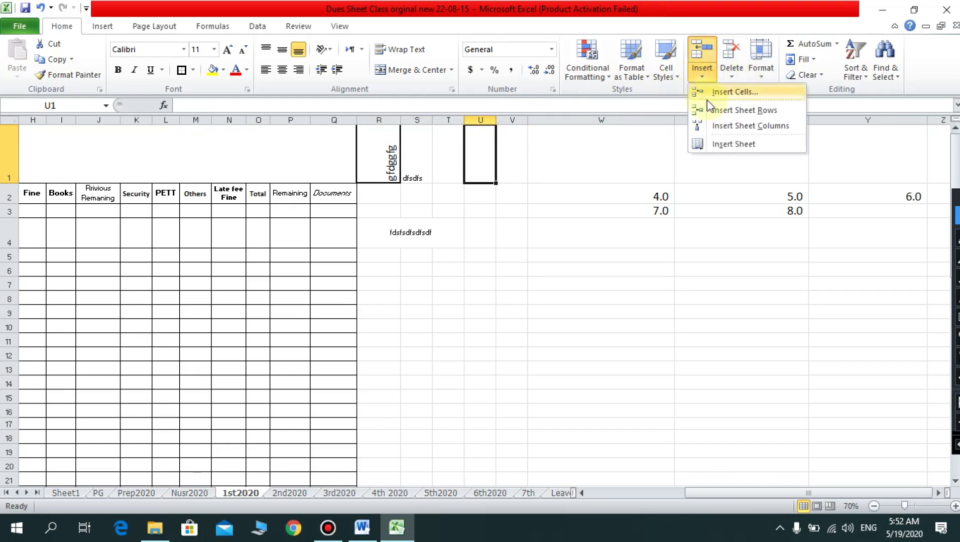
pyautogui.click(728, 92)
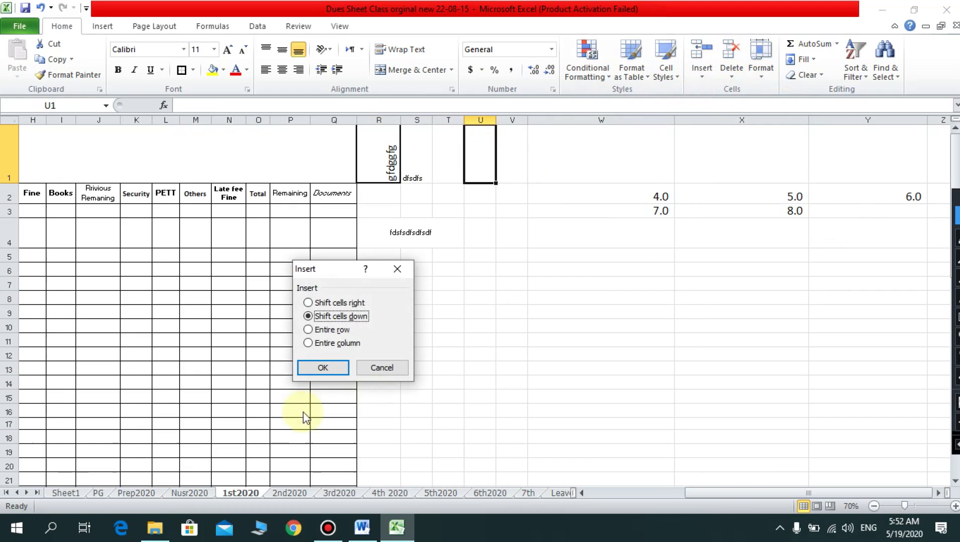
pyautogui.click(313, 368)
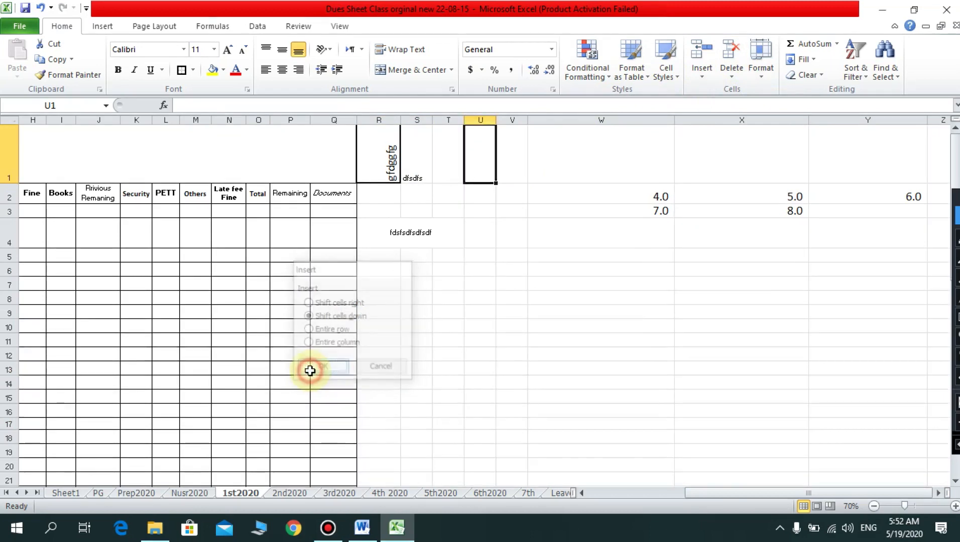
pyautogui.scroll(-1, 488, 223)
pyautogui.scroll(1, 491, 217)
# Insert an entire row above row 1 from cell W1 and undo it
pyautogui.click(583, 161)
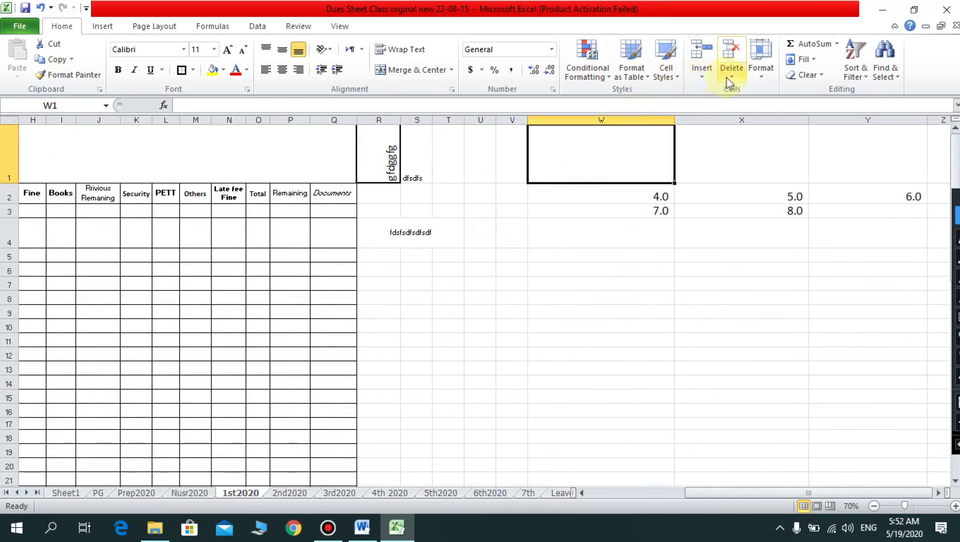
pyautogui.click(695, 81)
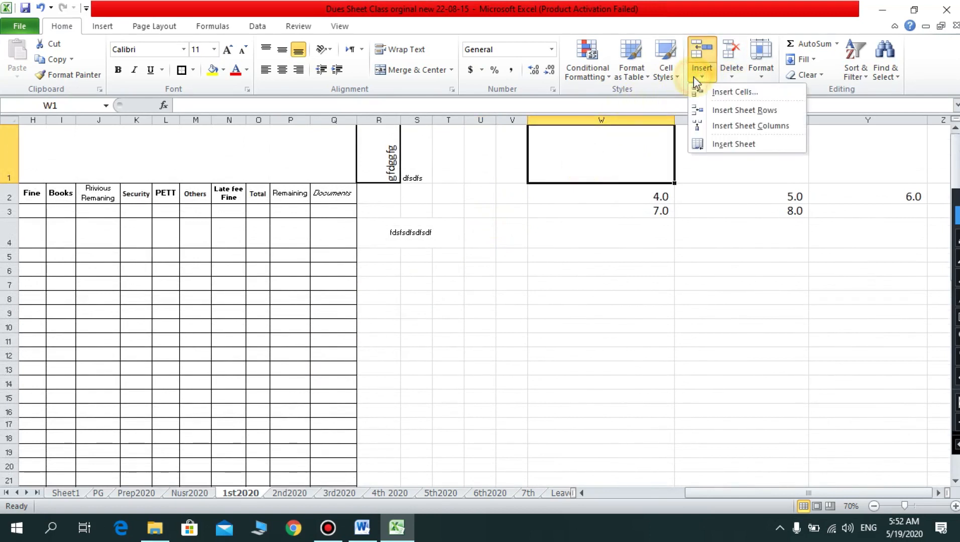
pyautogui.click(727, 94)
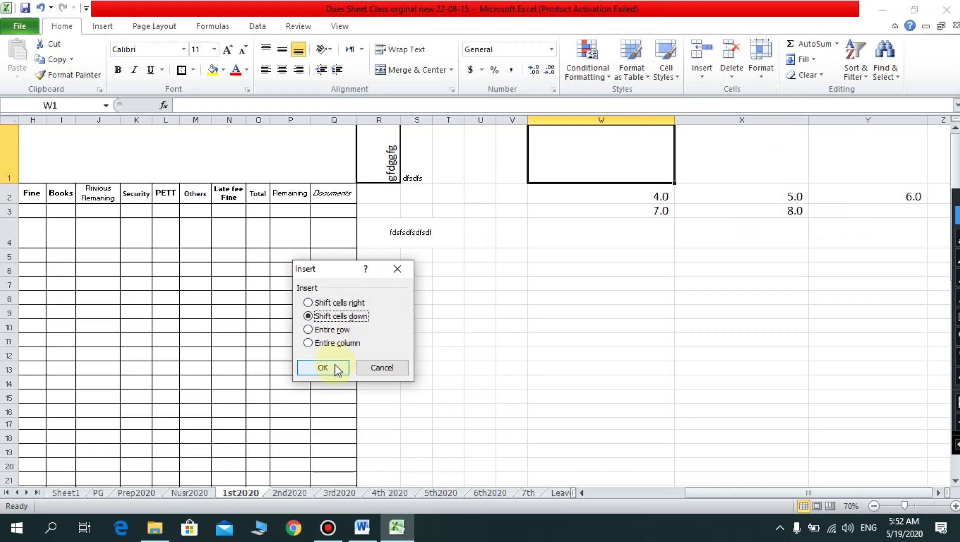
pyautogui.click(336, 330)
pyautogui.click(326, 367)
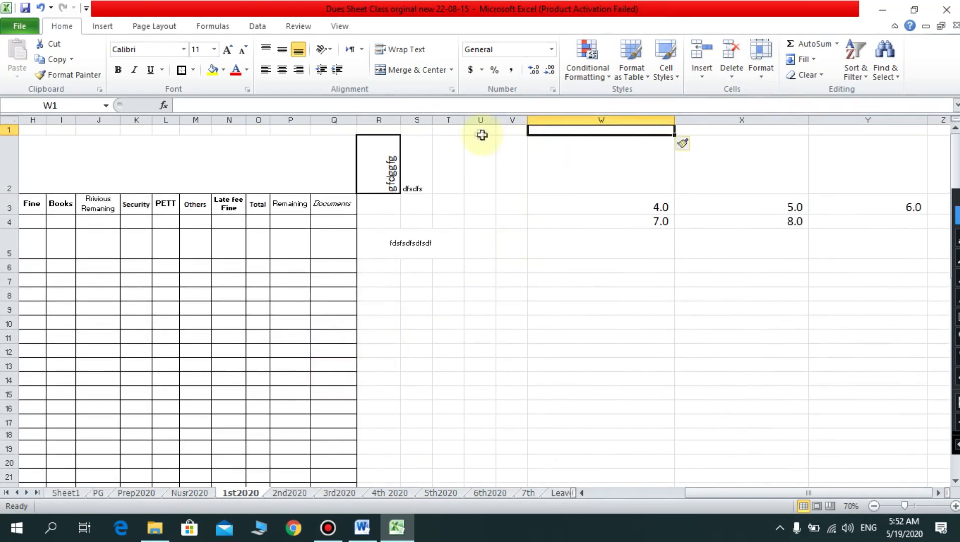
pyautogui.hotkey('ctrl', 'z')
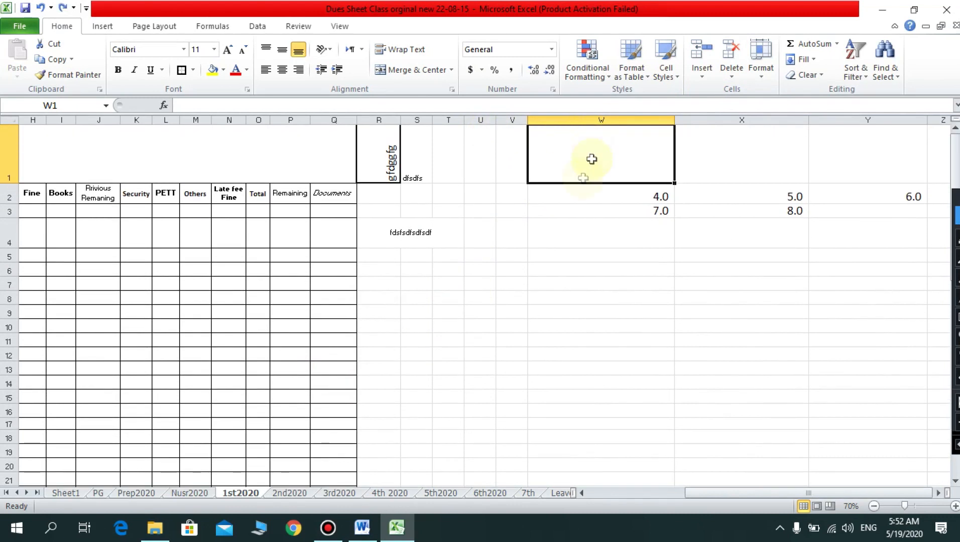
# Insert an entire column to the left of column U from cell U1, using the Insert Cells options
pyautogui.press('Left')
pyautogui.press('Left')
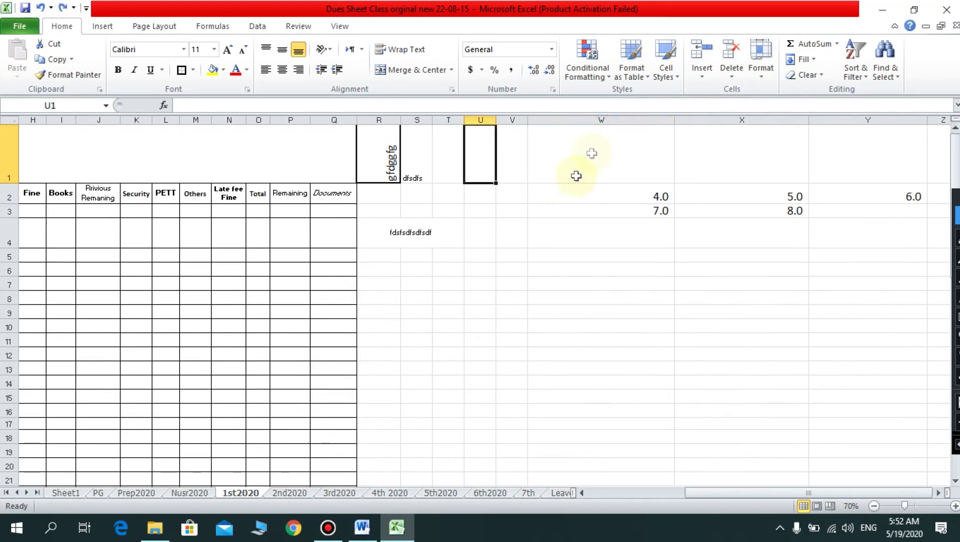
pyautogui.click(702, 81)
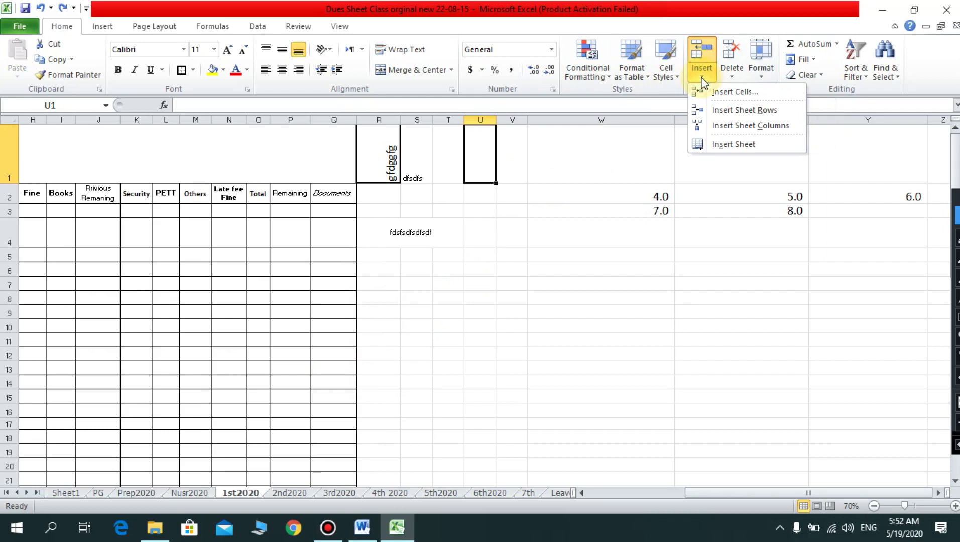
pyautogui.click(579, 149)
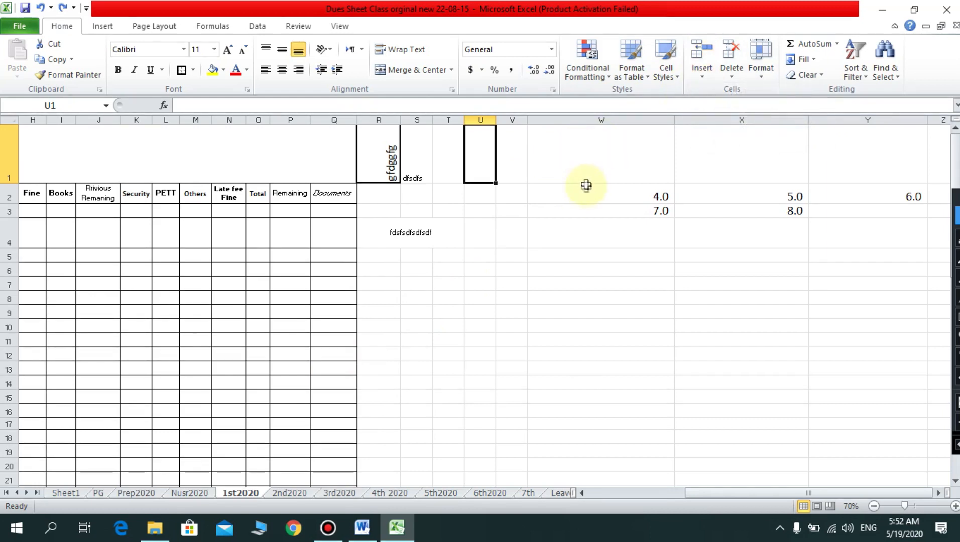
pyautogui.scroll(3, 581, 182)
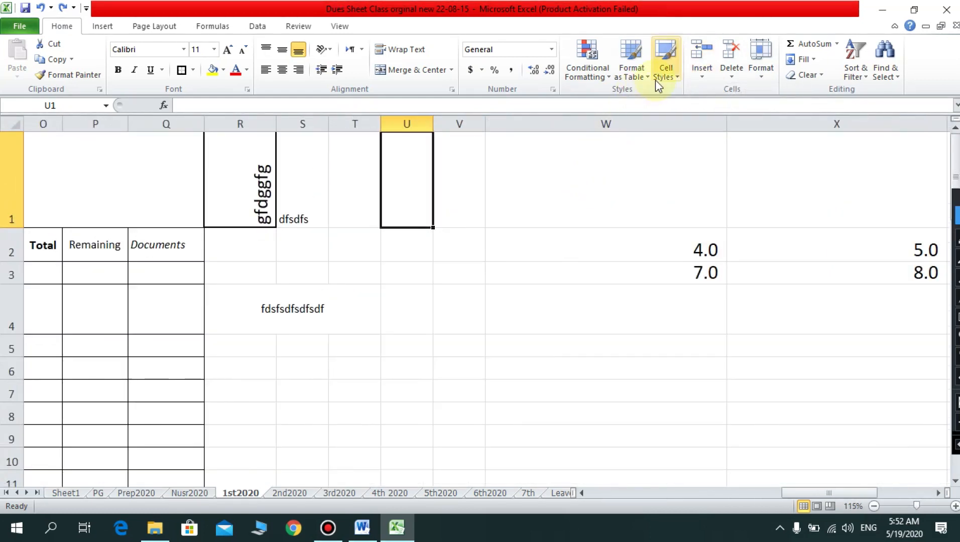
pyautogui.click(701, 72)
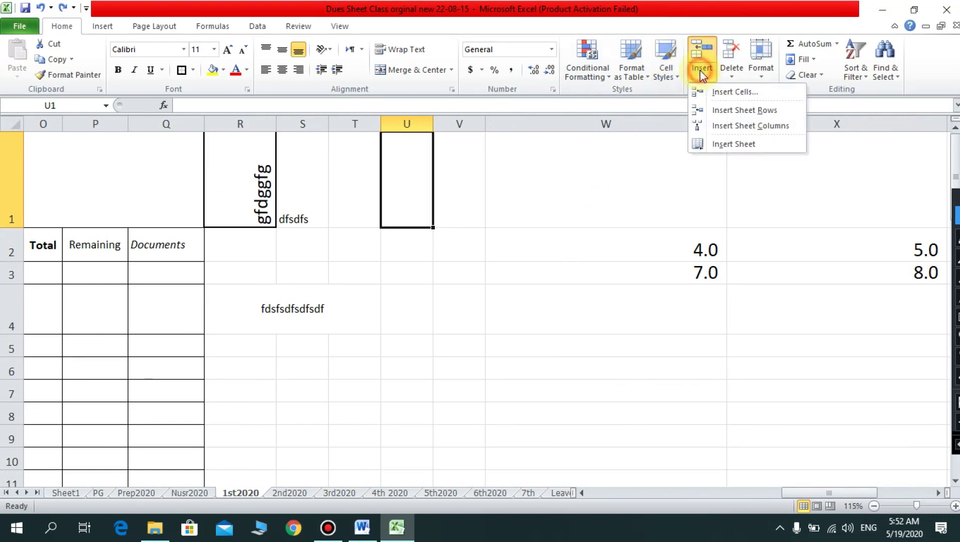
pyautogui.click(711, 95)
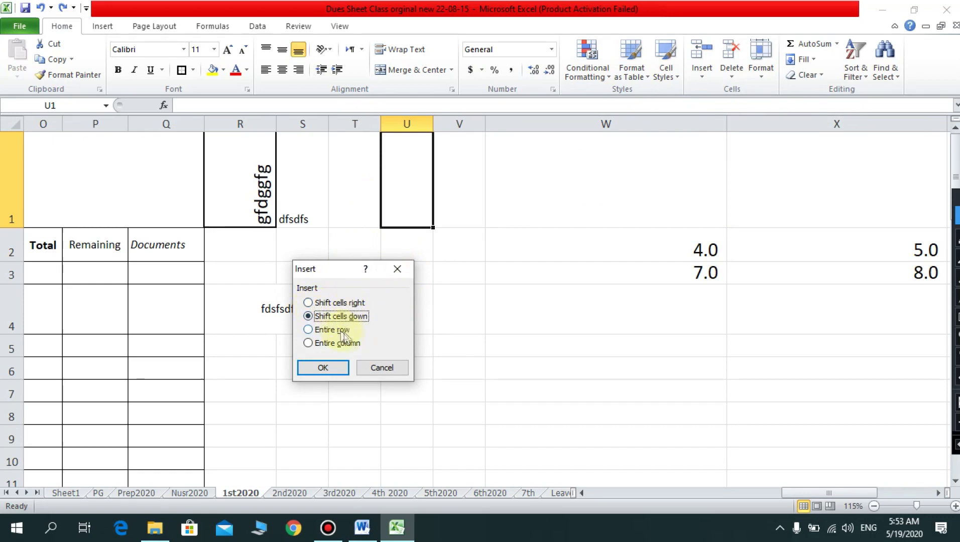
pyautogui.click(308, 343)
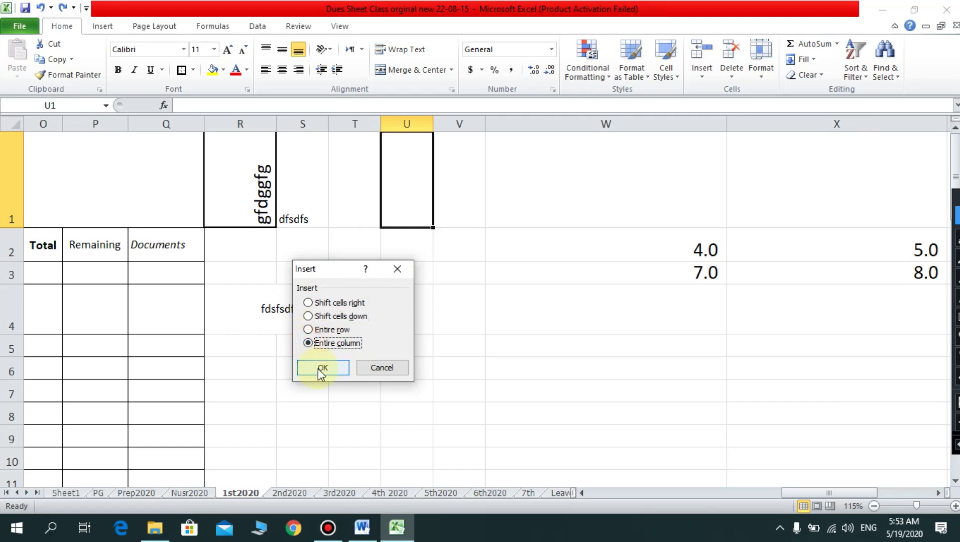
pyautogui.click(321, 368)
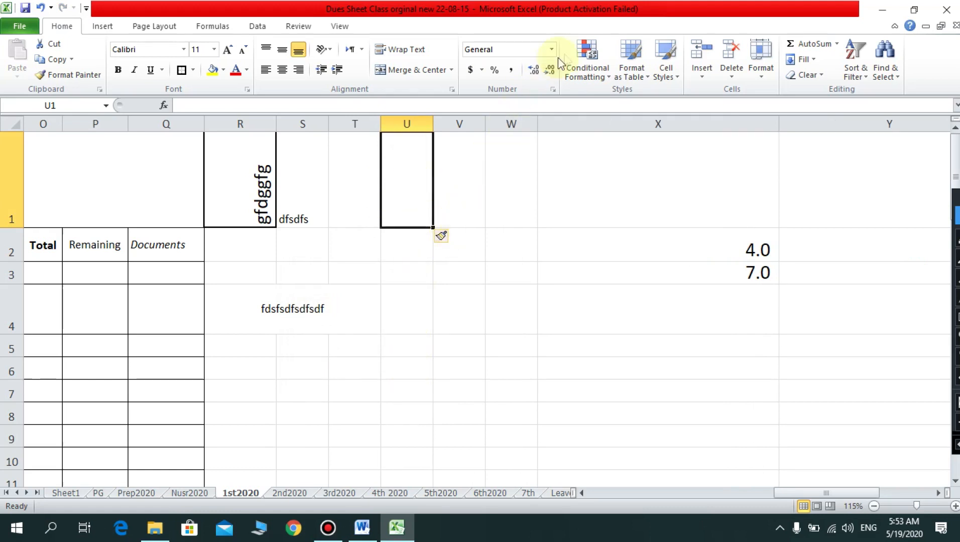
# Insert a sheet row above row 1 and a sheet column before column U, undoing each insertion
pyautogui.click(695, 74)
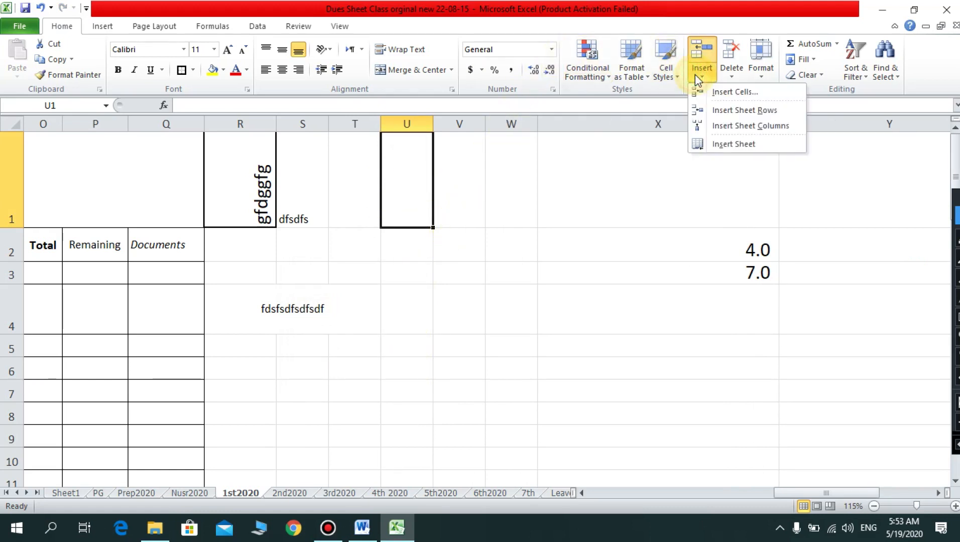
pyautogui.click(731, 110)
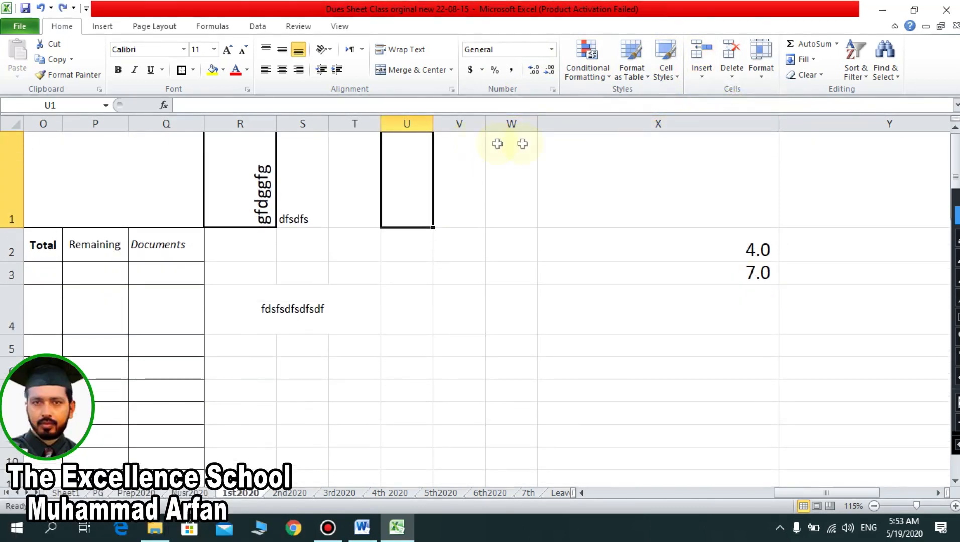
pyautogui.click(710, 78)
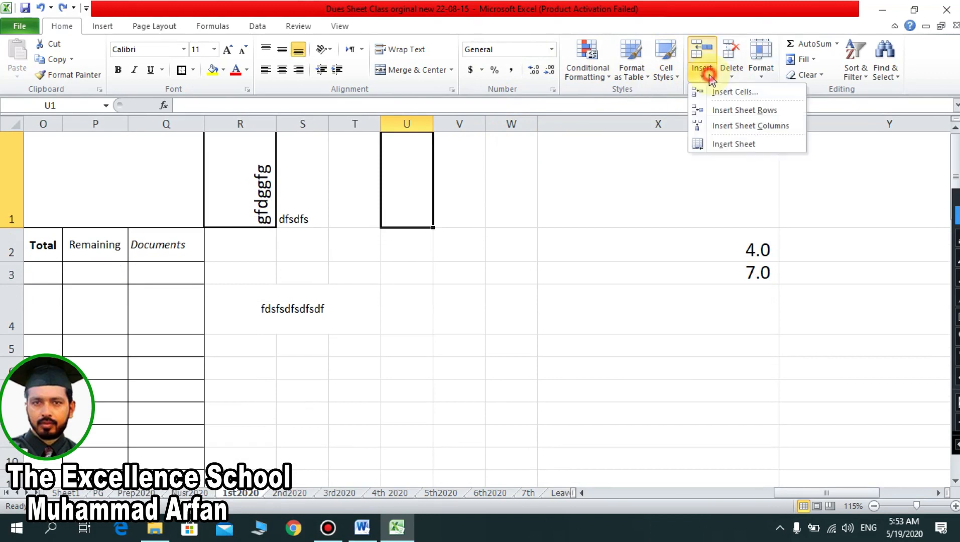
pyautogui.click(715, 129)
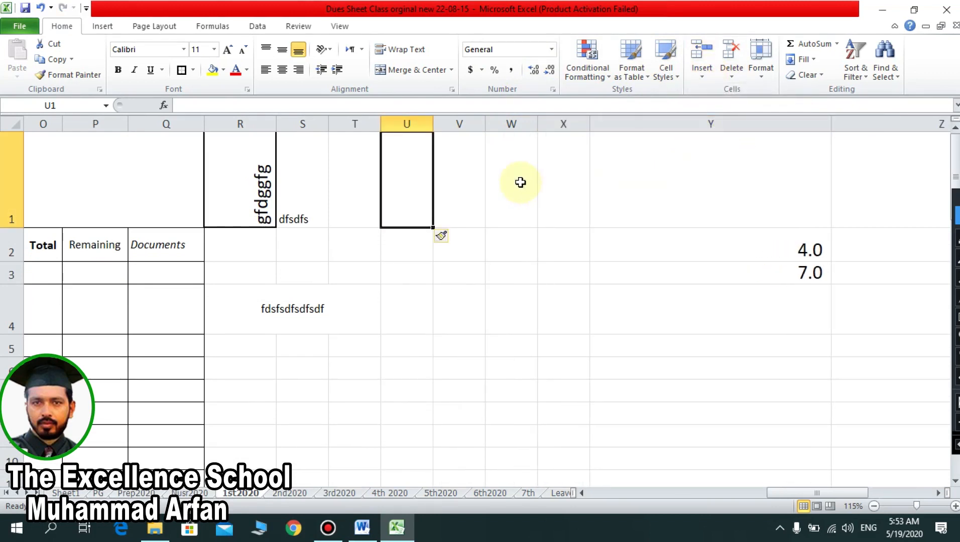
pyautogui.hotkey('ctrl', 'z')
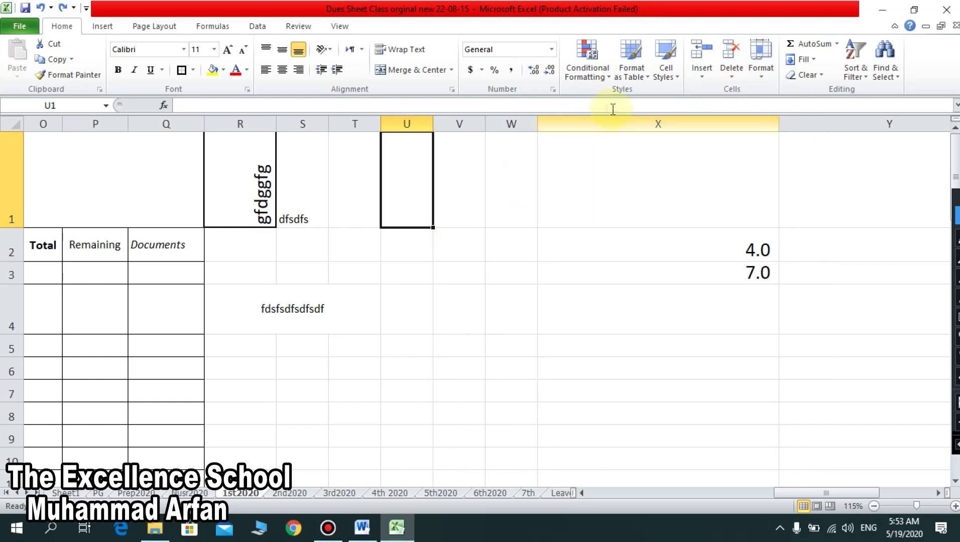
# Insert a new worksheet before 1st2020 and return to the 1st2020 sheet
pyautogui.click(708, 75)
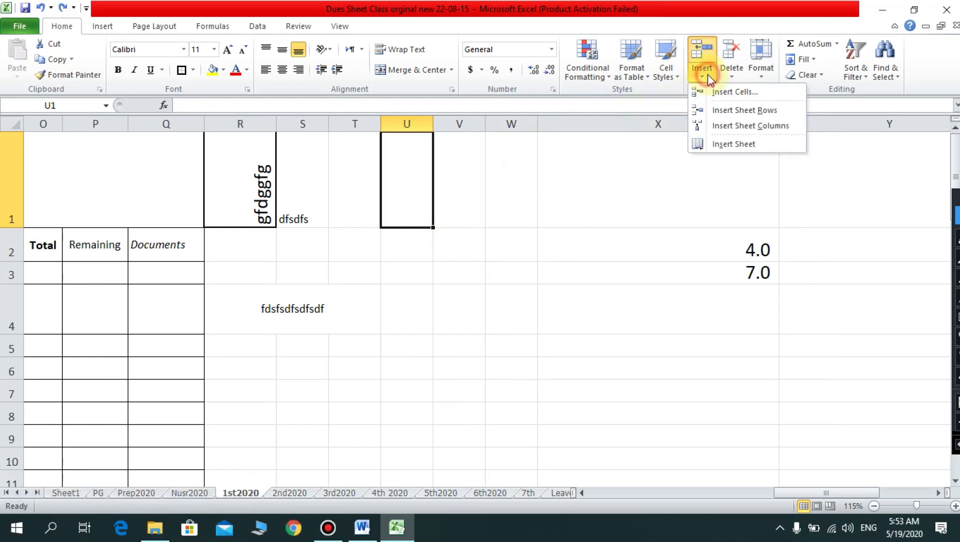
pyautogui.click(719, 151)
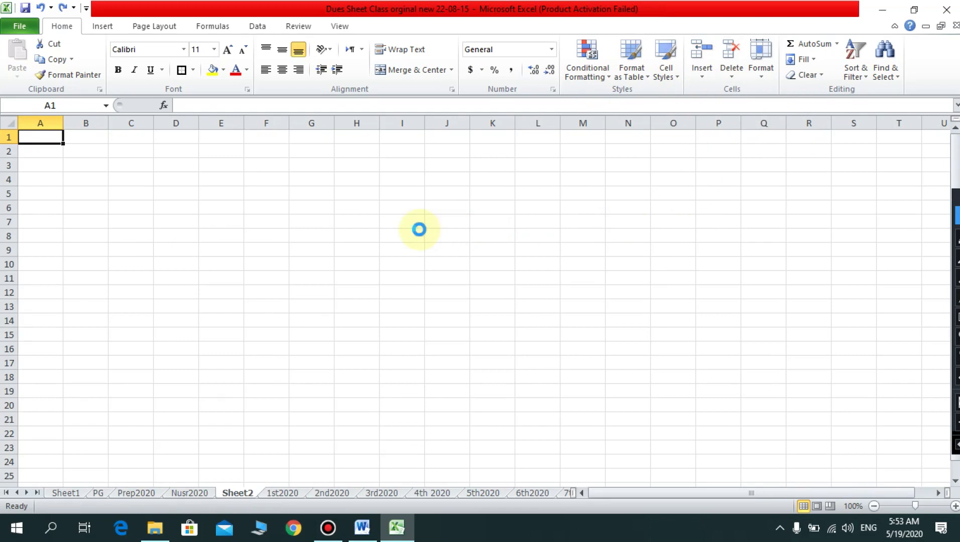
pyautogui.hotkey('ctrl', 'pagedown')
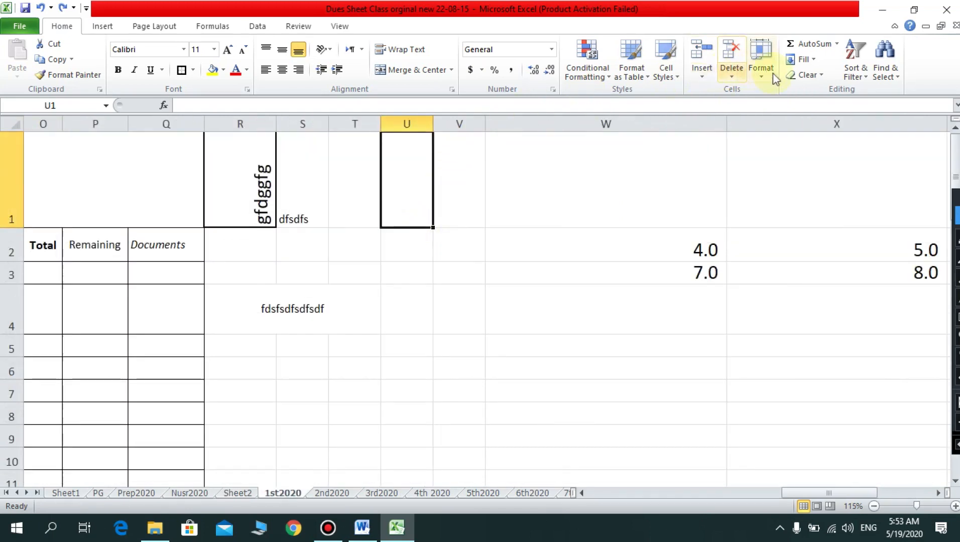
# Delete cell U1, shifting the neighbouring cells left
pyautogui.click(736, 81)
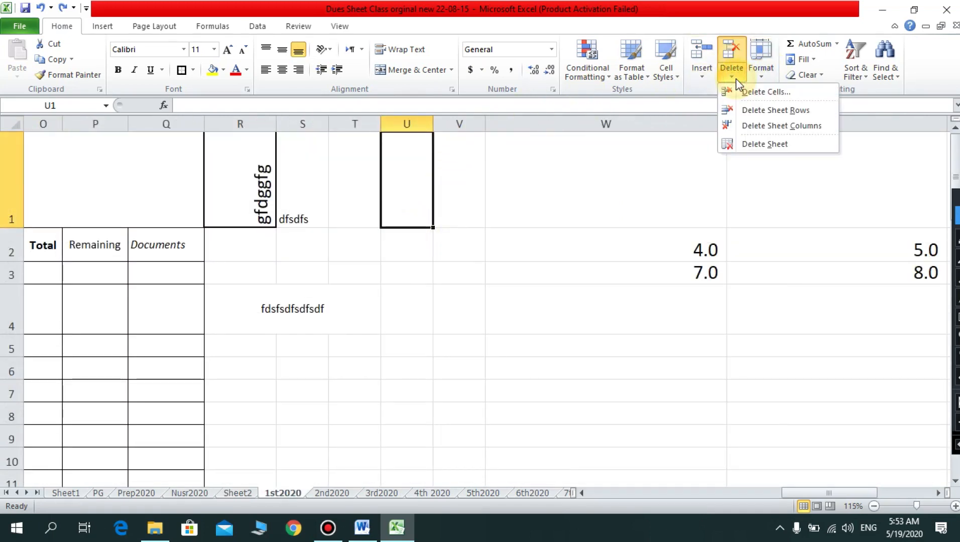
pyautogui.click(742, 91)
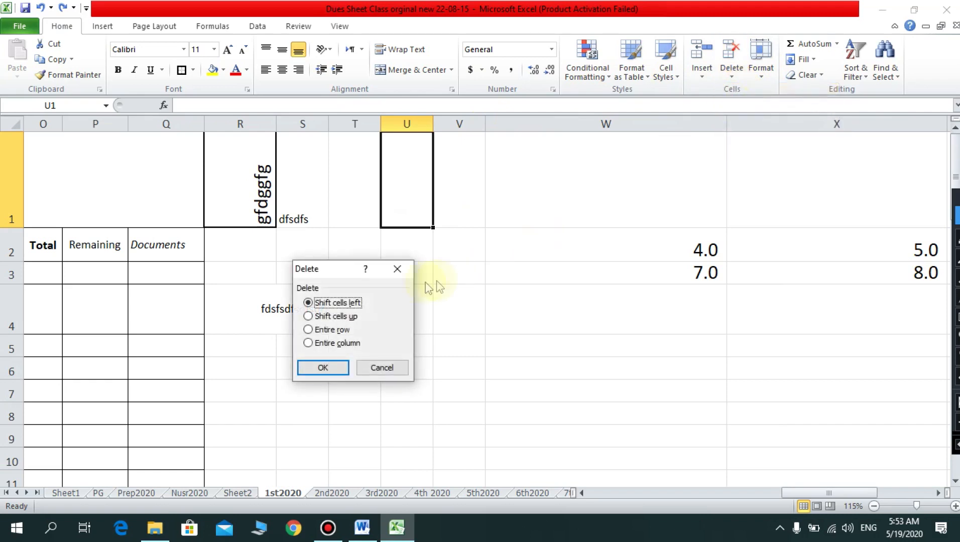
pyautogui.click(328, 368)
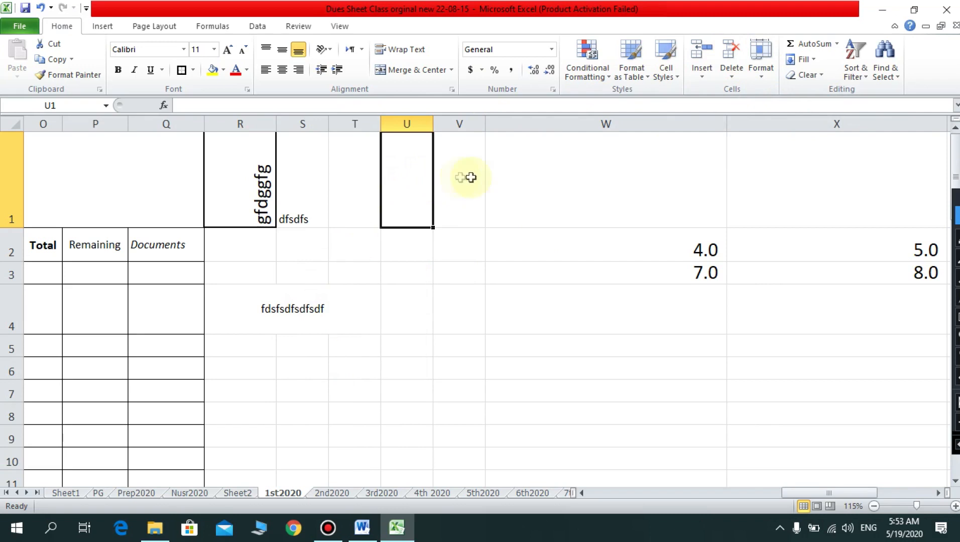
# Delete the entire sheet row 1 from cell U1 and undo the deletion
pyautogui.click(736, 80)
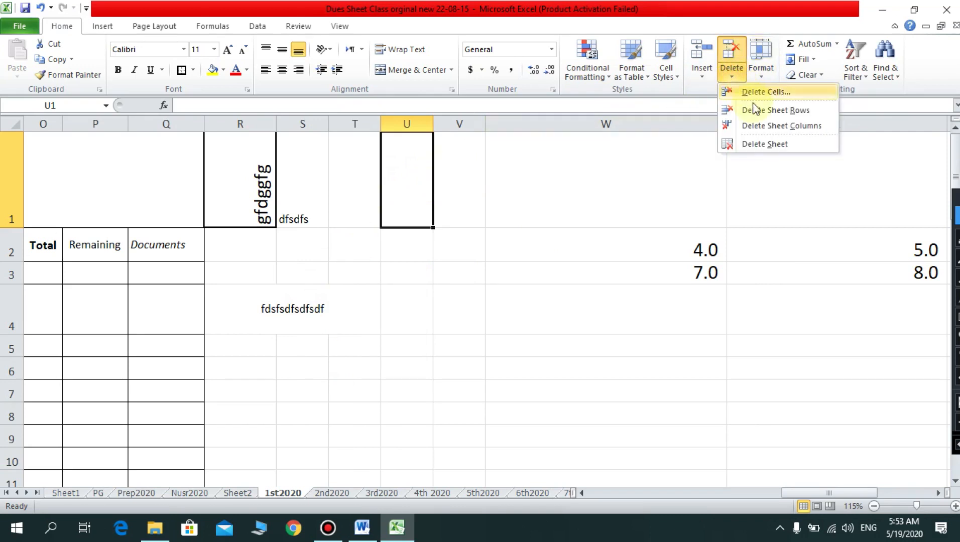
pyautogui.click(782, 111)
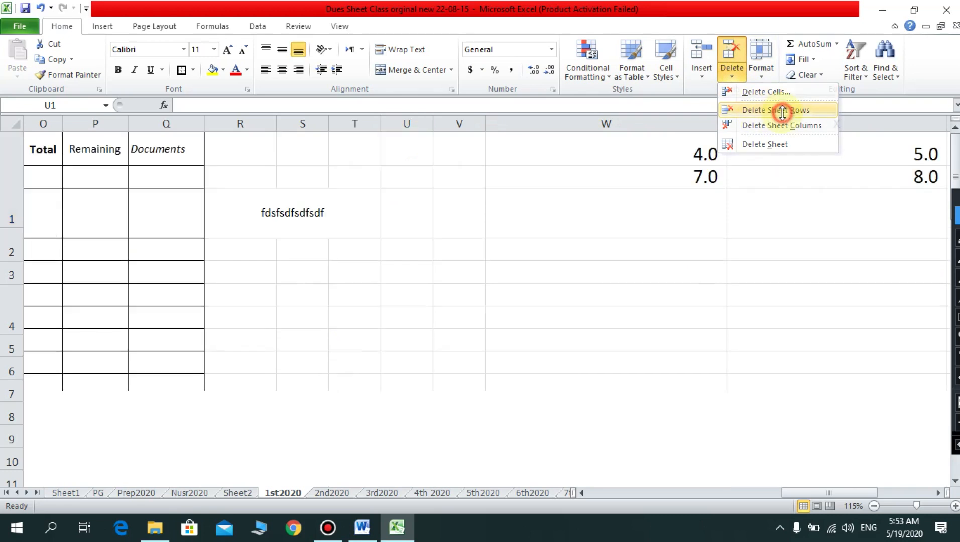
pyautogui.hotkey('ctrl', 'z')
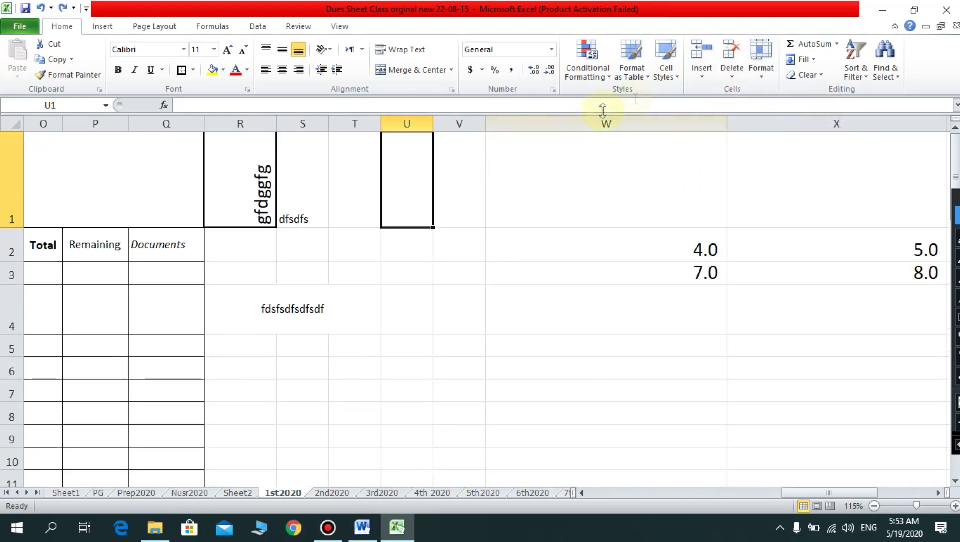
pyautogui.click(737, 77)
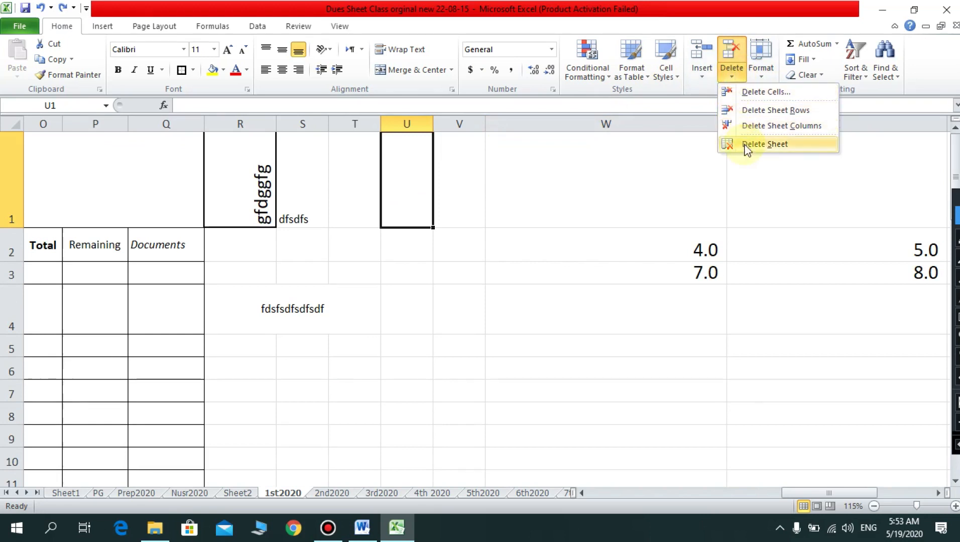
pyautogui.click(690, 150)
# Set the height of row 1 to 60
pyautogui.click(758, 80)
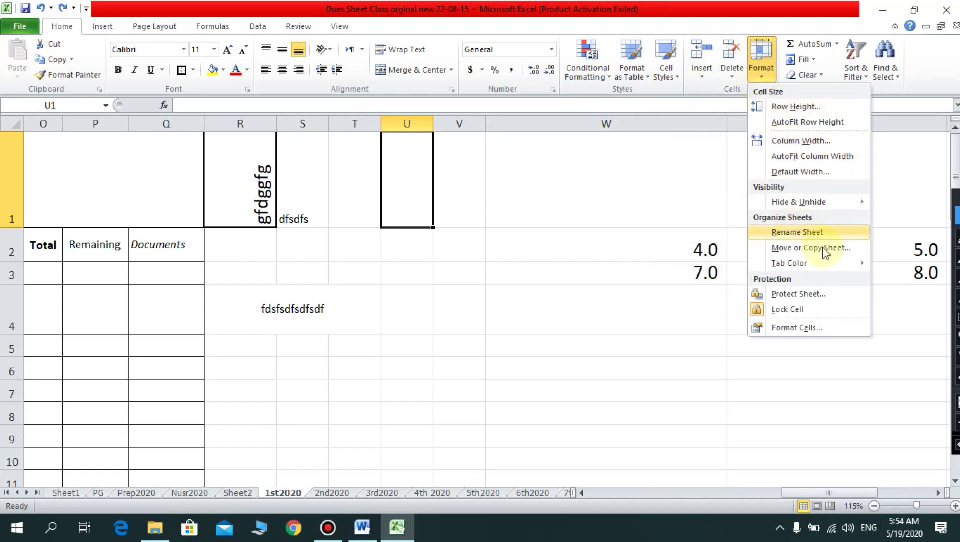
pyautogui.moveTo(826, 264)
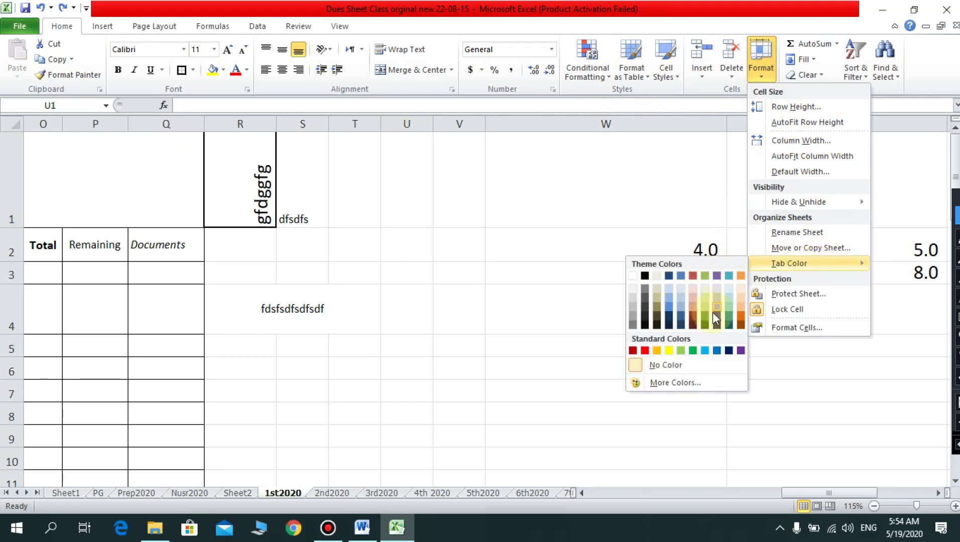
pyautogui.moveTo(812, 207)
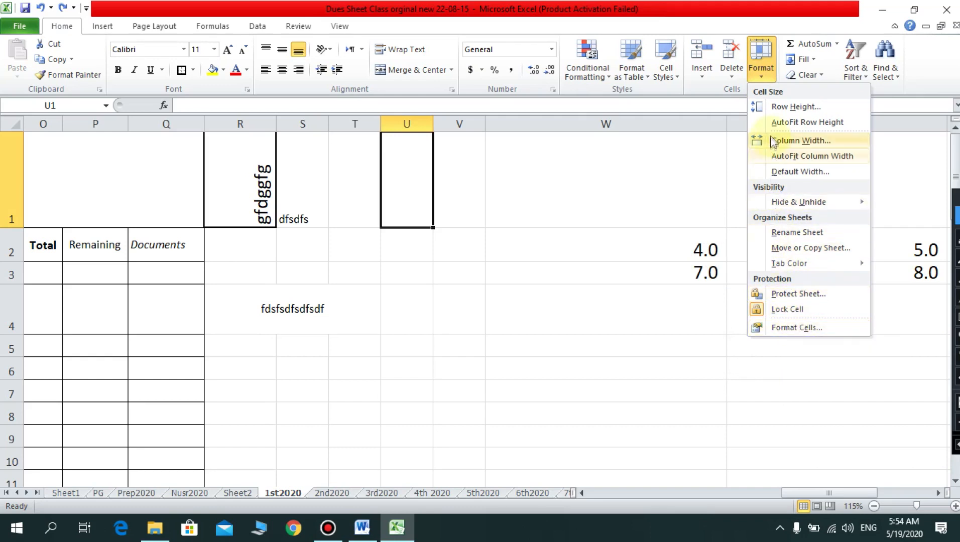
pyautogui.click(784, 106)
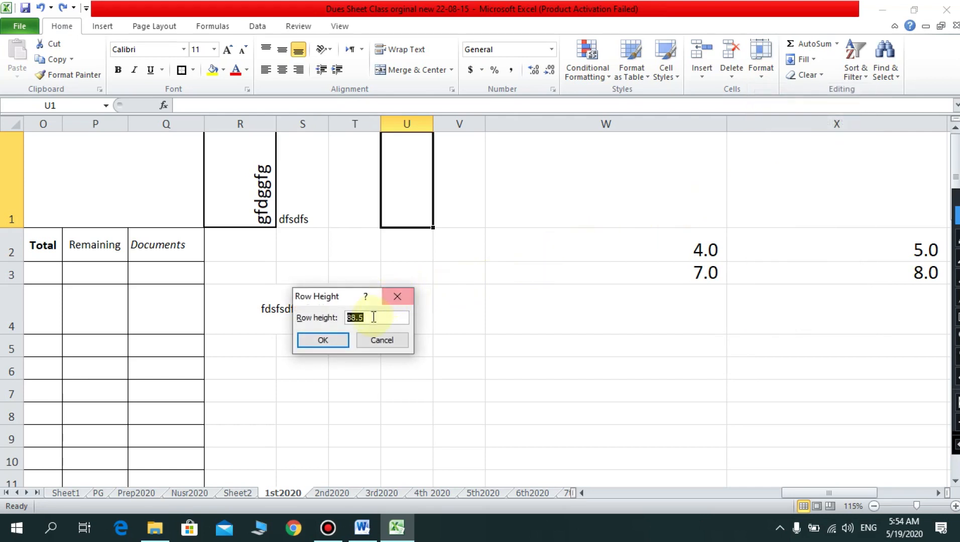
pyautogui.press('BackSpace')
pyautogui.press('BackSpace')
pyautogui.press('BackSpace')
pyautogui.press('BackSpace')
pyautogui.write('60')
pyautogui.press('Return')
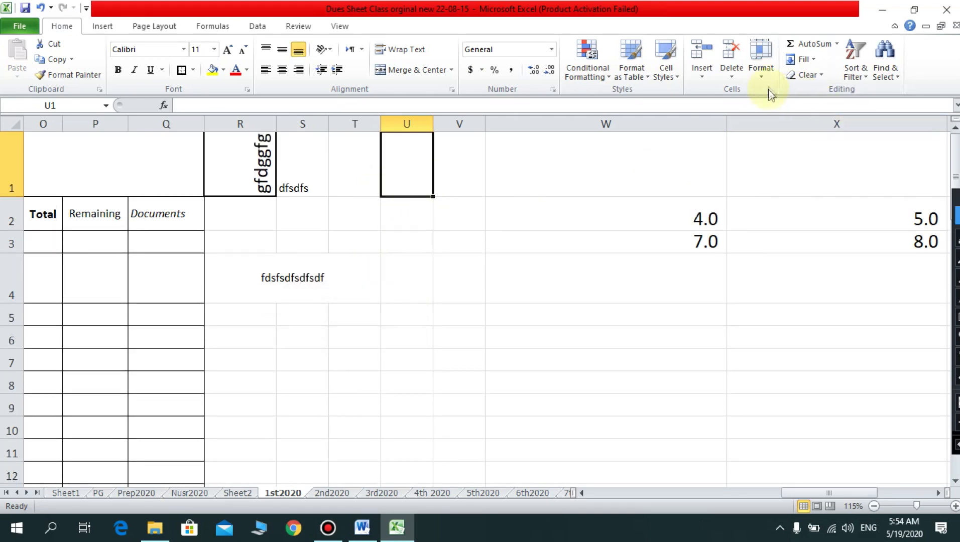
# Set the width of column U to 15
pyautogui.click(761, 76)
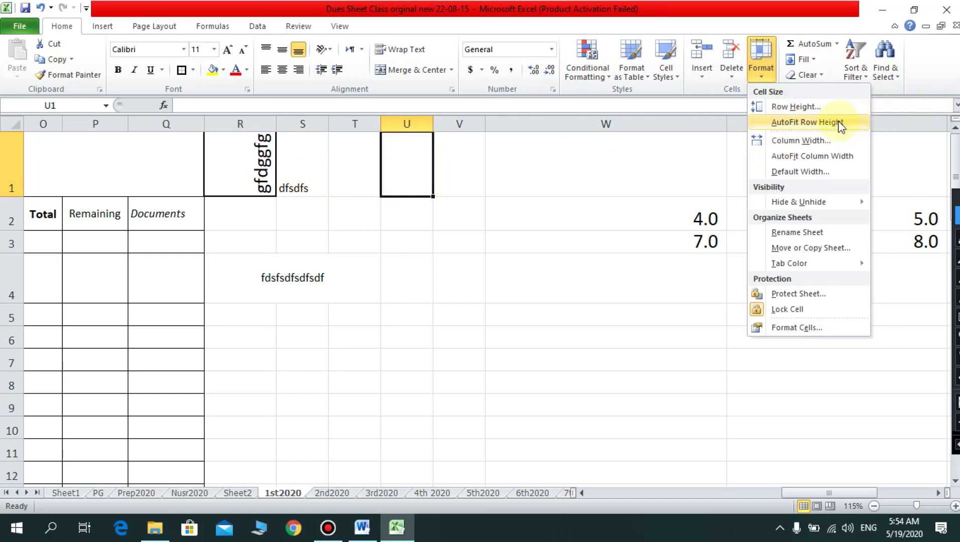
pyautogui.click(816, 142)
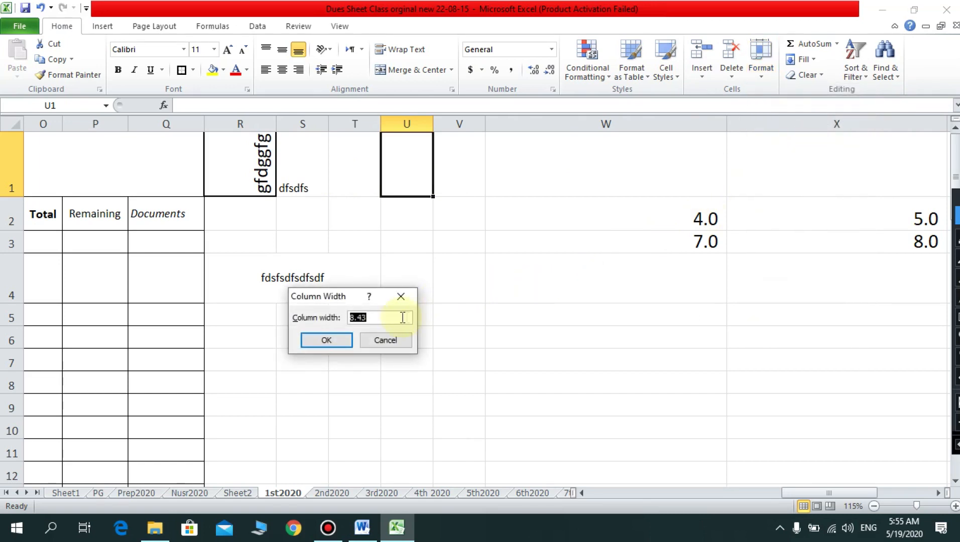
pyautogui.write('15')
pyautogui.press('Return')
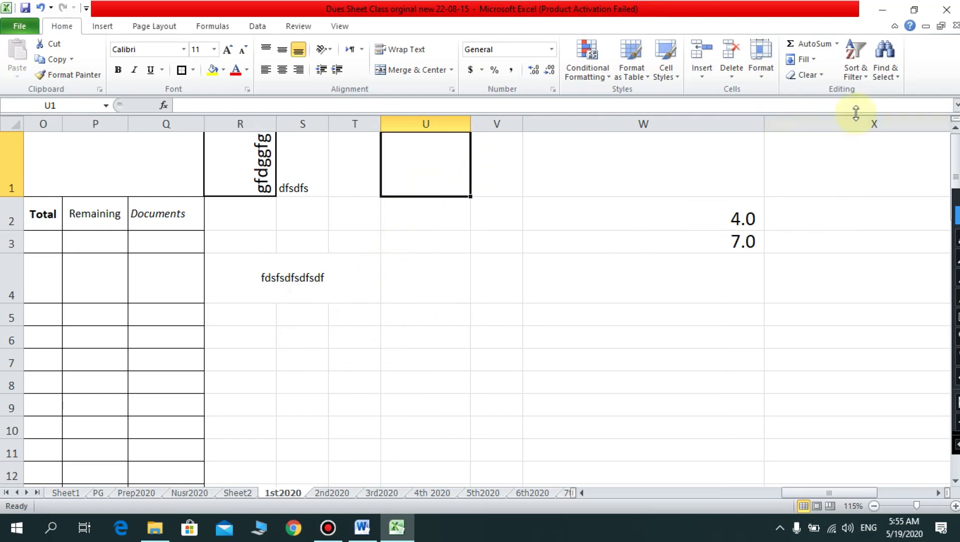
# Accept 8.43 as the standard column width for the 1st2020 sheet
pyautogui.click(764, 78)
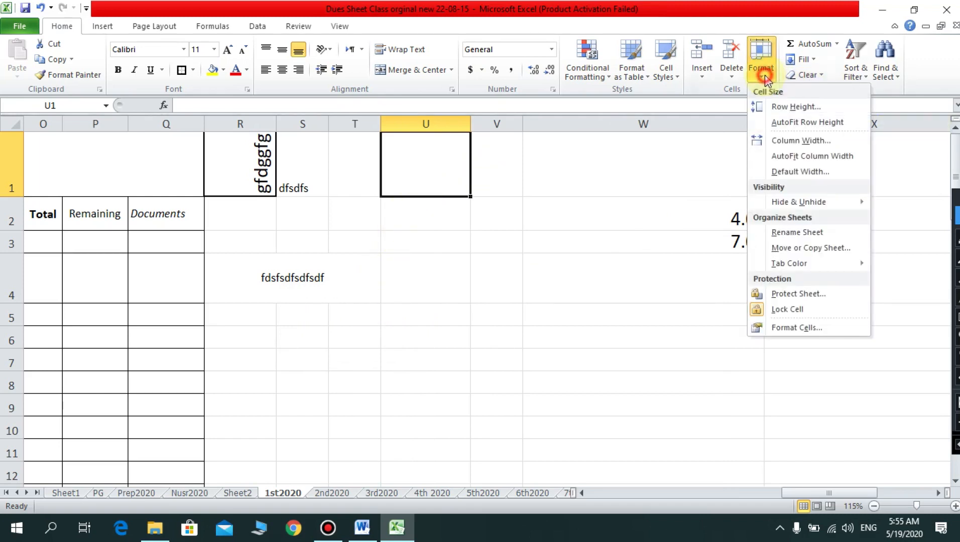
pyautogui.click(804, 171)
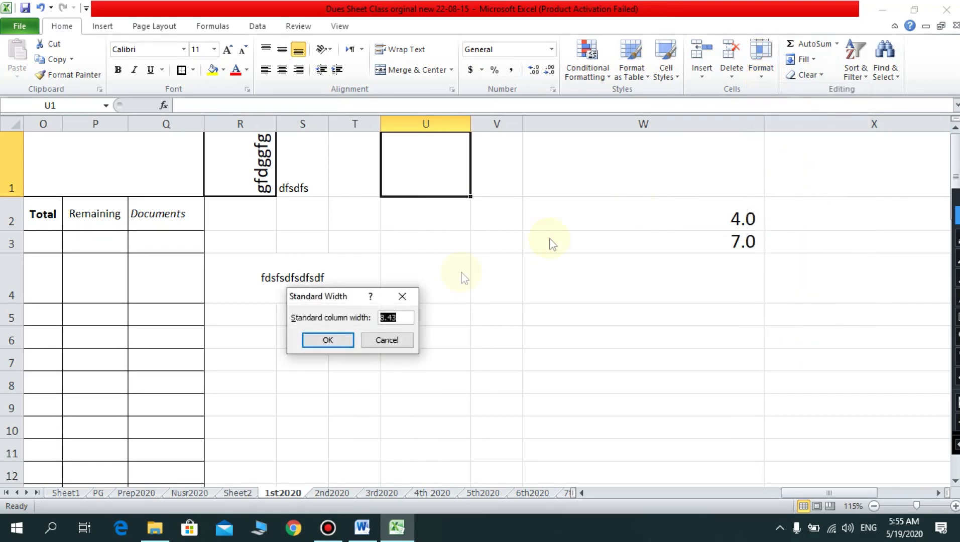
pyautogui.click(328, 342)
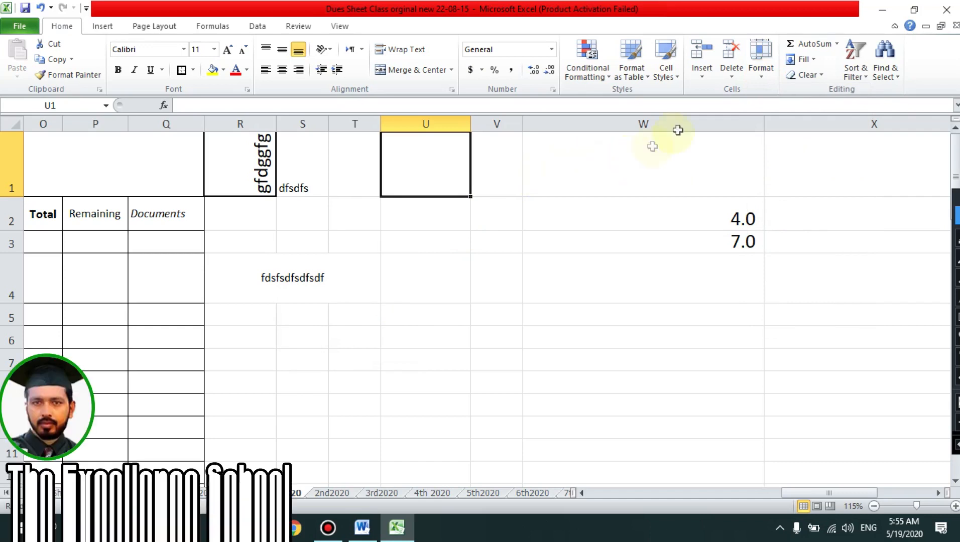
# Rename the 1st2020 sheet as gfdgdfg
pyautogui.click(764, 75)
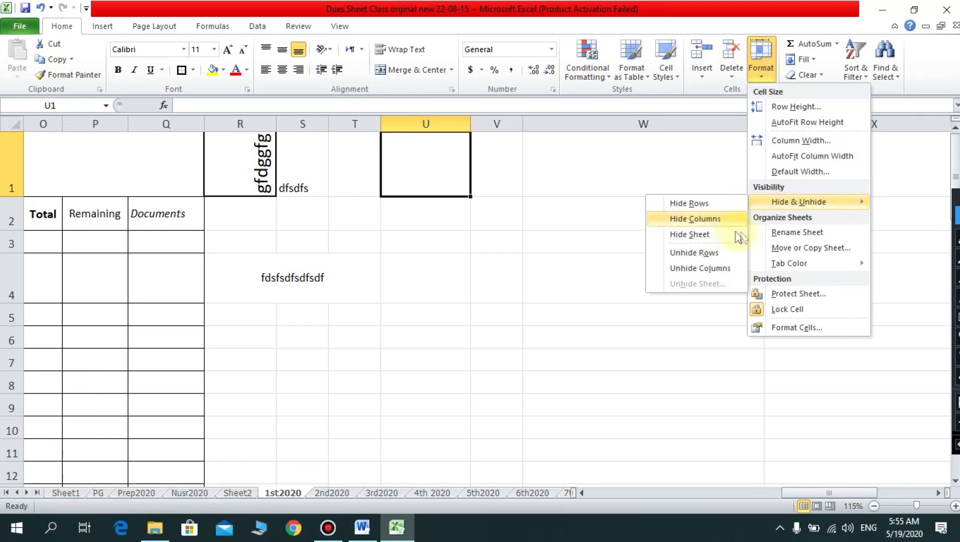
pyautogui.click(775, 233)
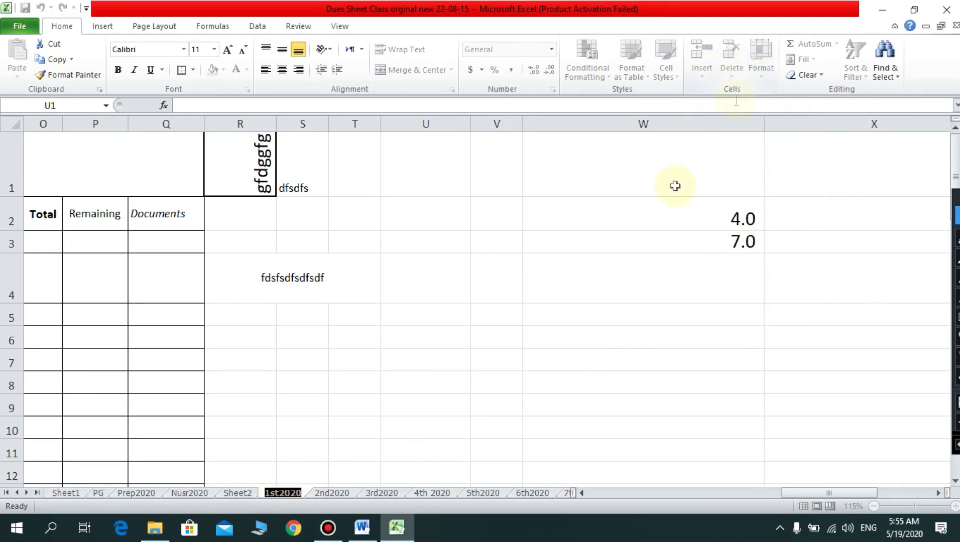
pyautogui.press('Return')
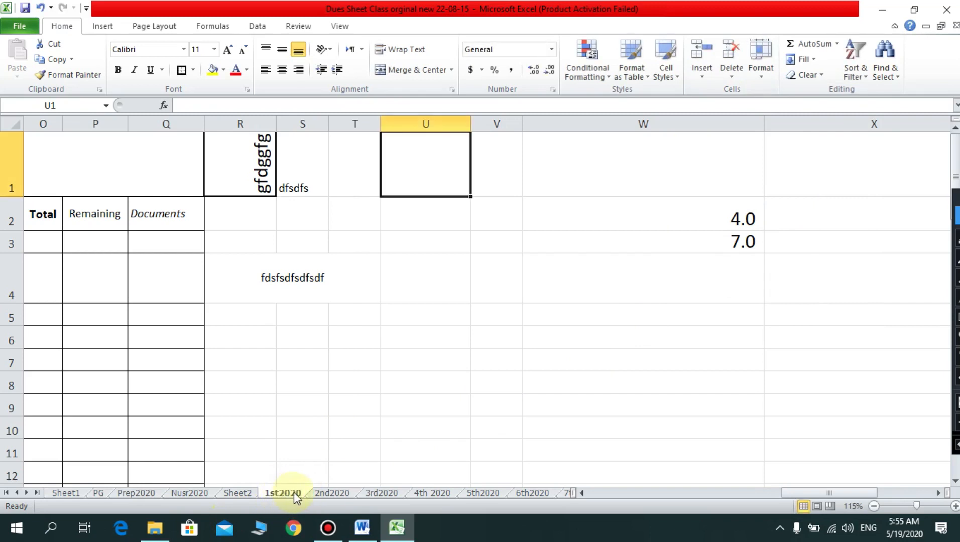
pyautogui.doubleClick(283, 493)
pyautogui.write('gfdgdfg')
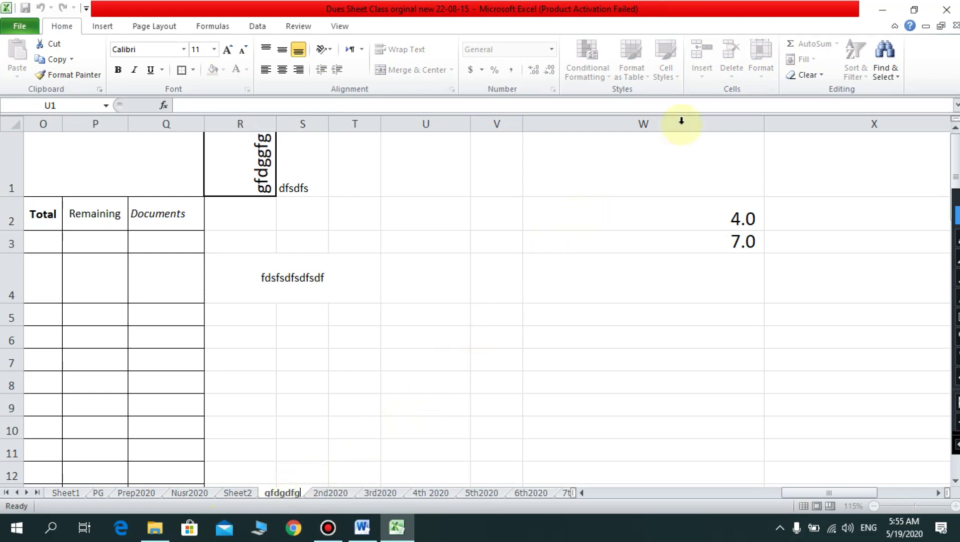
pyautogui.click(587, 279)
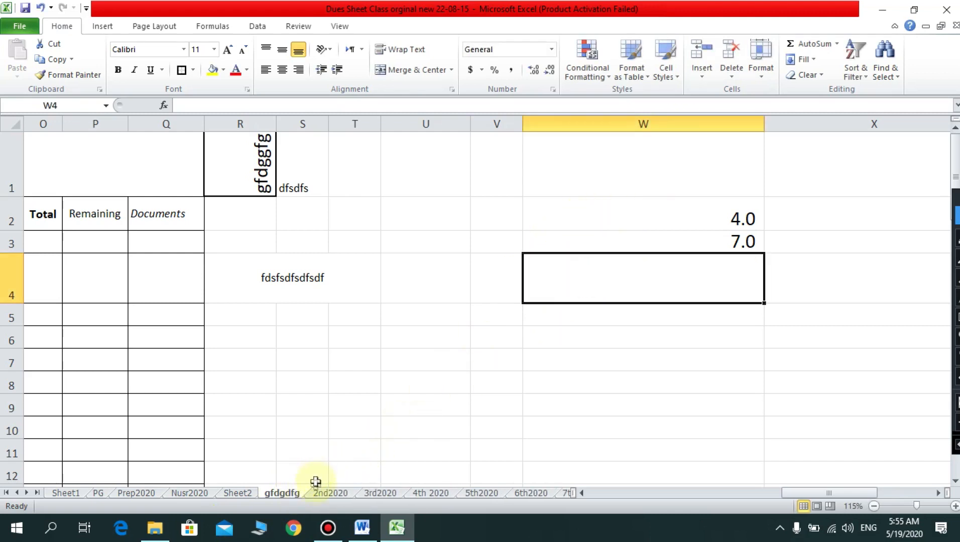
pyautogui.doubleClick(331, 402)
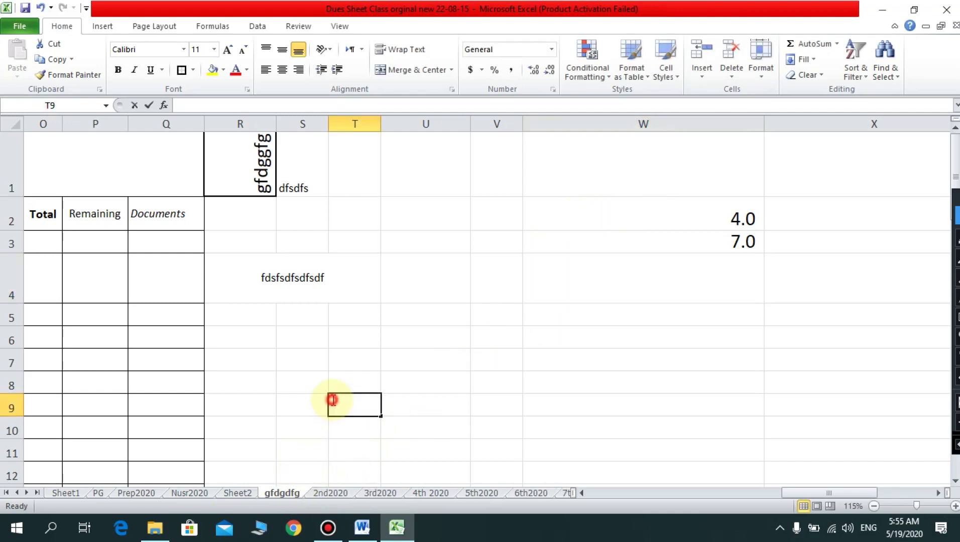
pyautogui.click(289, 475)
pyautogui.click(512, 250)
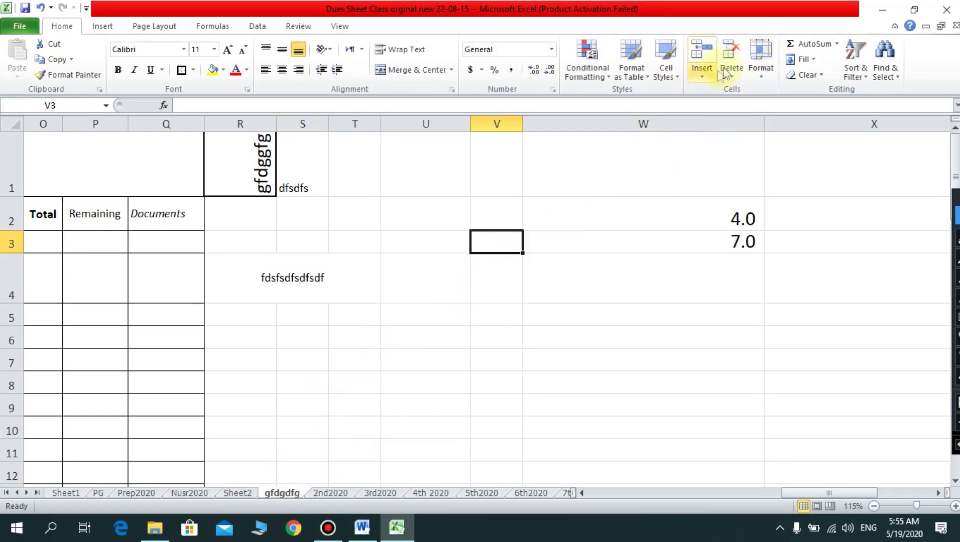
# Protect the current sheet without a password, allowing only the selection of locked and unlocked cells
pyautogui.click(760, 75)
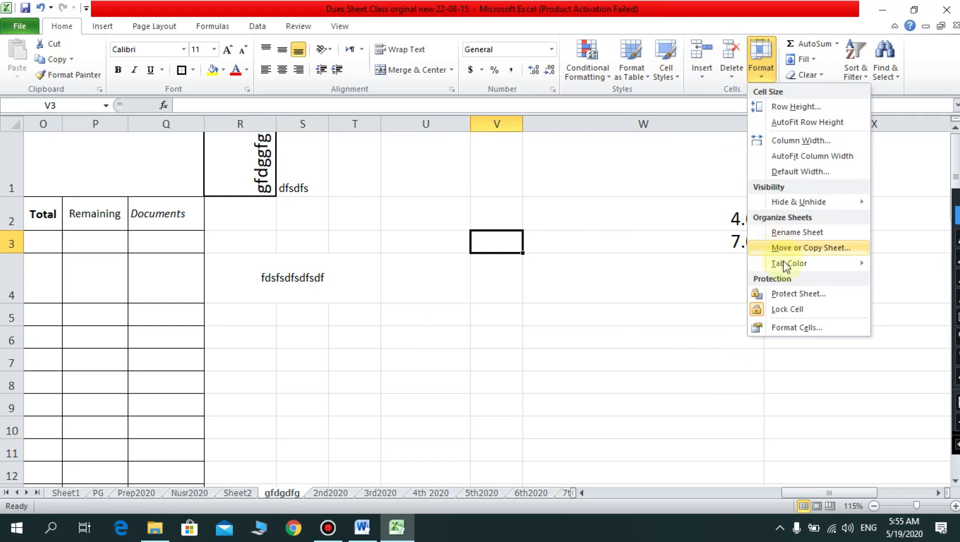
pyautogui.moveTo(790, 267)
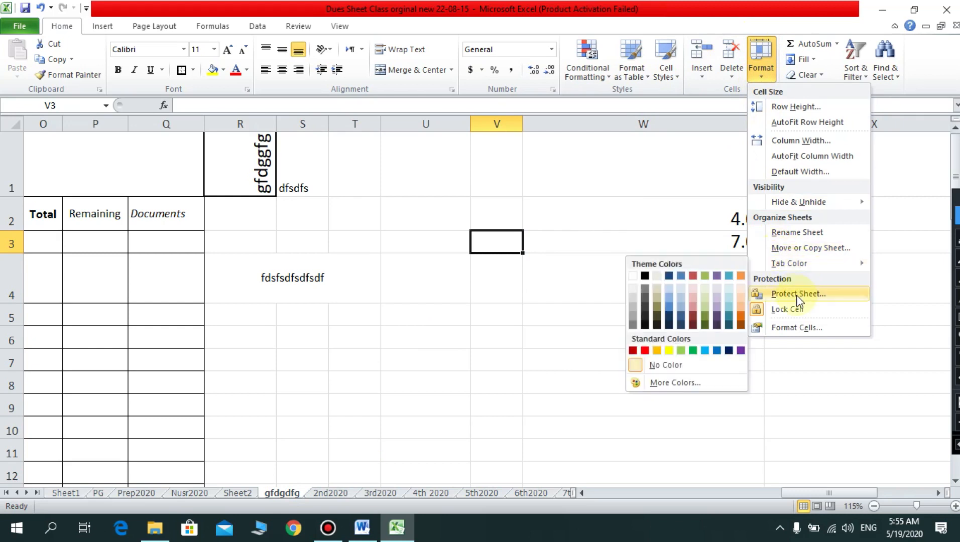
pyautogui.click(797, 297)
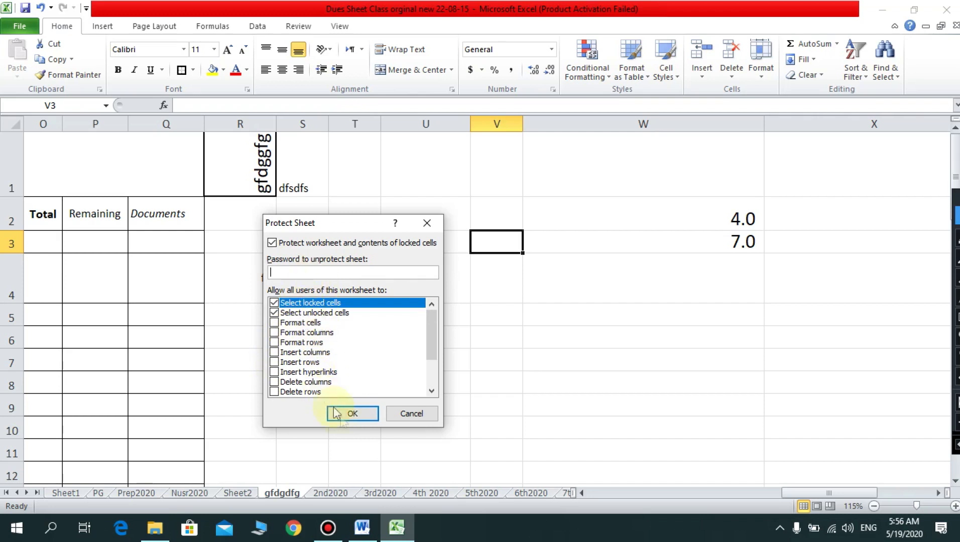
pyautogui.click(350, 414)
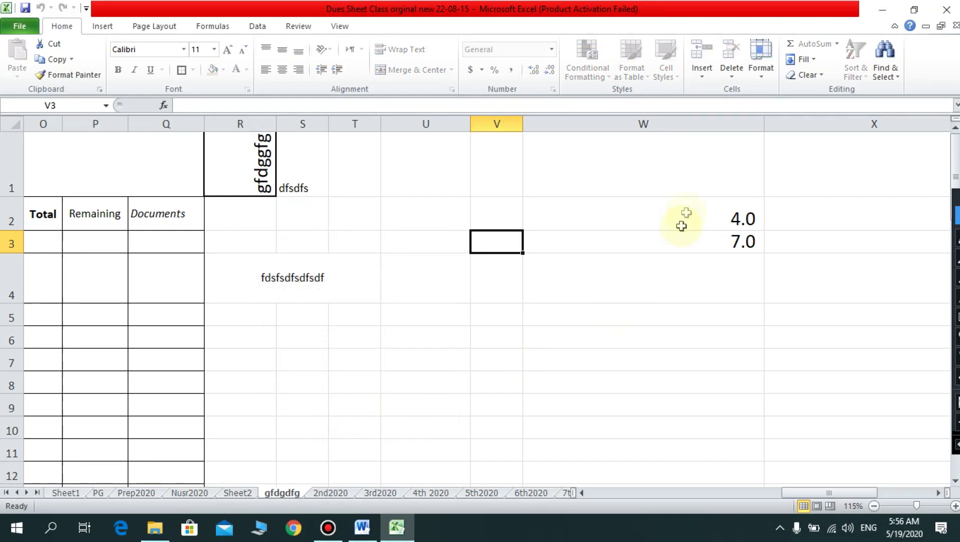
# Unprotect the gfdgdfg sheet and select cell W4
pyautogui.click(701, 168)
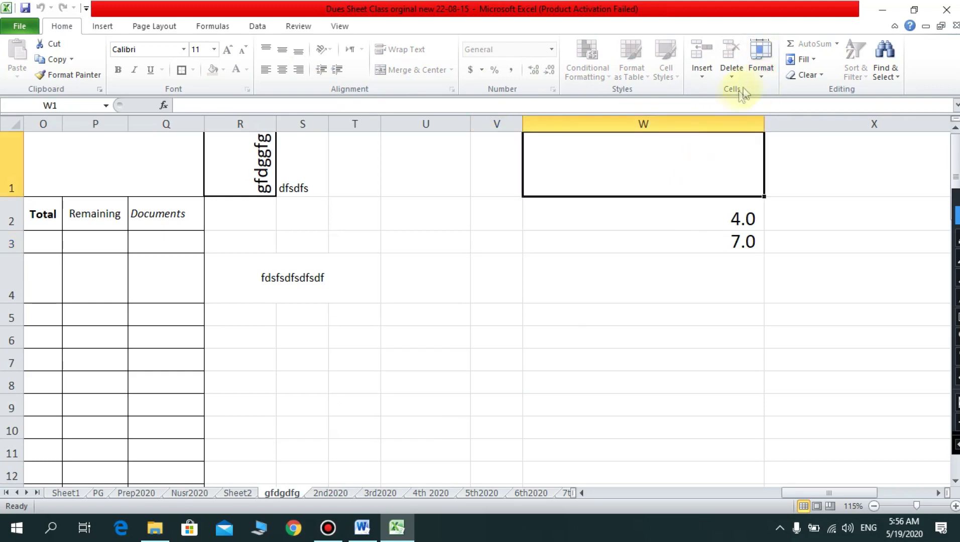
pyautogui.click(760, 76)
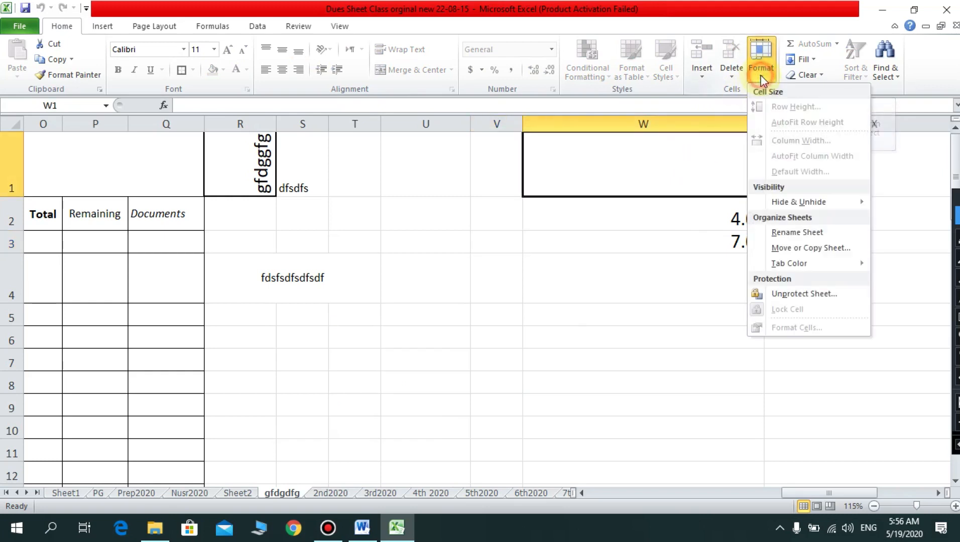
pyautogui.click(803, 294)
pyautogui.click(636, 270)
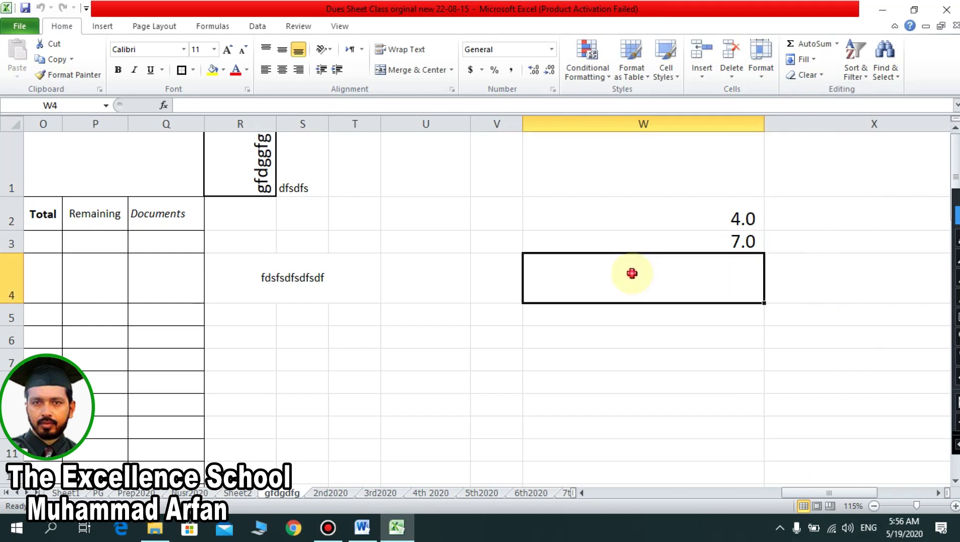
pyautogui.click(756, 79)
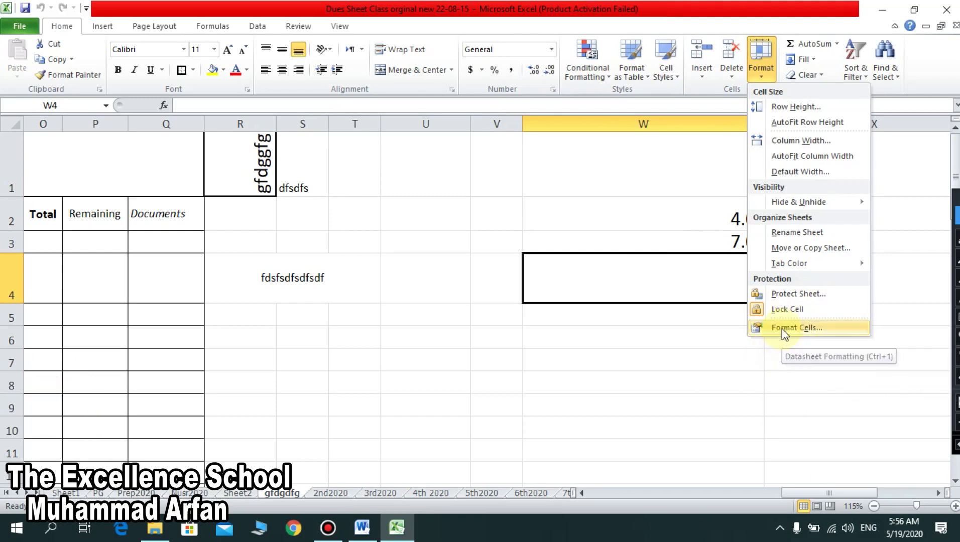
pyautogui.click(903, 135)
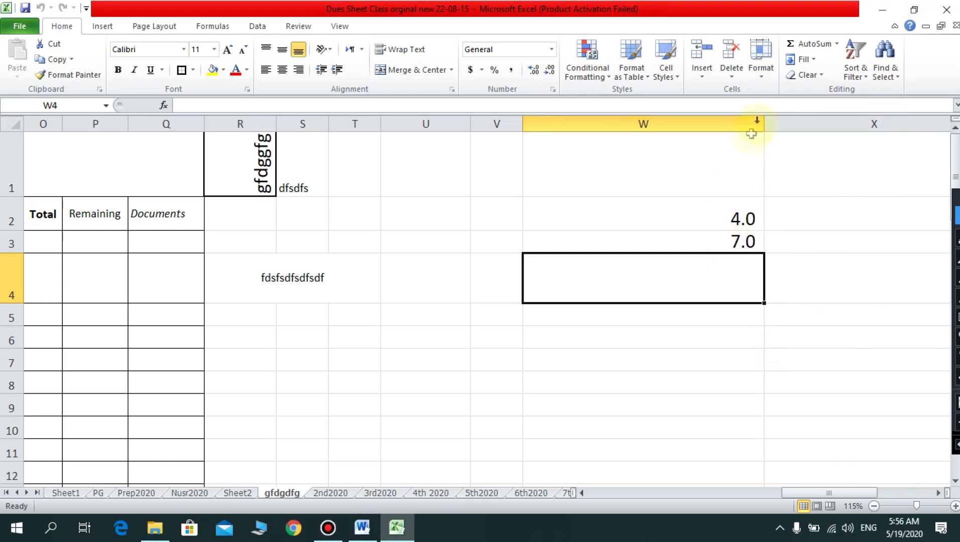
# Select W2:W4 and insert the sum of the two numbers in W4 with AutoSum
pyautogui.click(838, 44)
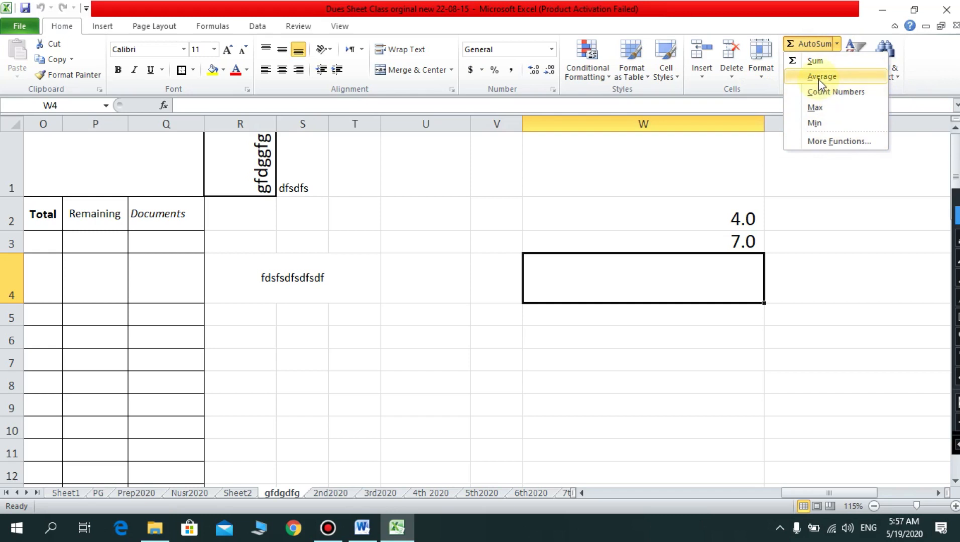
pyautogui.click(702, 210)
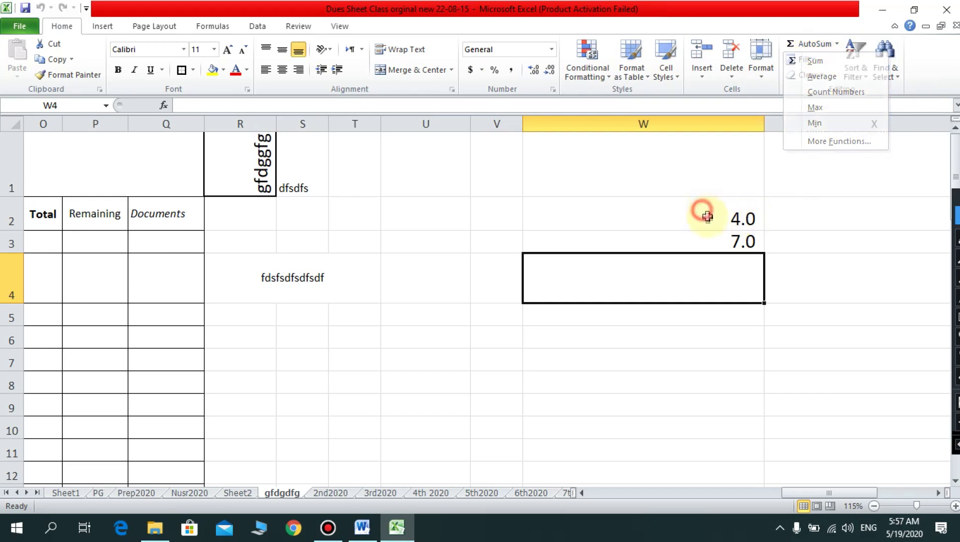
pyautogui.moveTo(703, 214); pyautogui.dragTo(703, 262)
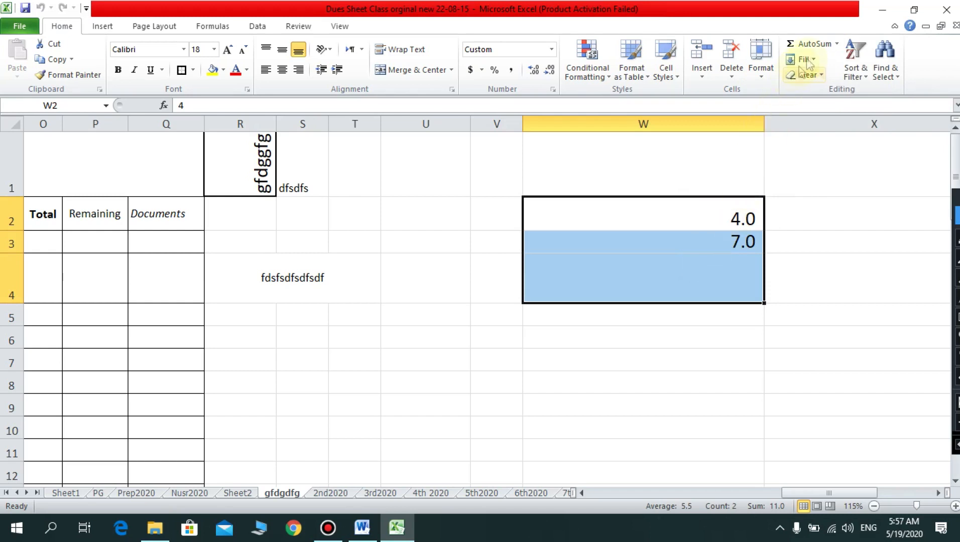
pyautogui.click(827, 45)
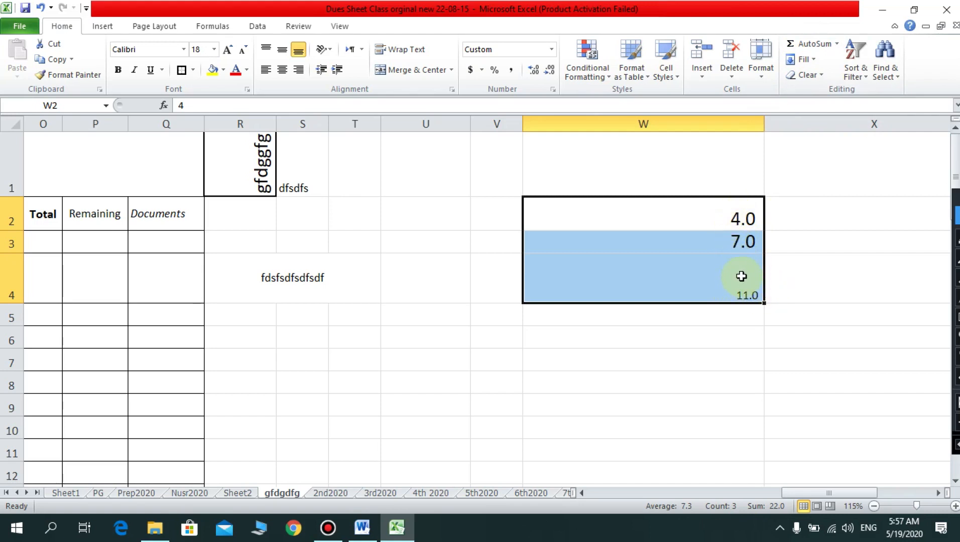
# Add the average of the selected column W values in W5 and the Count Numbers result in W6
pyautogui.click(837, 44)
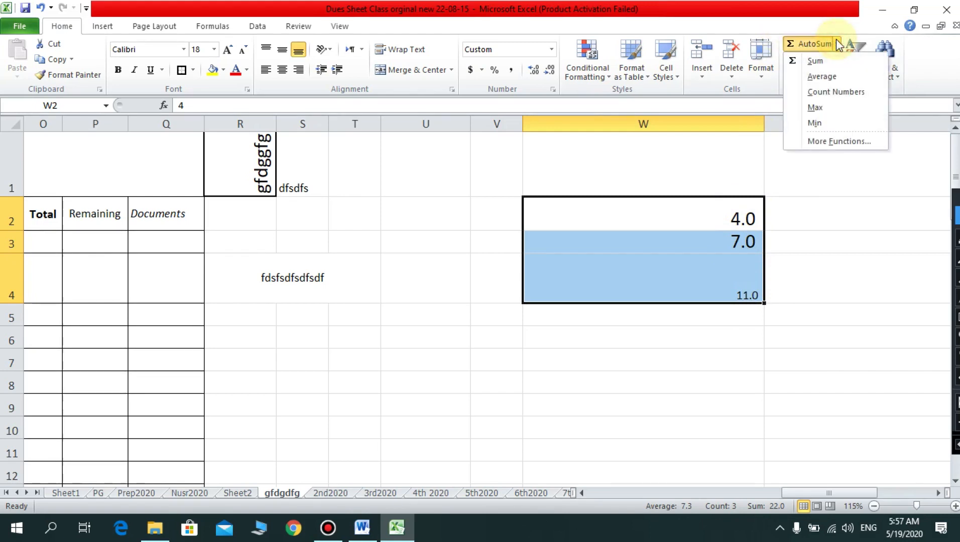
pyautogui.click(831, 73)
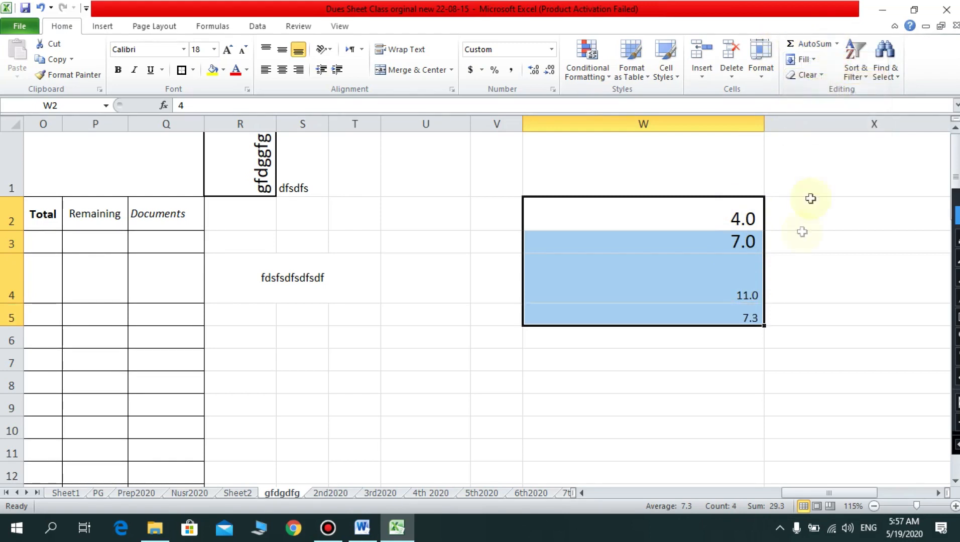
pyautogui.click(835, 45)
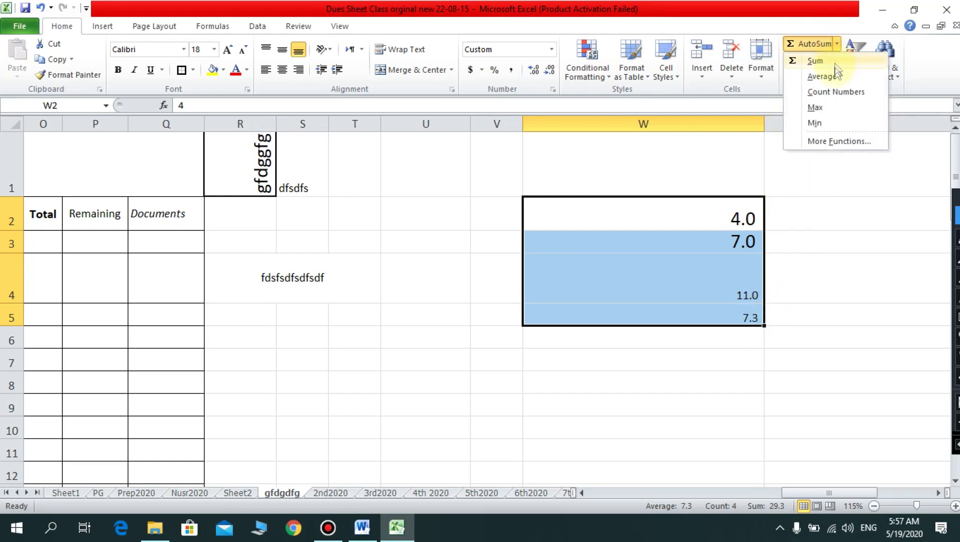
pyautogui.click(837, 92)
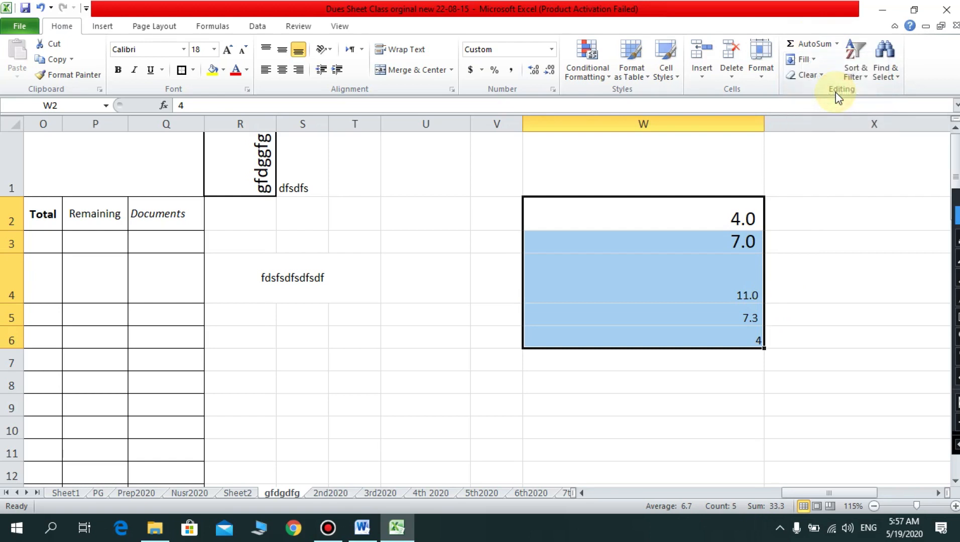
# Add the maximum of the selected column W values in W7 and apply AutoSum again for W8
pyautogui.click(836, 44)
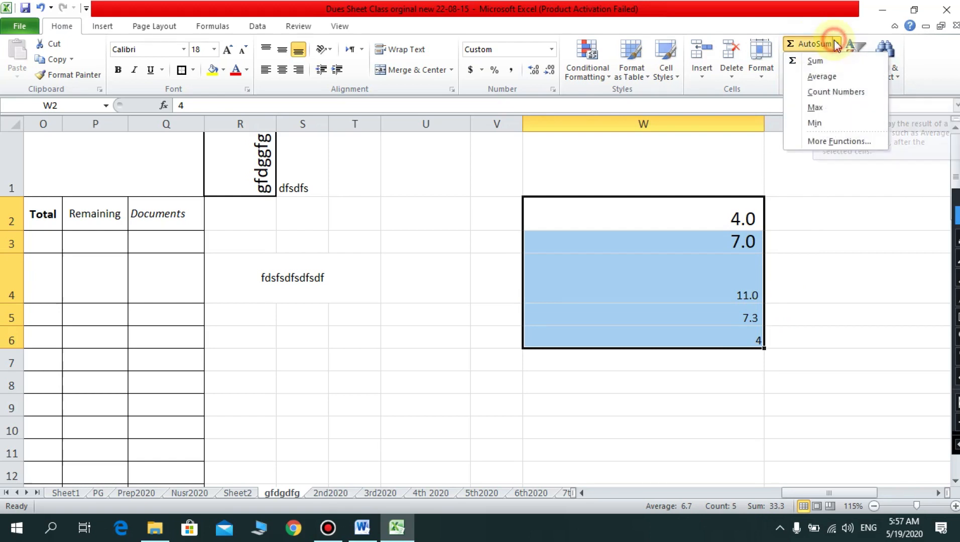
pyautogui.click(815, 107)
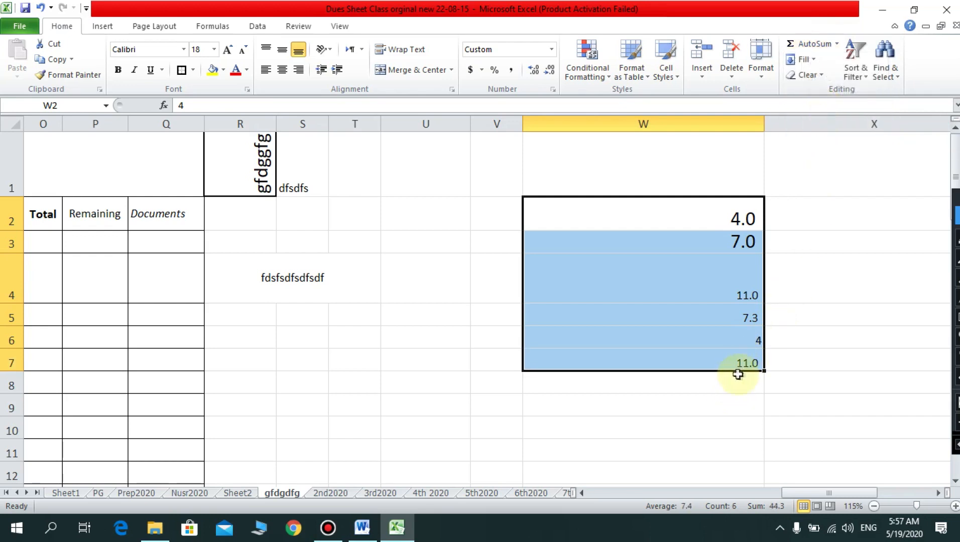
pyautogui.click(811, 43)
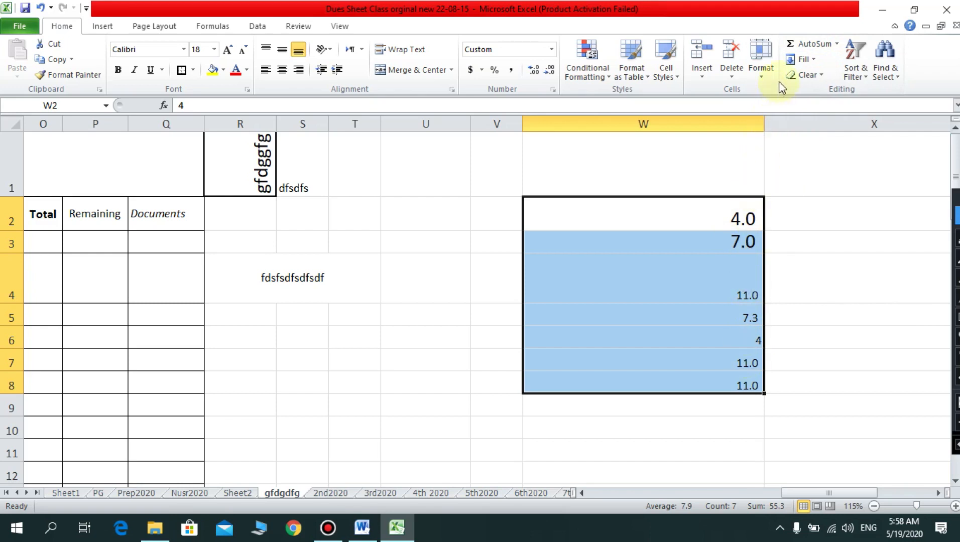
# Examine the recently used functions in the Insert Function list and cancel without inserting one
pyautogui.click(839, 44)
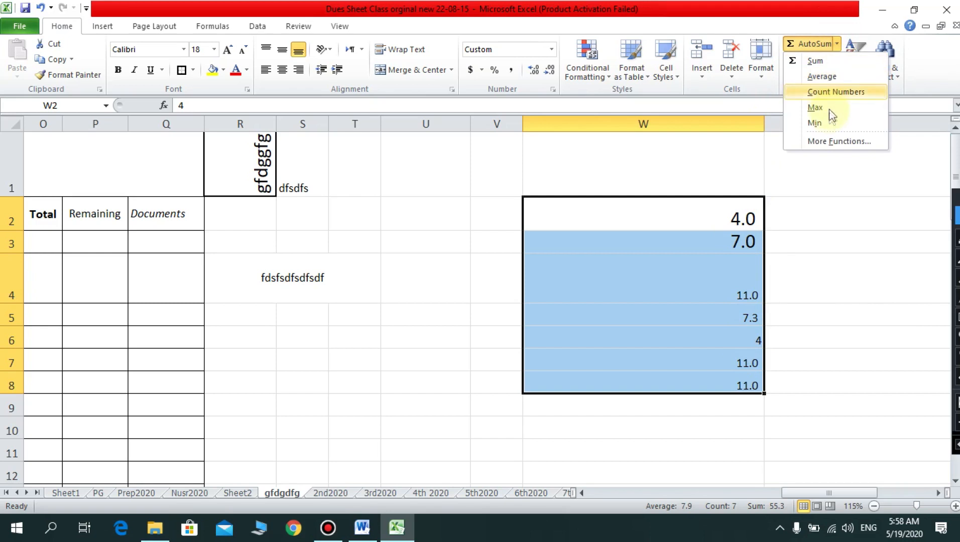
pyautogui.click(827, 141)
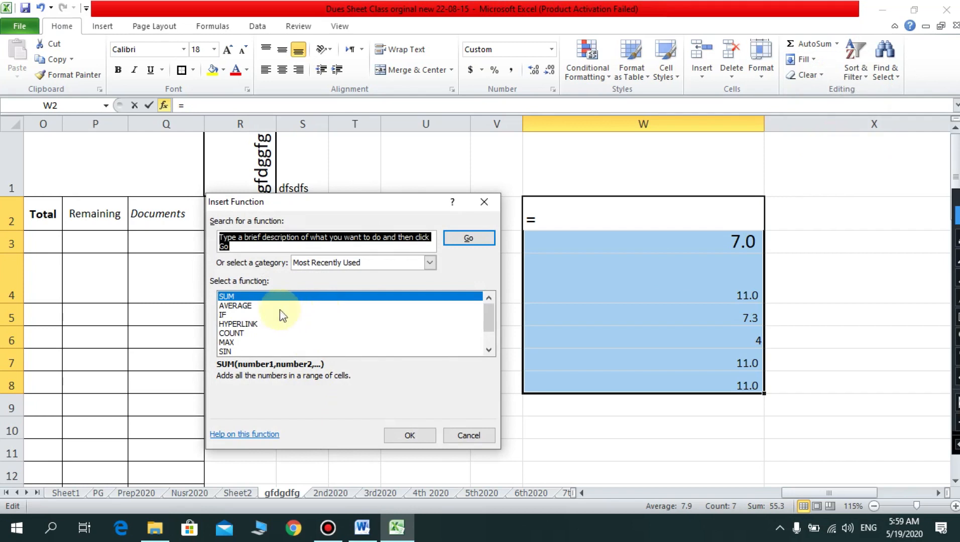
pyautogui.scroll(-1, 249, 310)
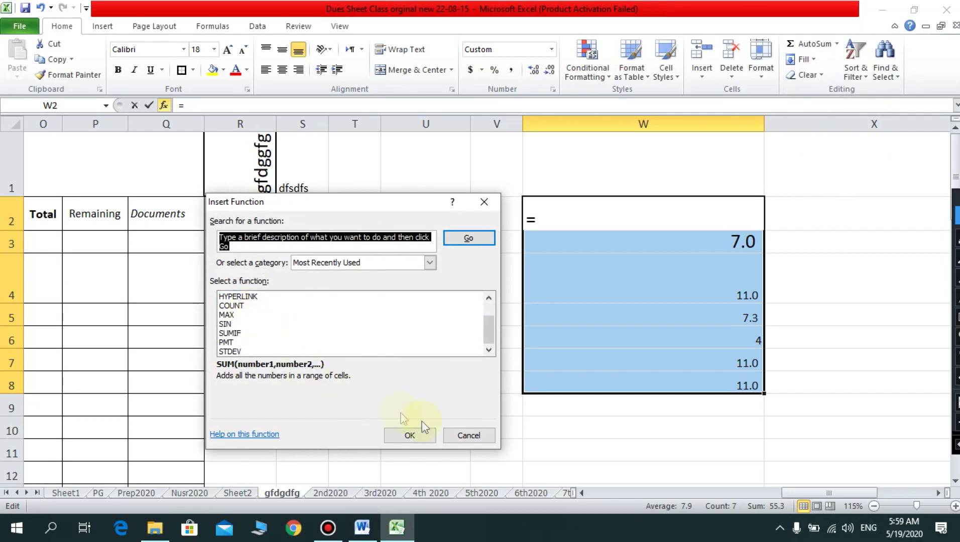
pyautogui.click(467, 436)
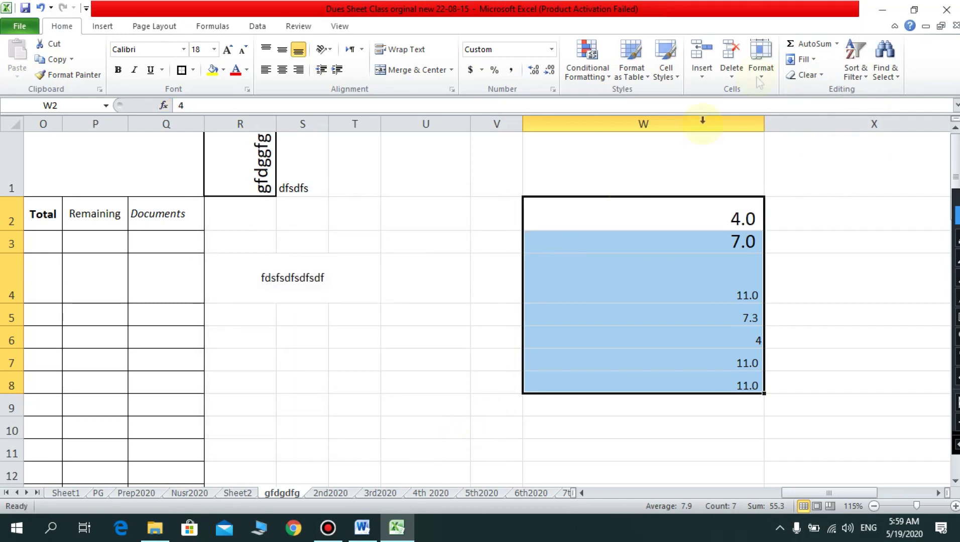
# Fill the value of W2 down through W8 and undo the fill
pyautogui.click(813, 59)
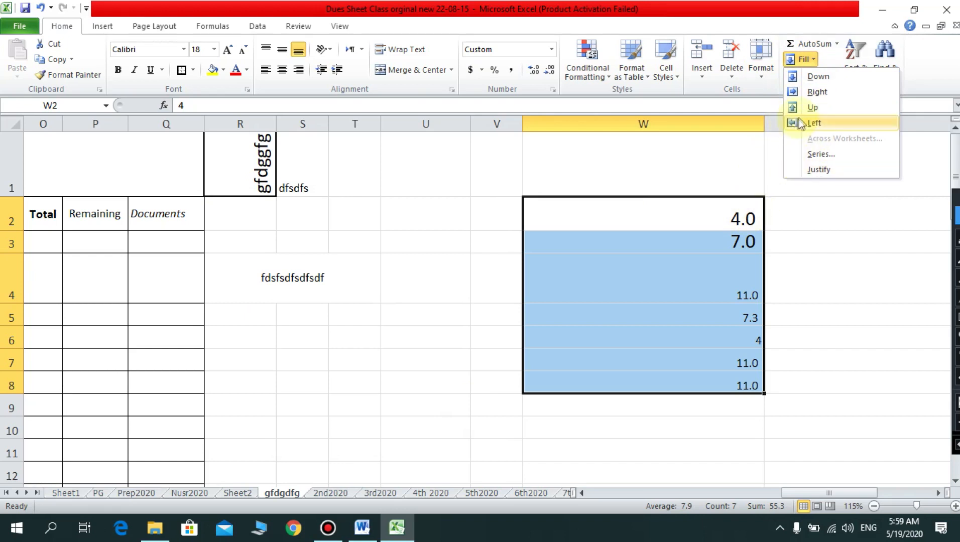
pyautogui.click(816, 76)
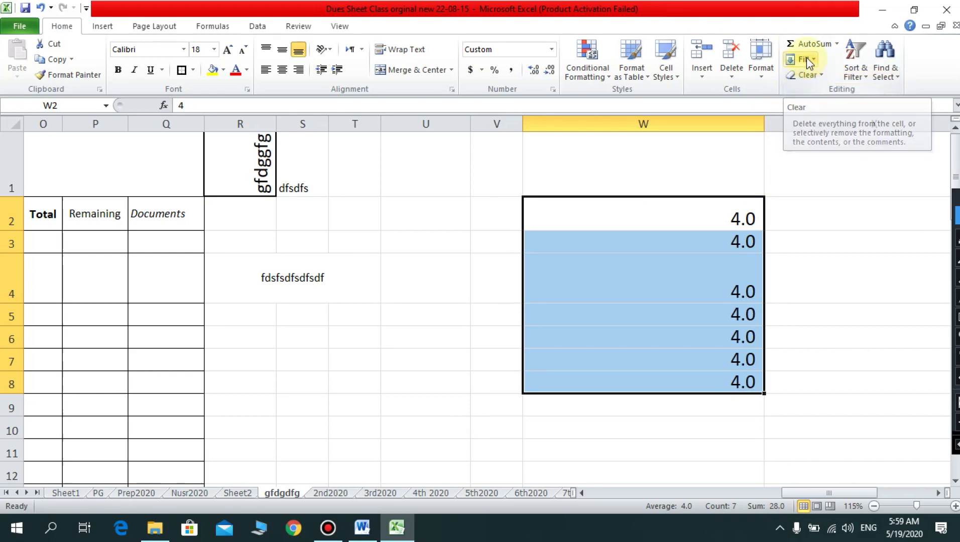
pyautogui.hotkey('ctrl', 'z')
# Apply Fill Right to the selected range W2:W8
pyautogui.click(806, 58)
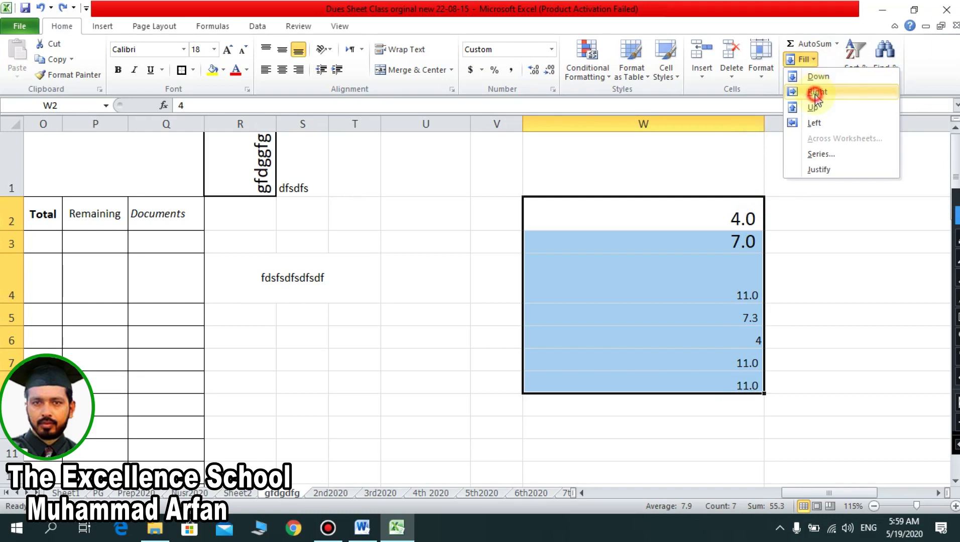
pyautogui.click(815, 94)
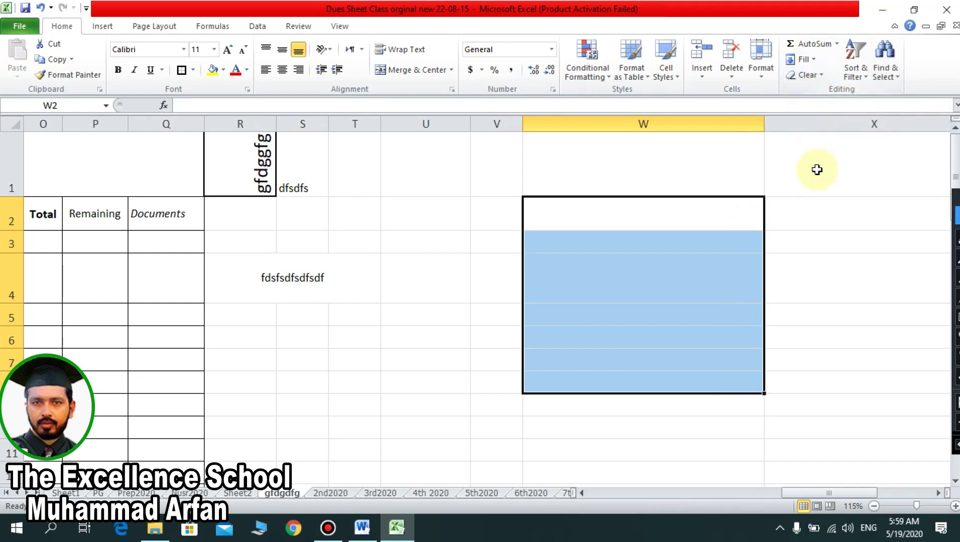
# Undo the Fill Right and apply Fill Left to the selected range W2:W8
pyautogui.hotkey('ctrl', 'z')
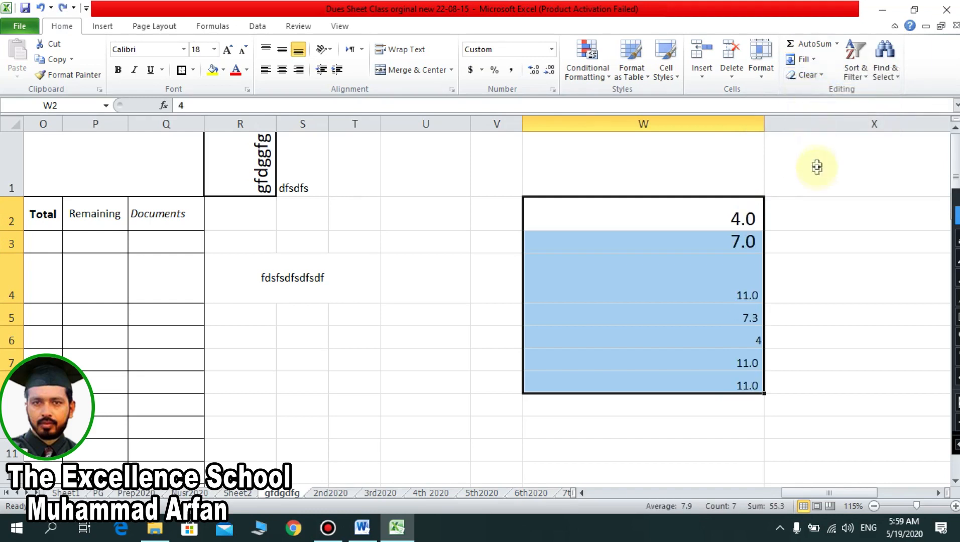
pyautogui.click(814, 61)
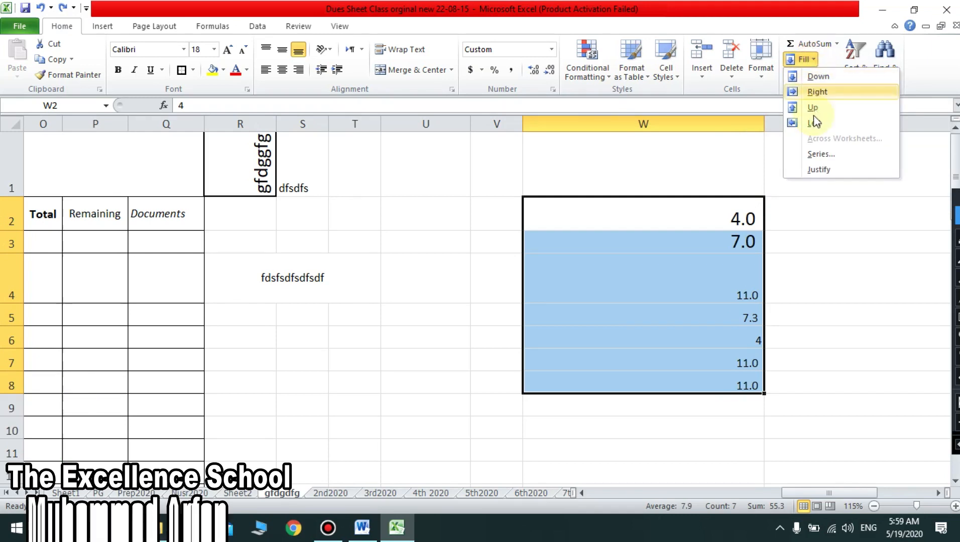
pyautogui.click(813, 123)
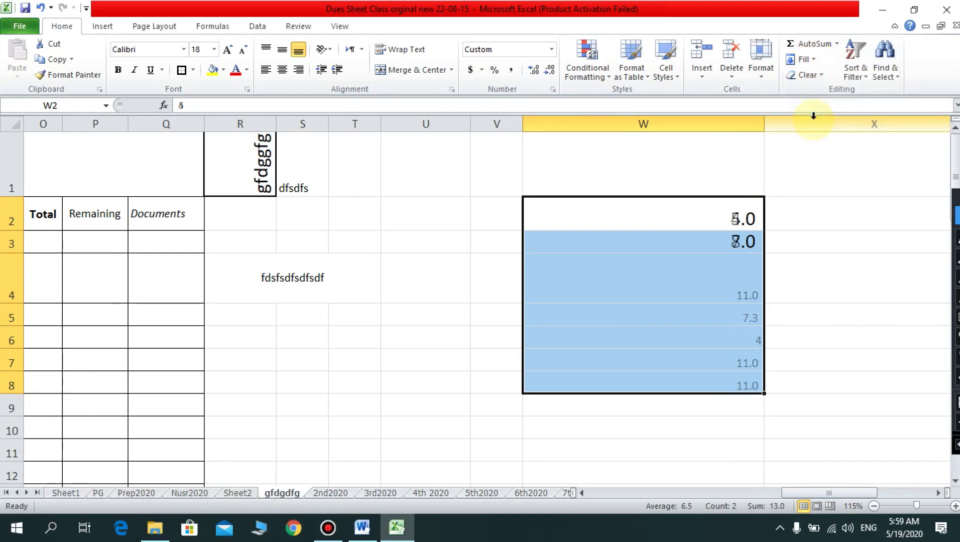
# Clear both contents and formatting from W2:W8 with Clear All and undo it
pyautogui.click(819, 75)
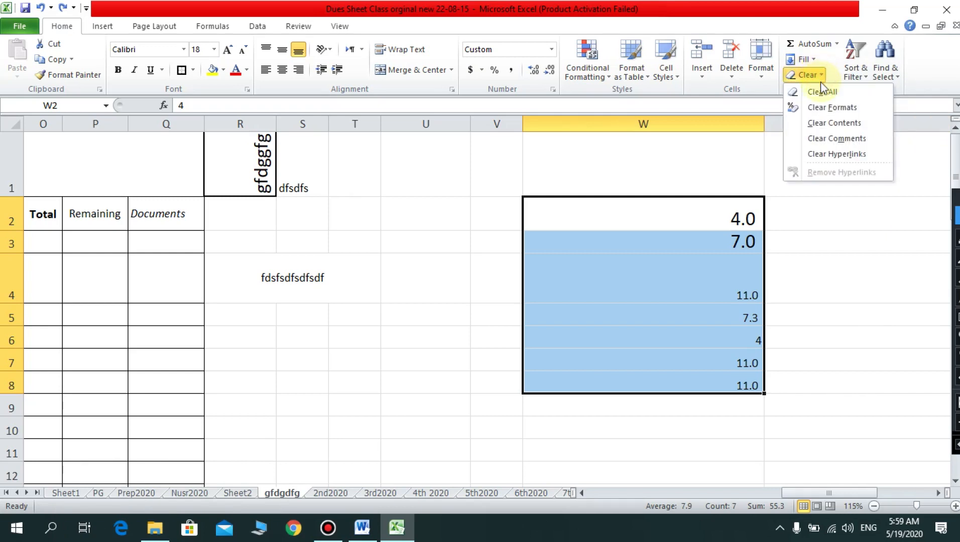
pyautogui.click(821, 91)
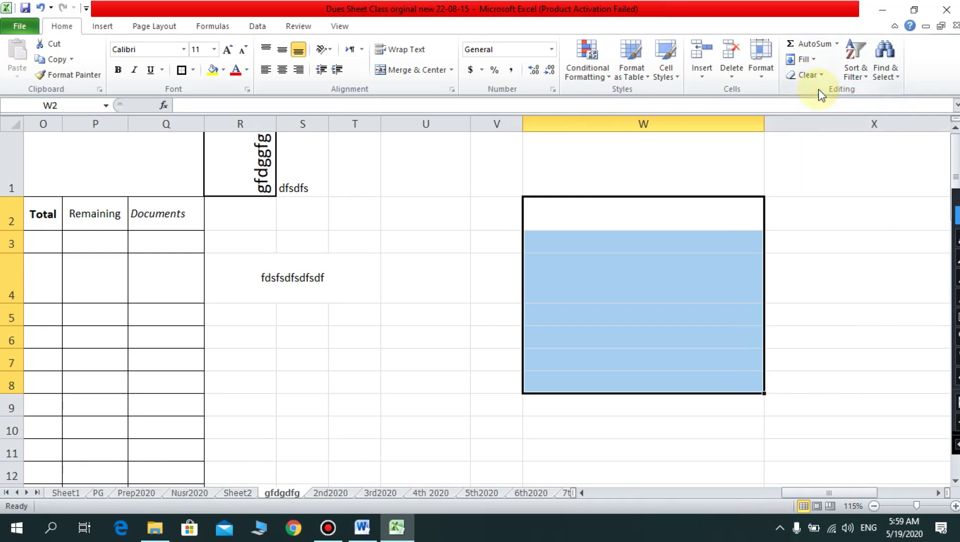
pyautogui.hotkey('ctrl', 'z')
# Clear only the formats of W2:W8 and undo the change
pyautogui.click(818, 74)
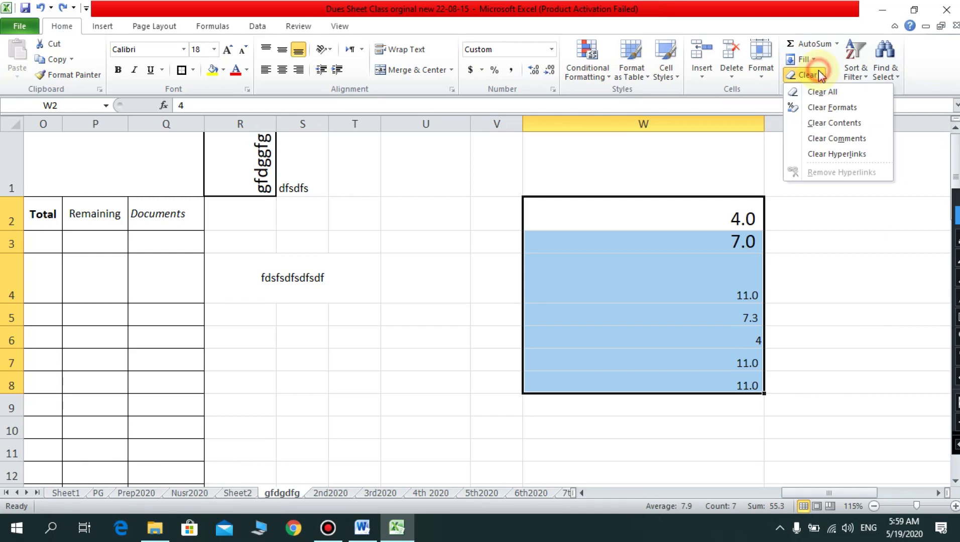
pyautogui.click(820, 107)
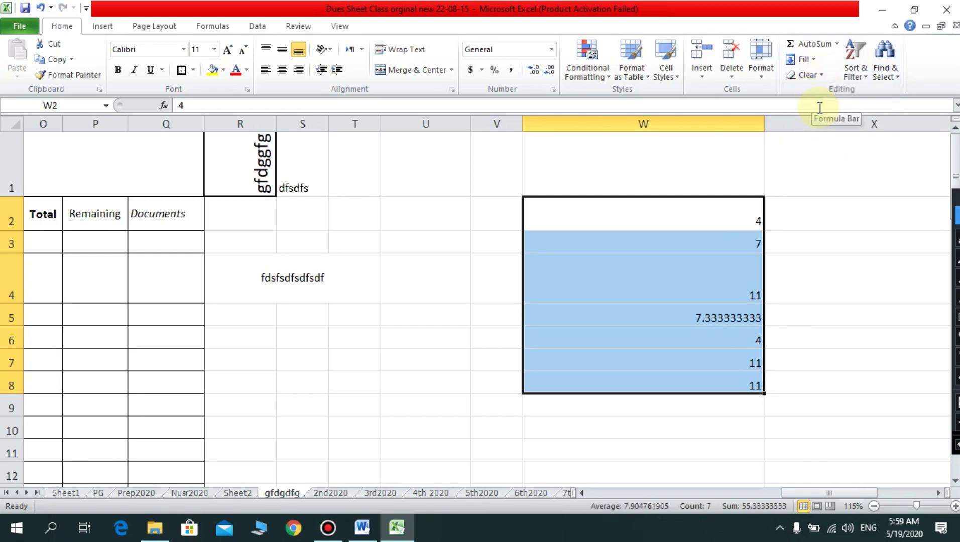
pyautogui.hotkey('ctrl', 'z')
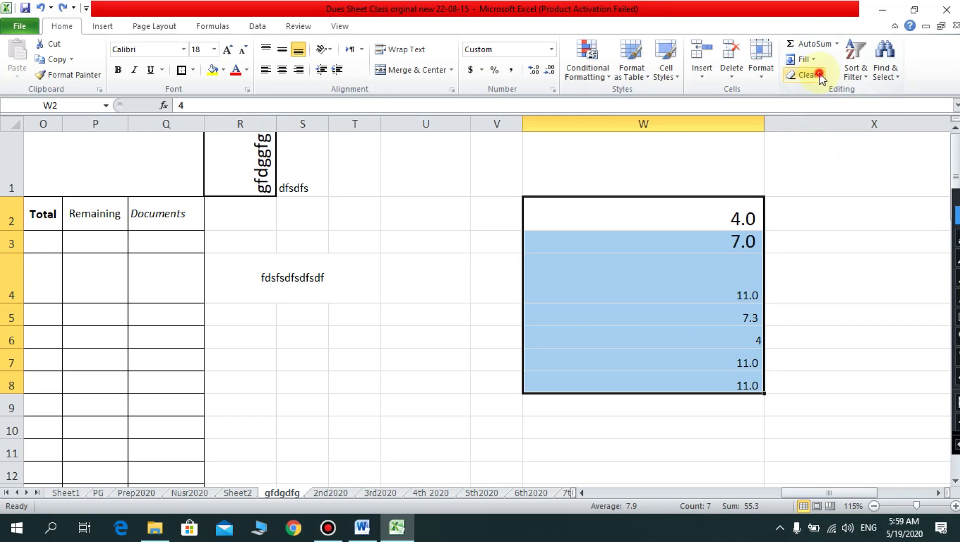
# Clear only the contents of W2:W8 and undo the removal
pyautogui.click(819, 75)
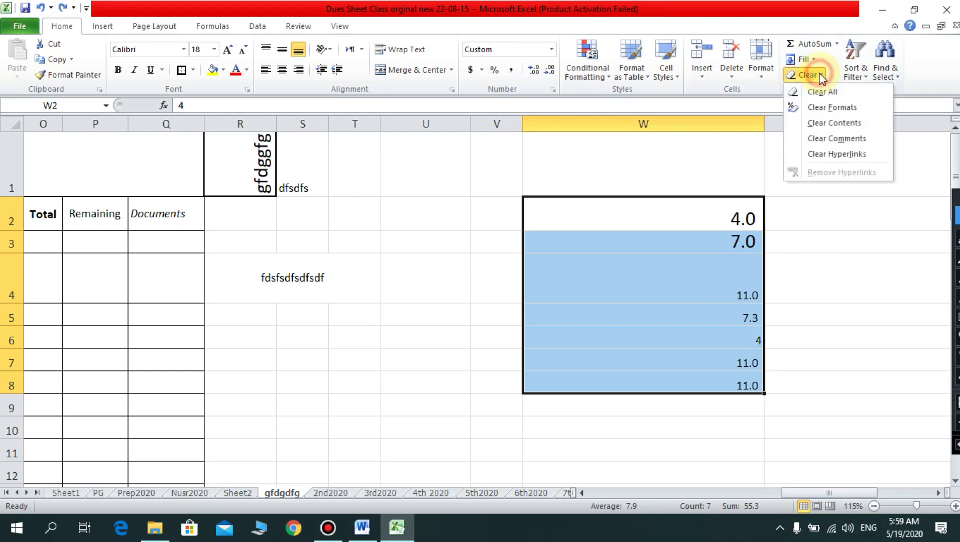
pyautogui.click(830, 123)
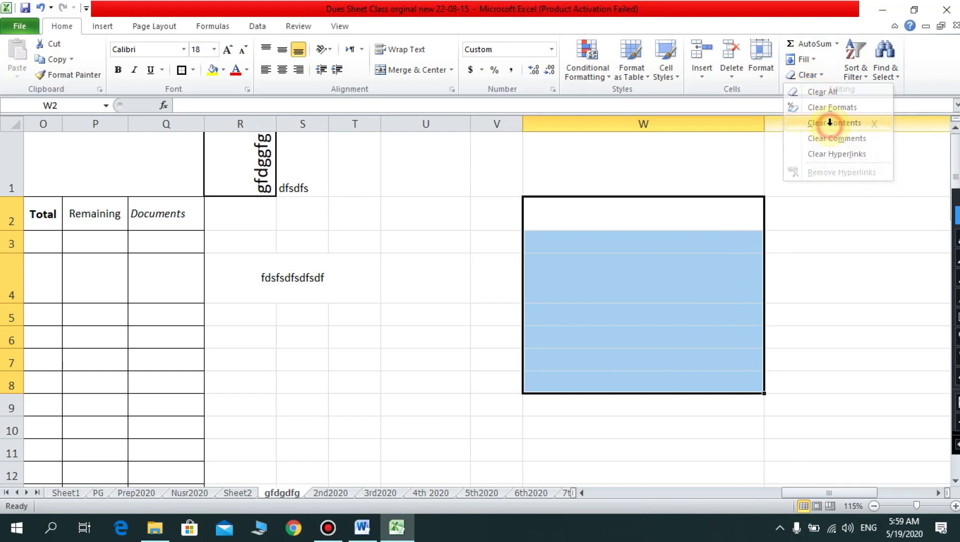
pyautogui.hotkey('ctrl', 'z')
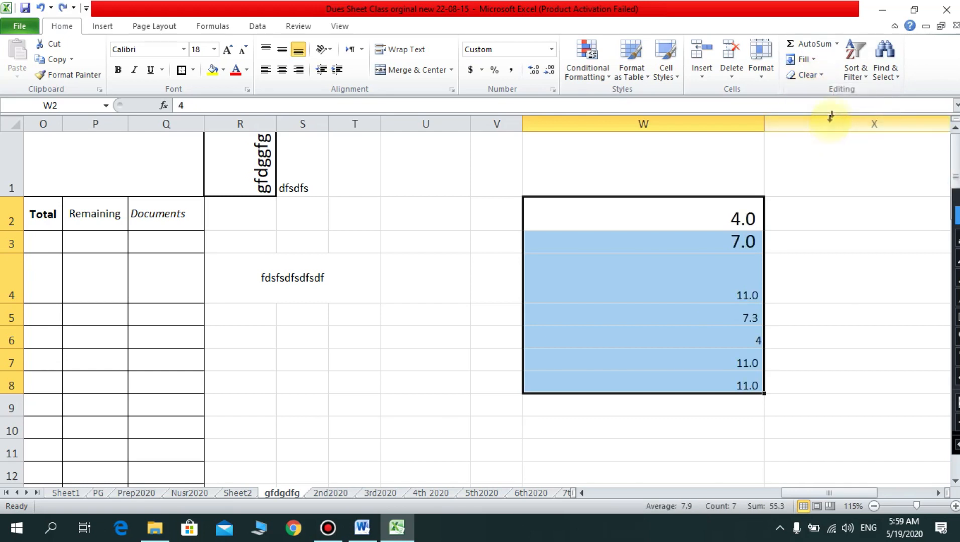
pyautogui.click(817, 76)
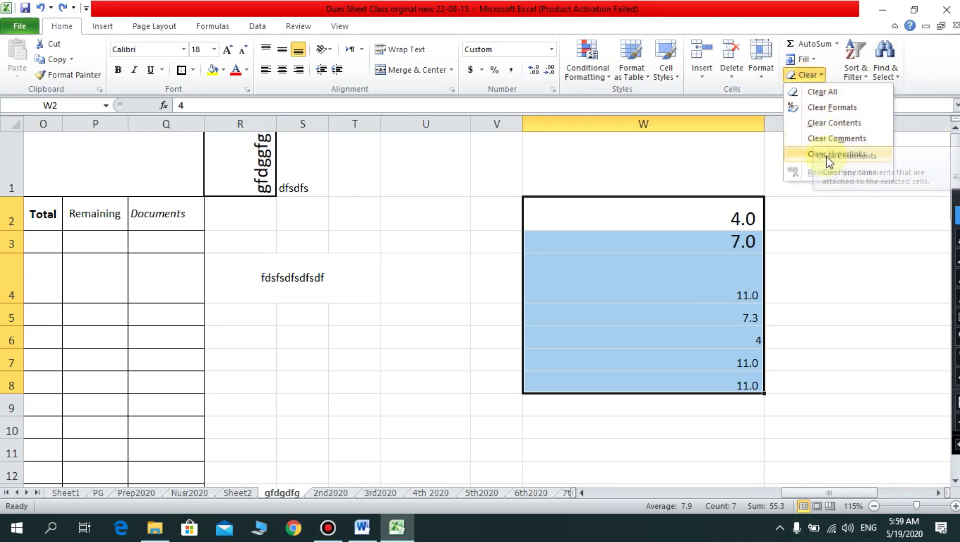
pyautogui.click(835, 58)
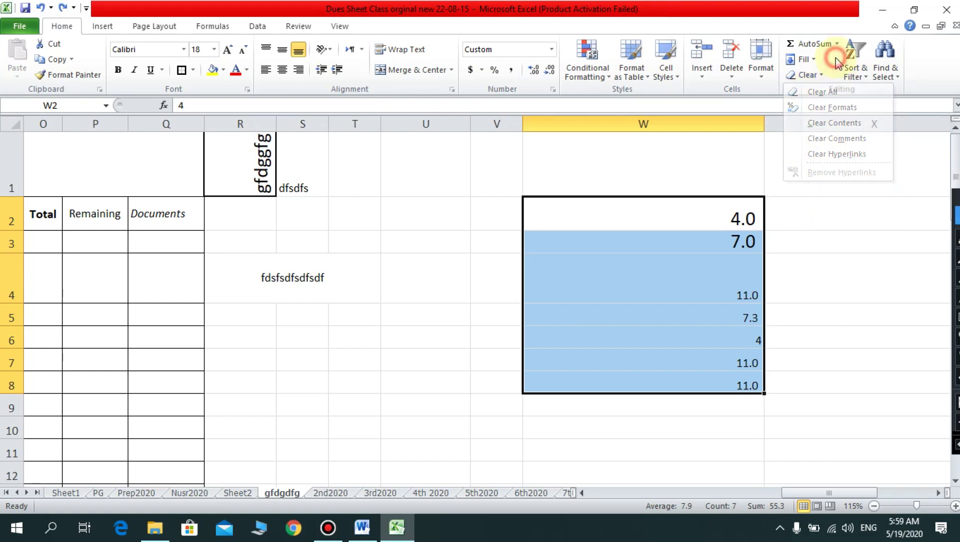
pyautogui.click(866, 80)
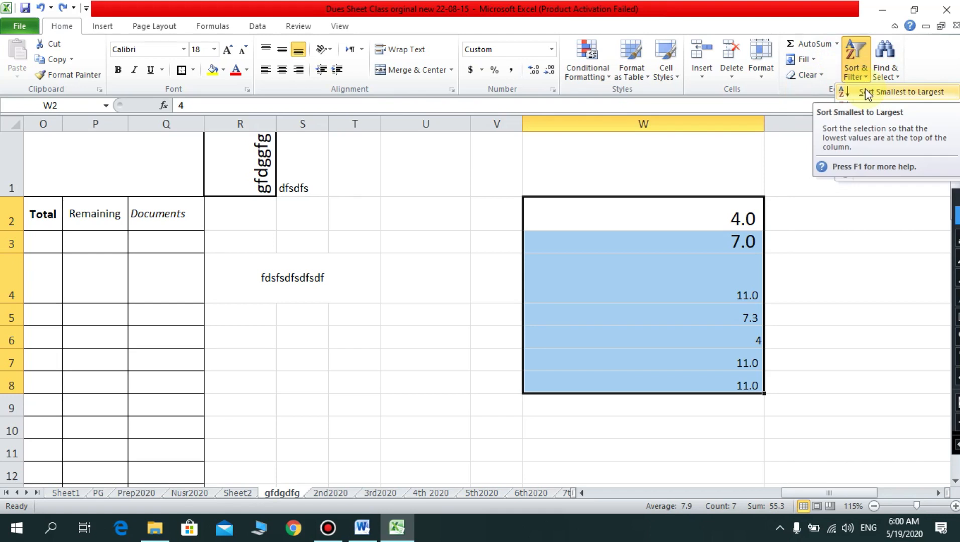
pyautogui.click(865, 91)
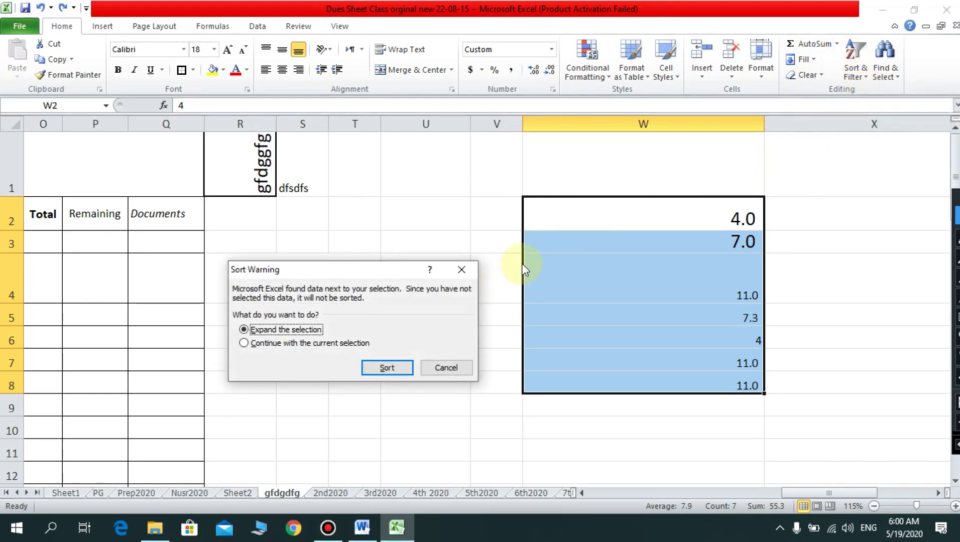
pyautogui.press('Escape')
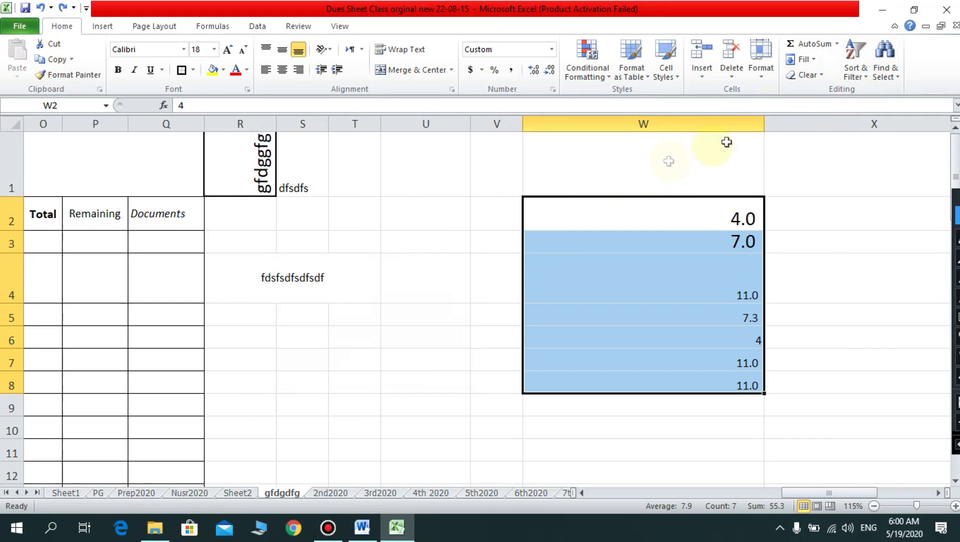
# Sort the selected column W values from largest to smallest, expanding the selection to the adjacent data
pyautogui.click(864, 74)
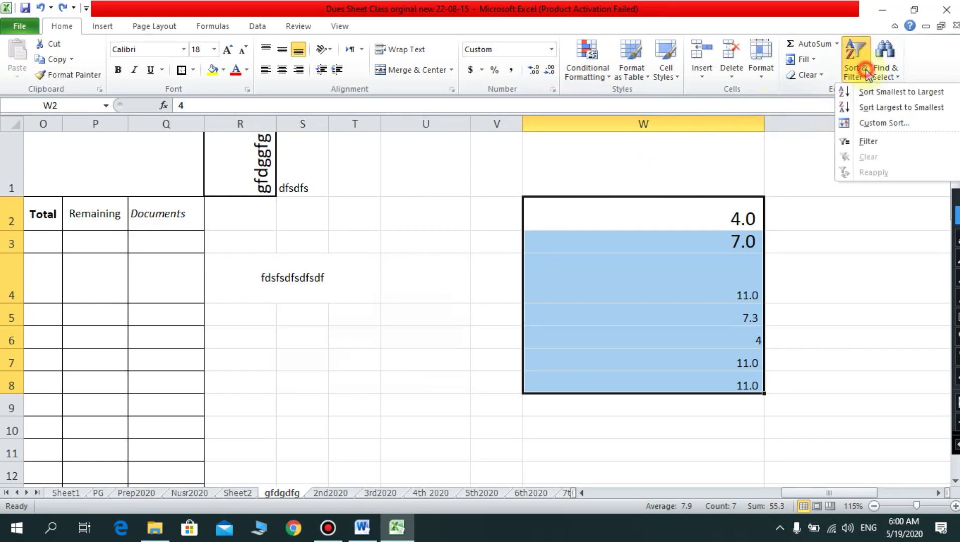
pyautogui.click(867, 107)
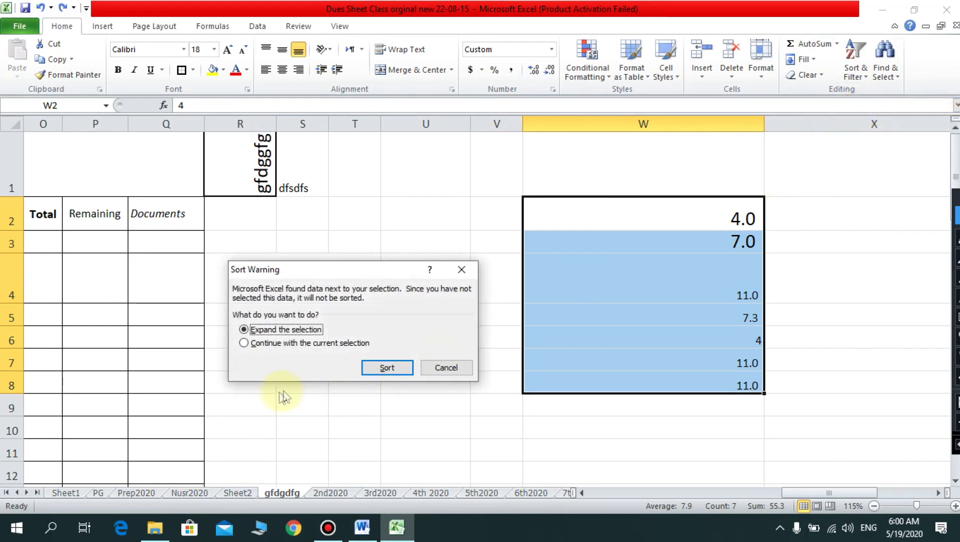
pyautogui.click(385, 367)
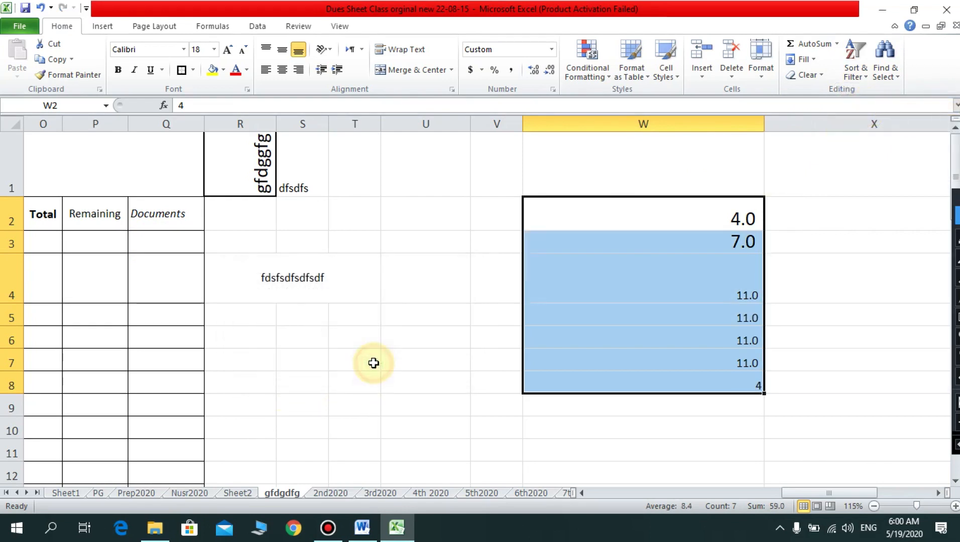
# Enable filtering on W2:W8 and apply the filter from W2 with all values selected
pyautogui.click(869, 78)
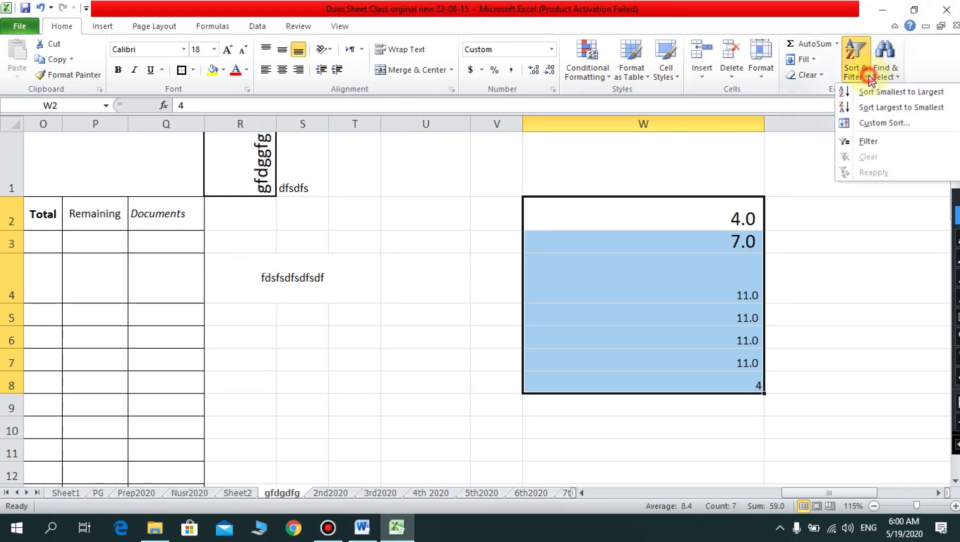
pyautogui.click(868, 142)
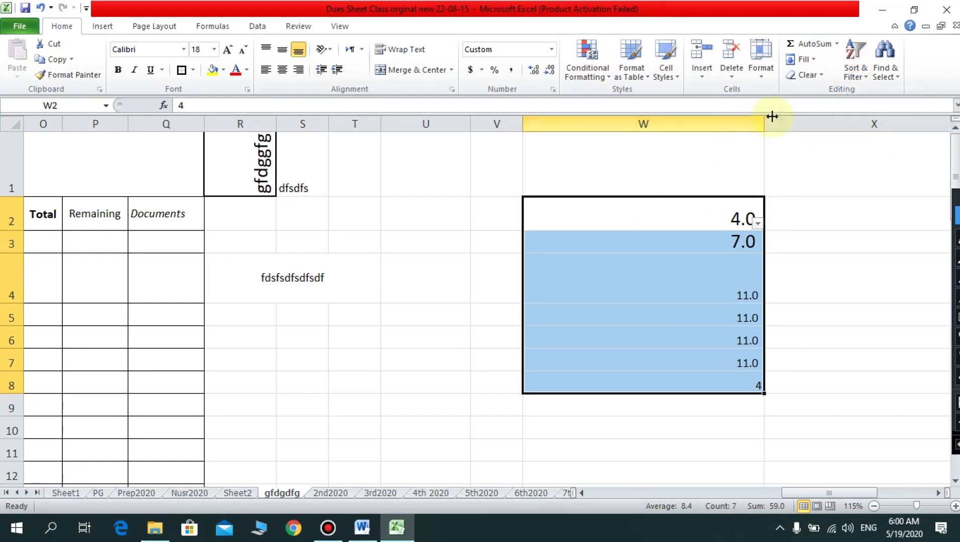
pyautogui.click(861, 76)
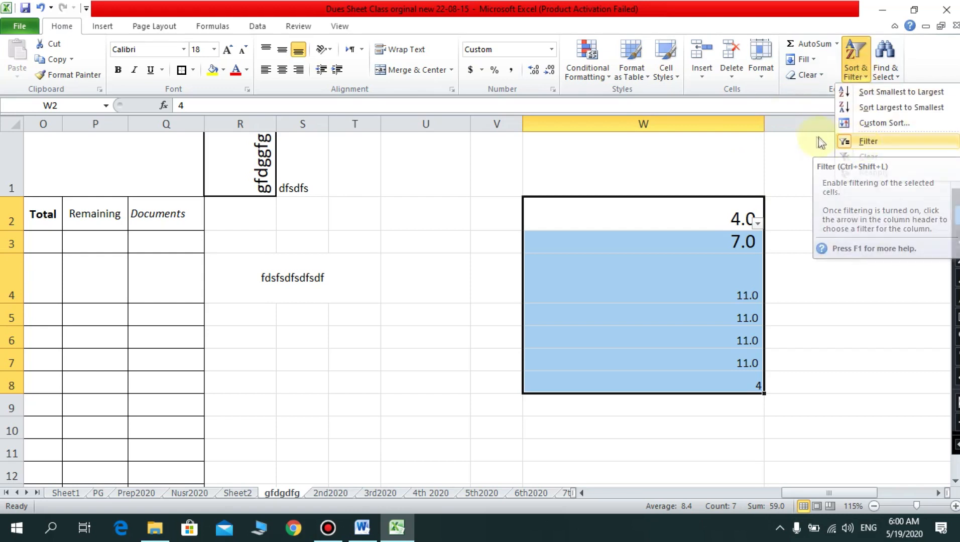
pyautogui.click(804, 136)
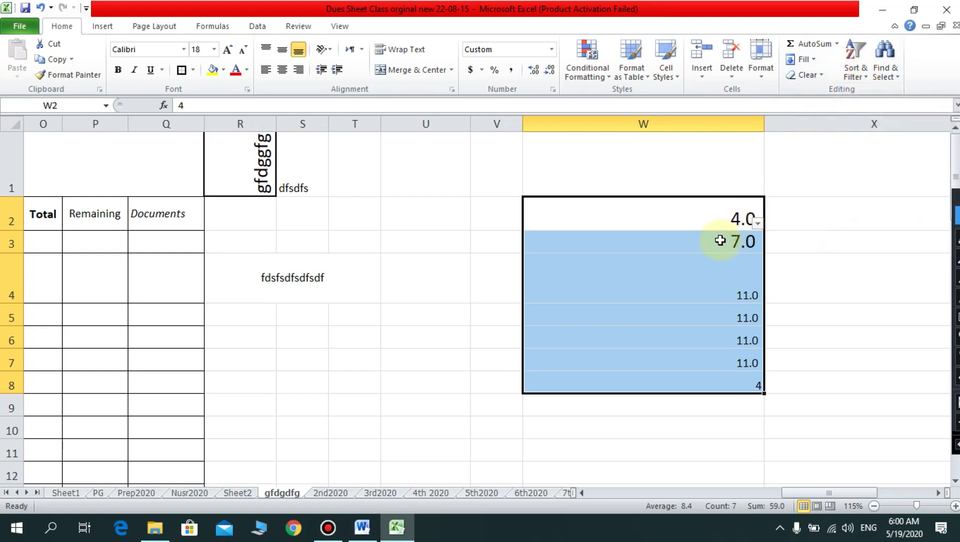
pyautogui.click(762, 225)
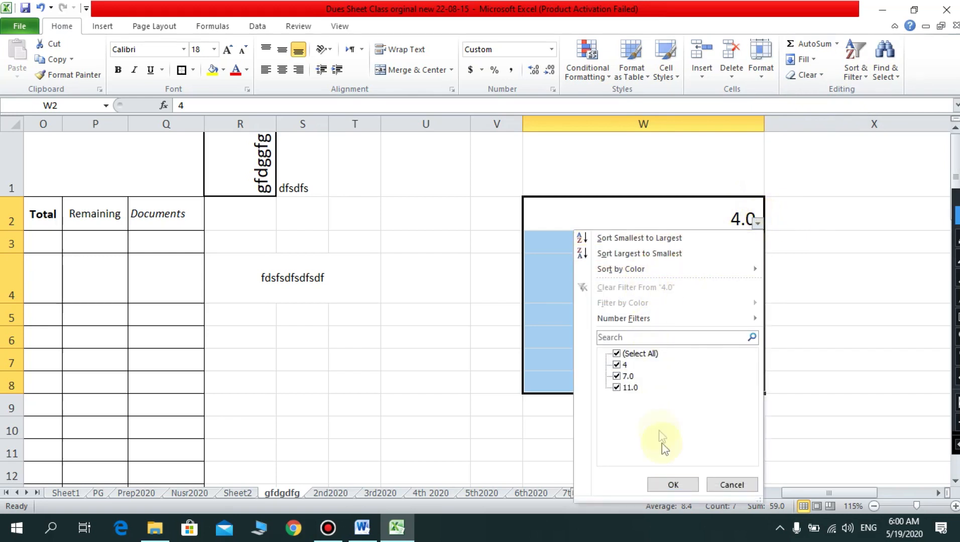
pyautogui.click(673, 482)
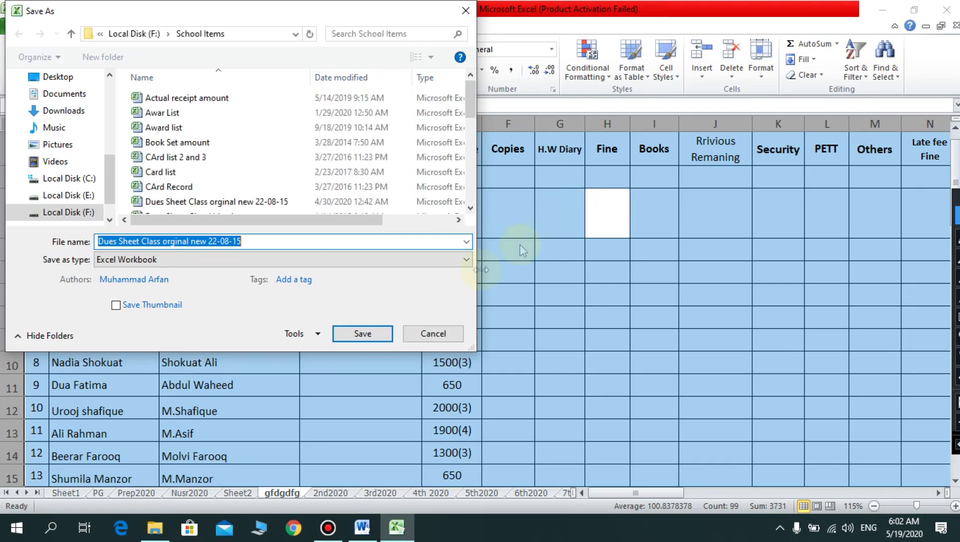
# Cancel the Save As dialog and use Find to locate a student by first name in the dues sheet
pyautogui.click(429, 333)
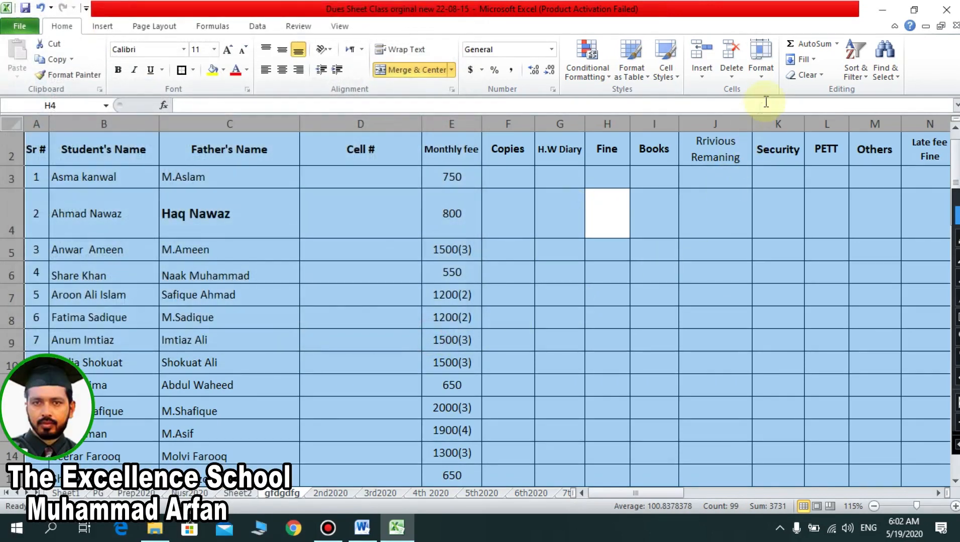
pyautogui.click(897, 75)
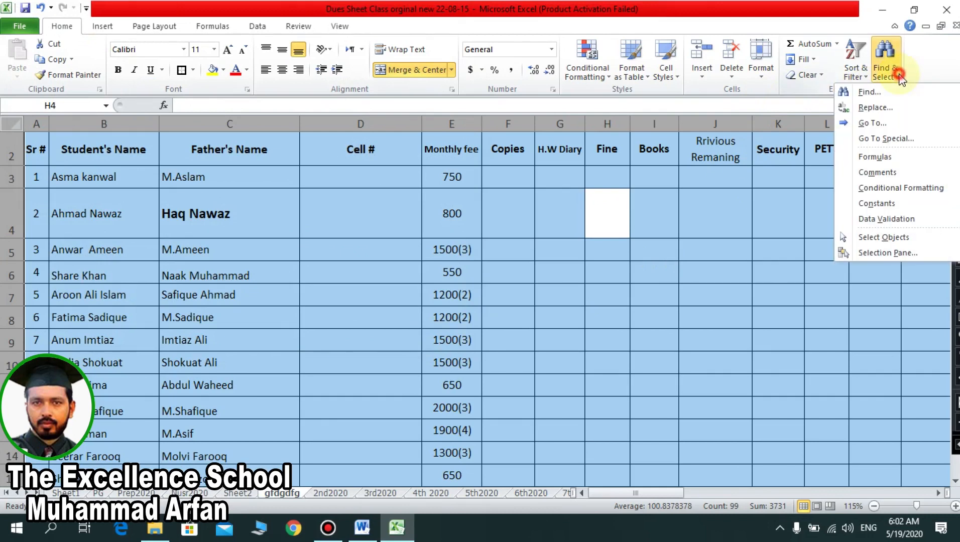
pyautogui.click(881, 94)
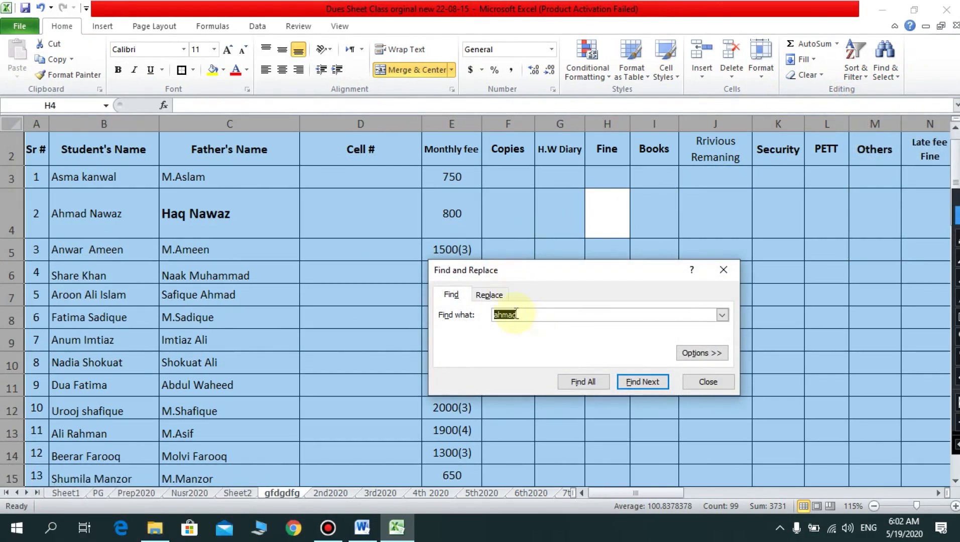
pyautogui.click(478, 297)
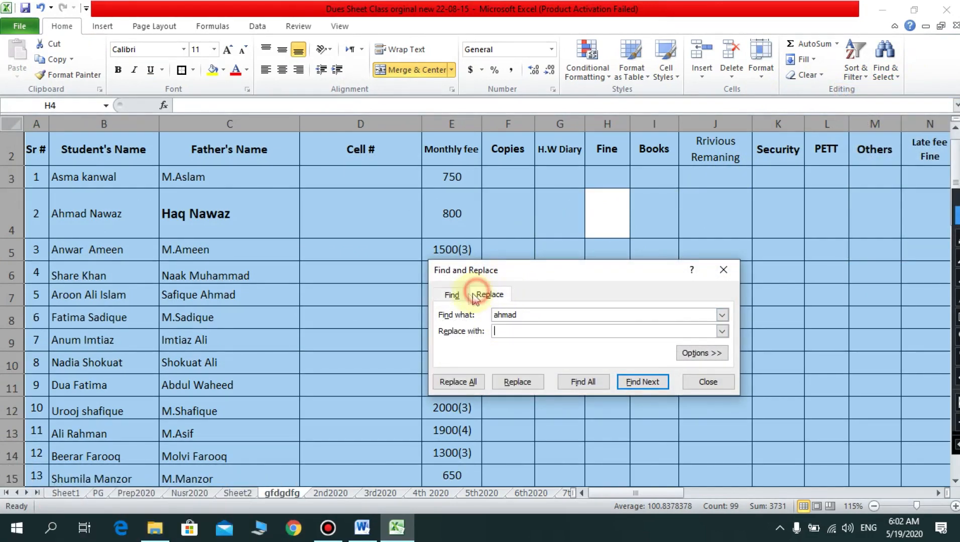
pyautogui.click(467, 296)
pyautogui.press('BackSpace')
pyautogui.write('nadia')
pyautogui.press('Return')
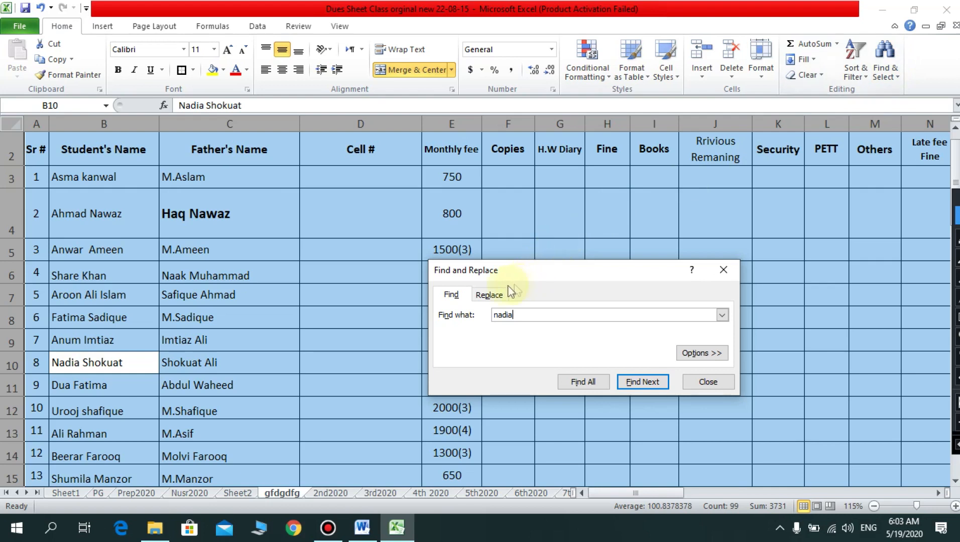
# Replace all occurrences of the searched student's first name with a different first name, close Find and Replace, and undo the replacement
pyautogui.click(489, 295)
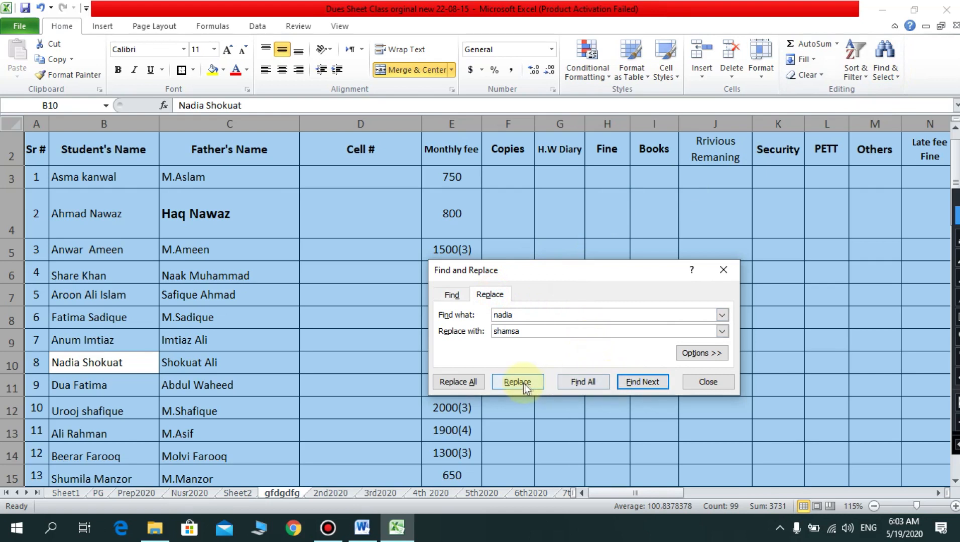
pyautogui.click(478, 381)
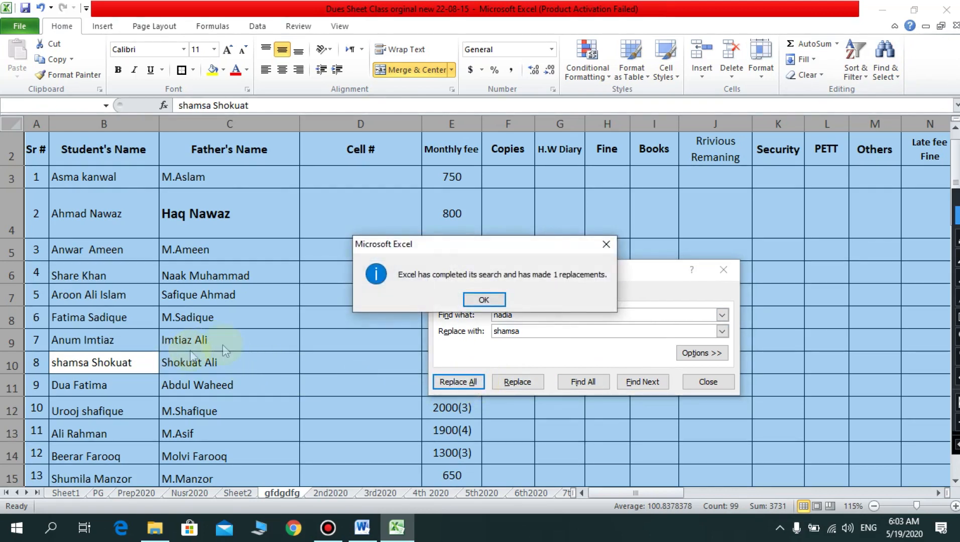
pyautogui.click(502, 300)
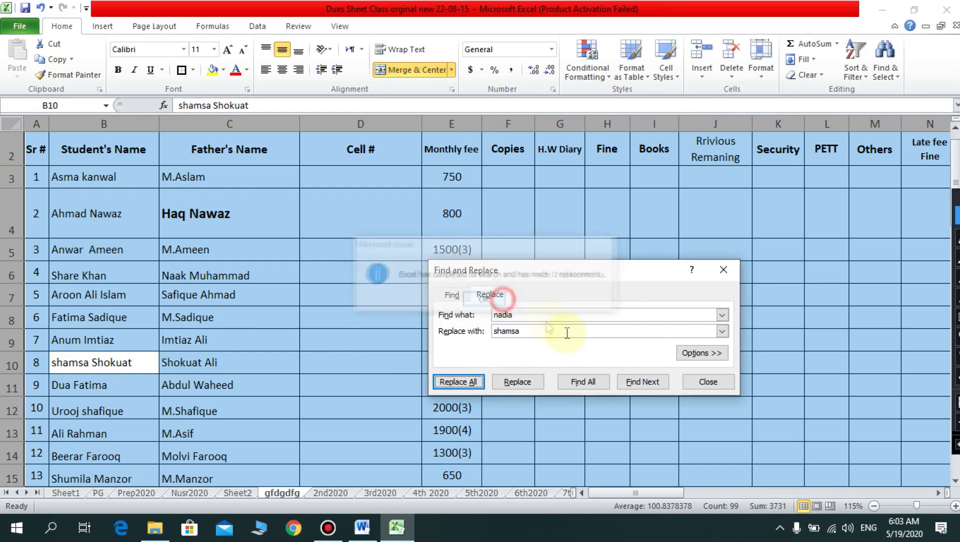
pyautogui.click(696, 380)
pyautogui.hotkey('ctrl', 'z')
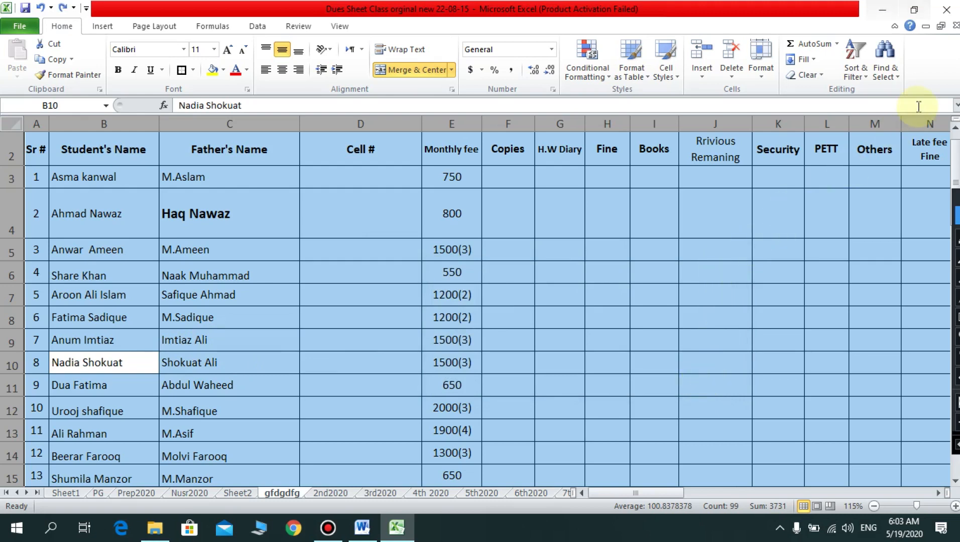
pyautogui.click(890, 77)
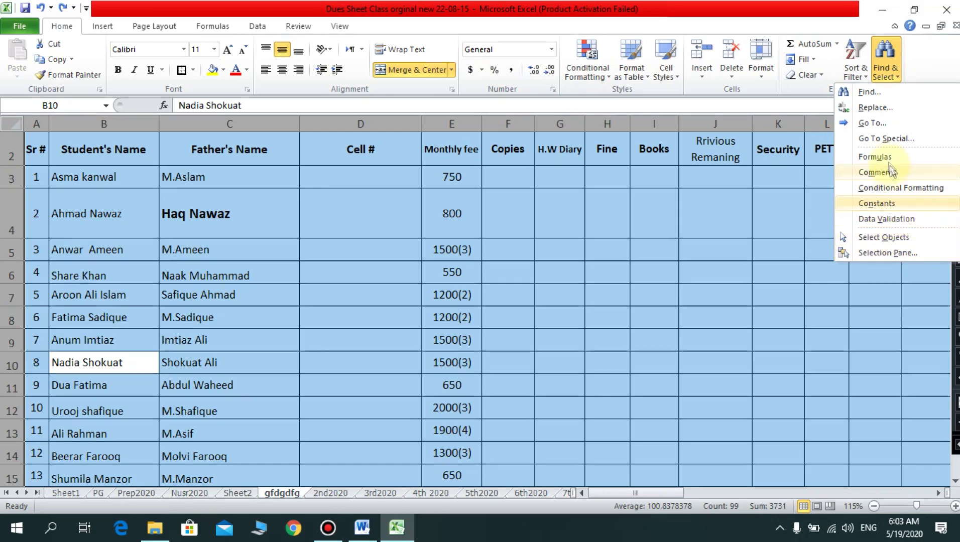
pyautogui.click(919, 63)
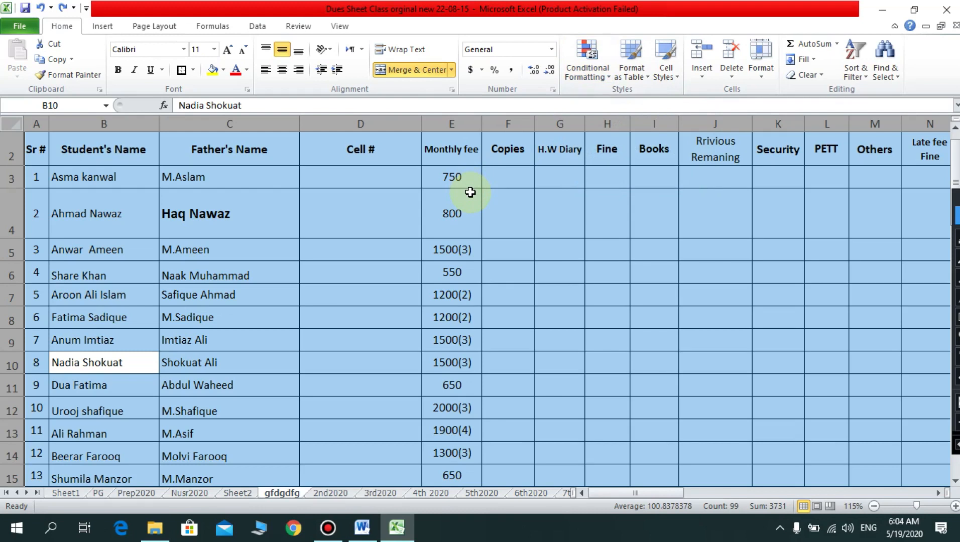
pyautogui.click(503, 230)
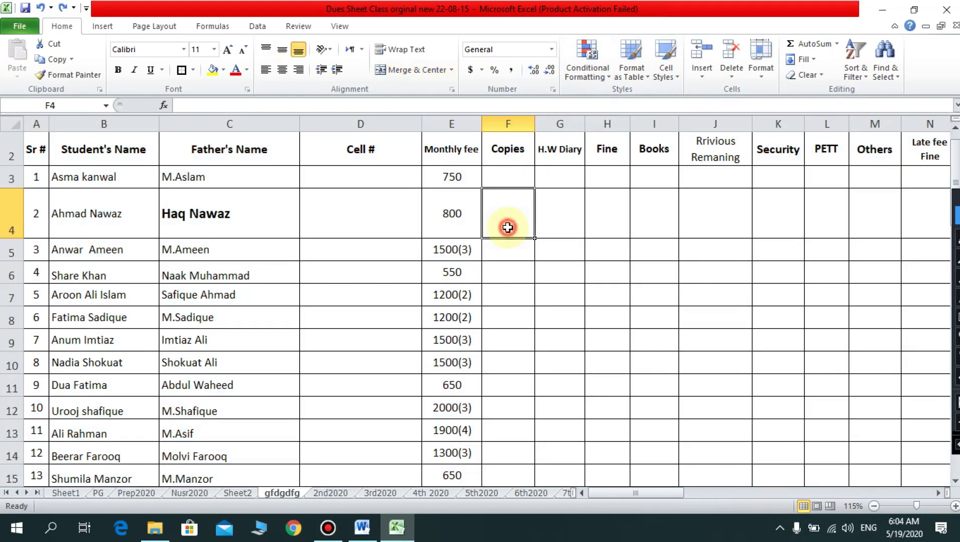
pyautogui.click(570, 221)
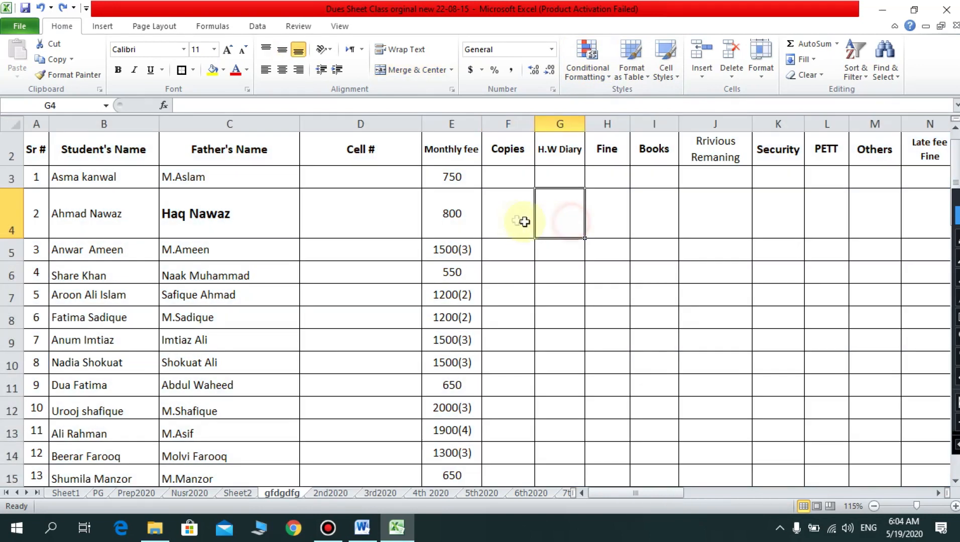
pyautogui.click(502, 219)
pyautogui.click(462, 215)
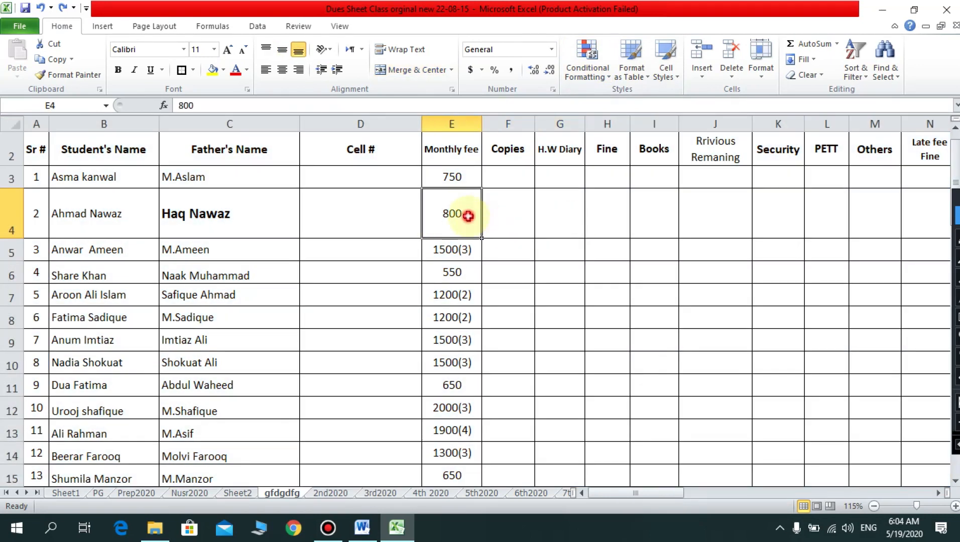
pyautogui.click(389, 214)
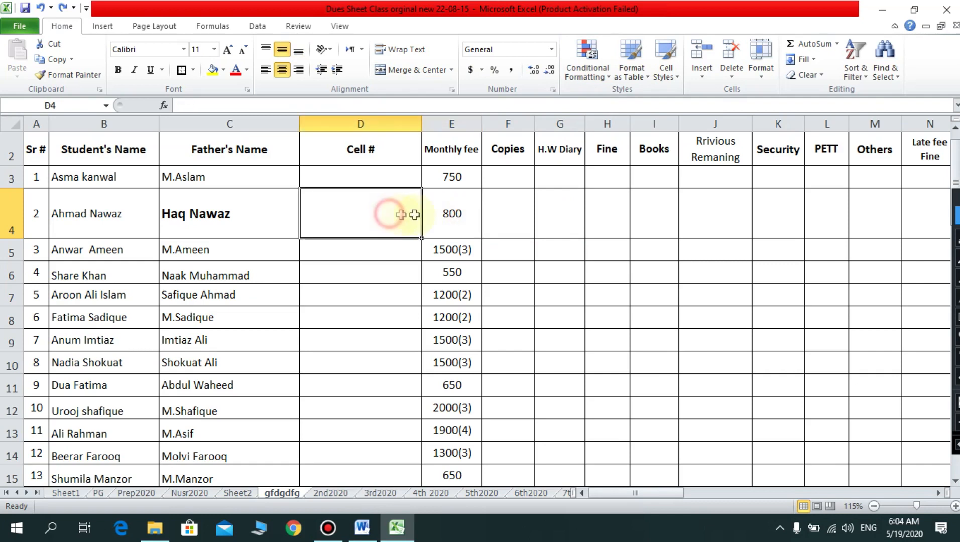
pyautogui.click(439, 216)
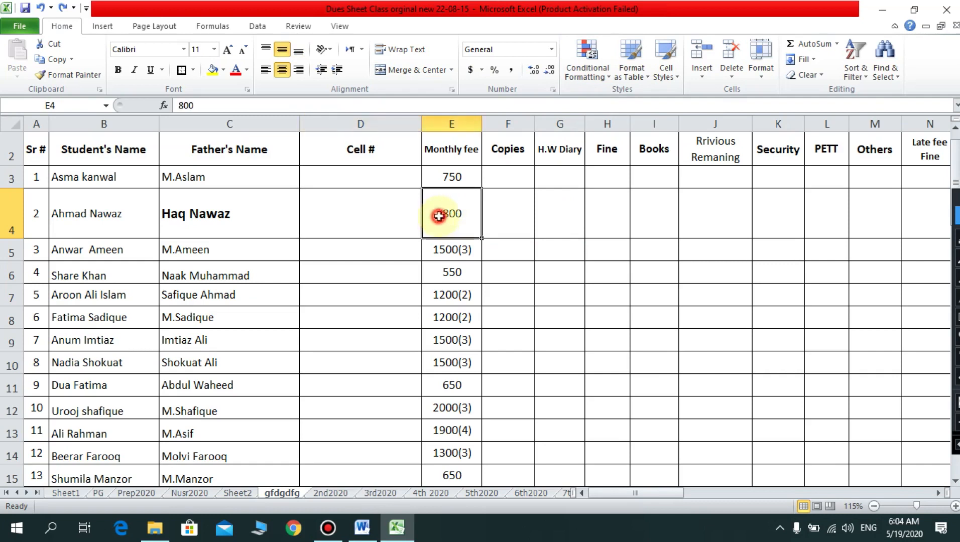
pyautogui.click(509, 209)
pyautogui.click(554, 207)
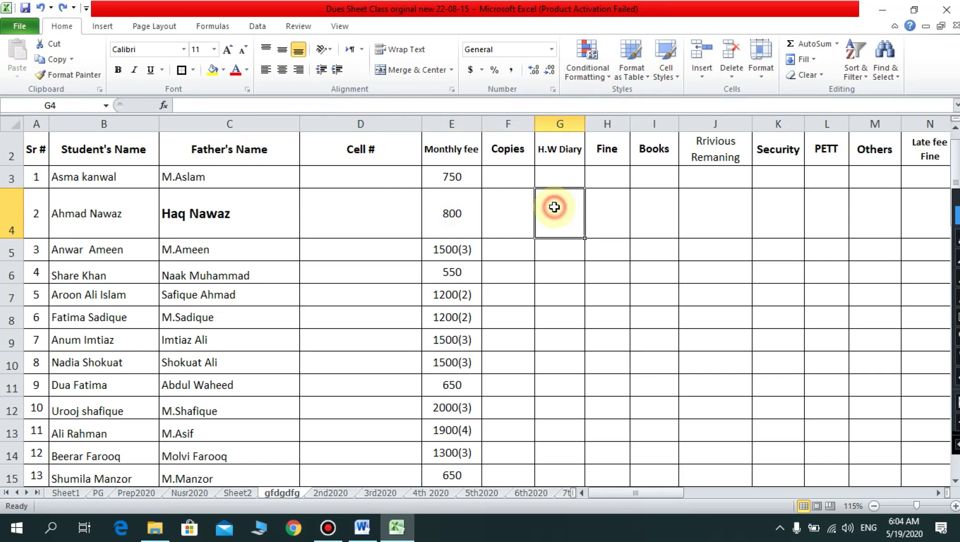
pyautogui.click(501, 211)
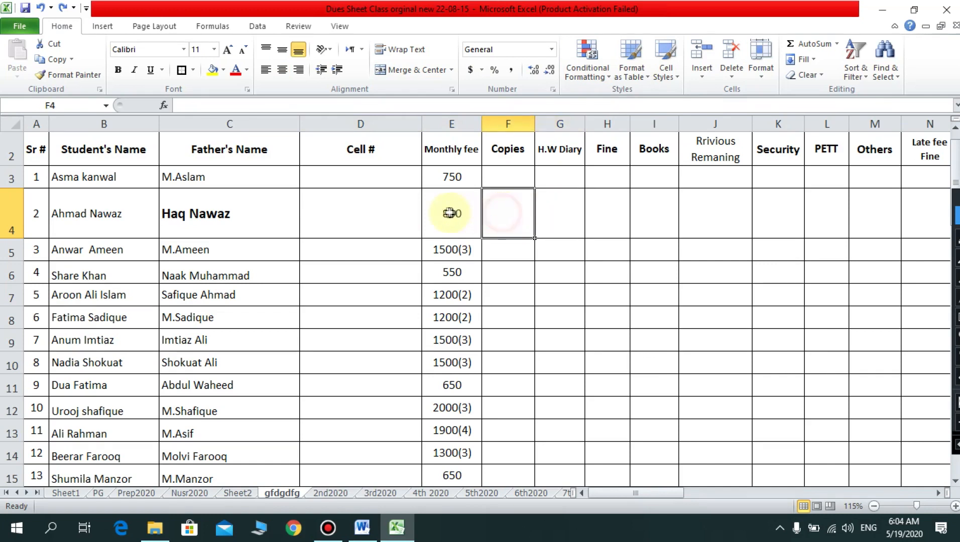
pyautogui.click(448, 211)
pyautogui.click(448, 177)
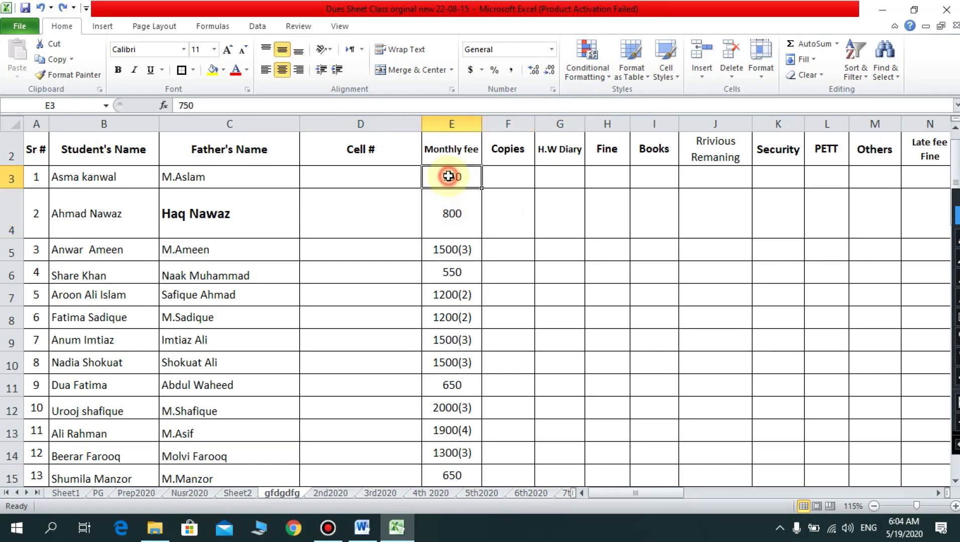
pyautogui.click(504, 181)
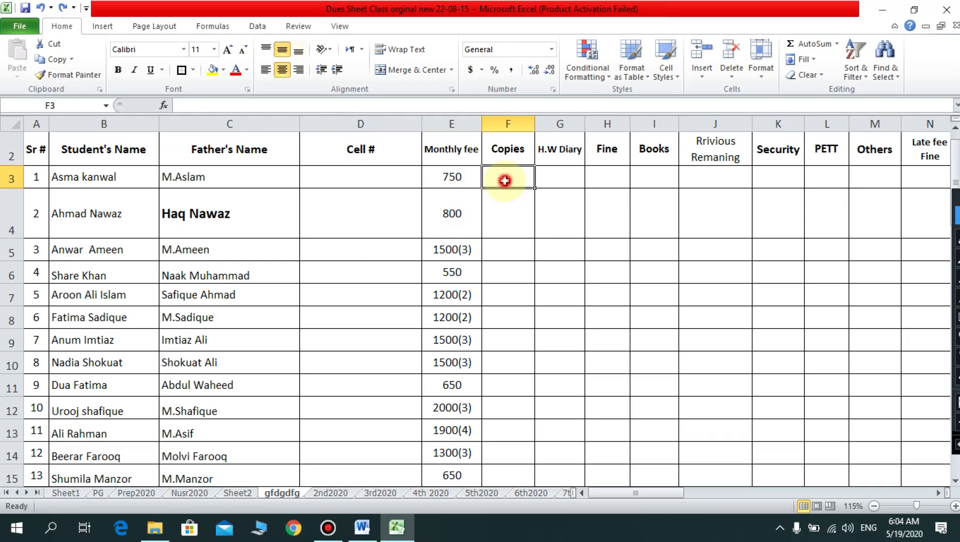
pyautogui.click(572, 172)
pyautogui.click(604, 171)
pyautogui.click(605, 223)
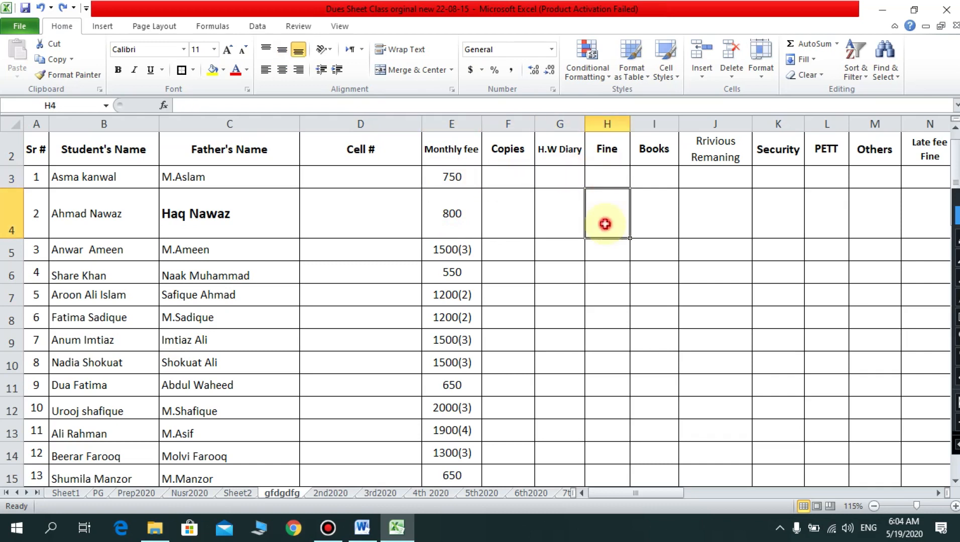
pyautogui.click(556, 223)
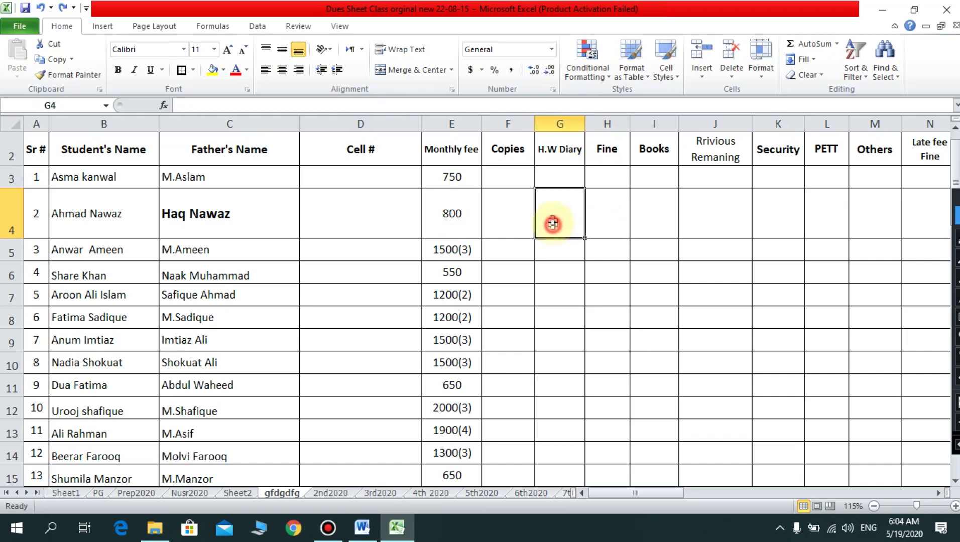
pyautogui.click(559, 174)
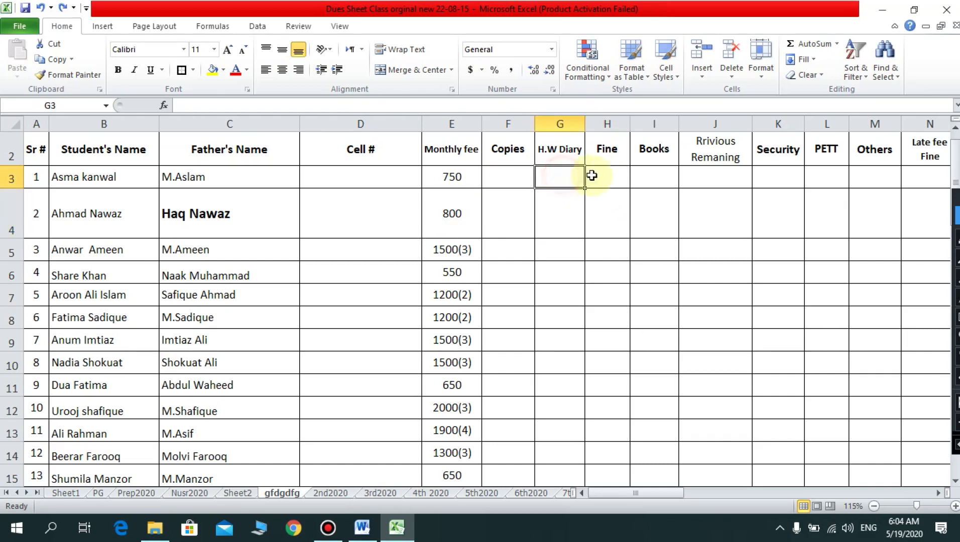
pyautogui.click(606, 182)
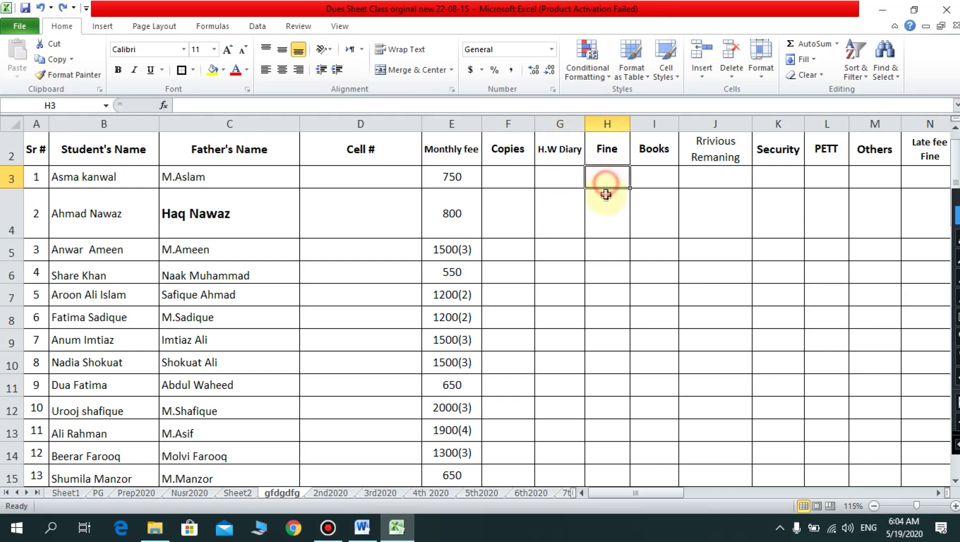
pyautogui.click(605, 210)
pyautogui.click(561, 213)
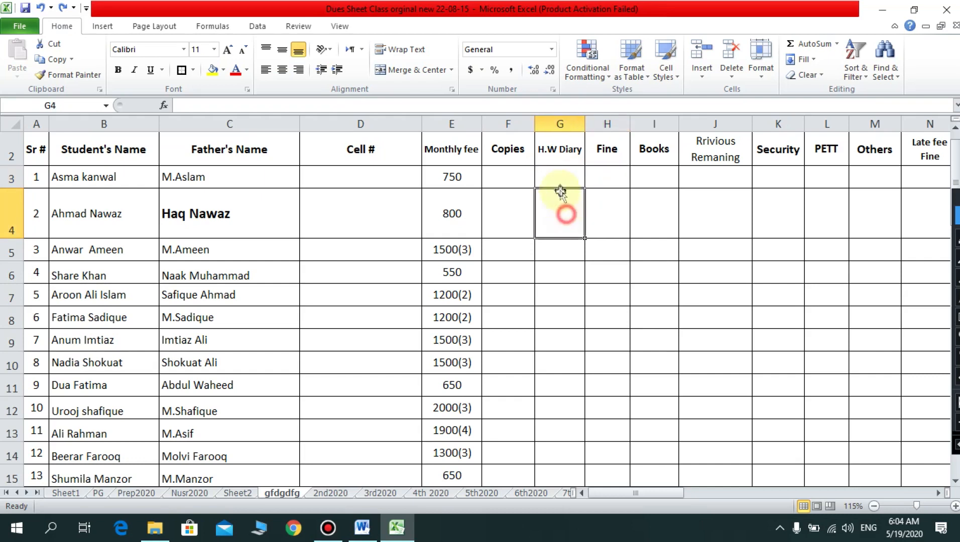
pyautogui.click(560, 178)
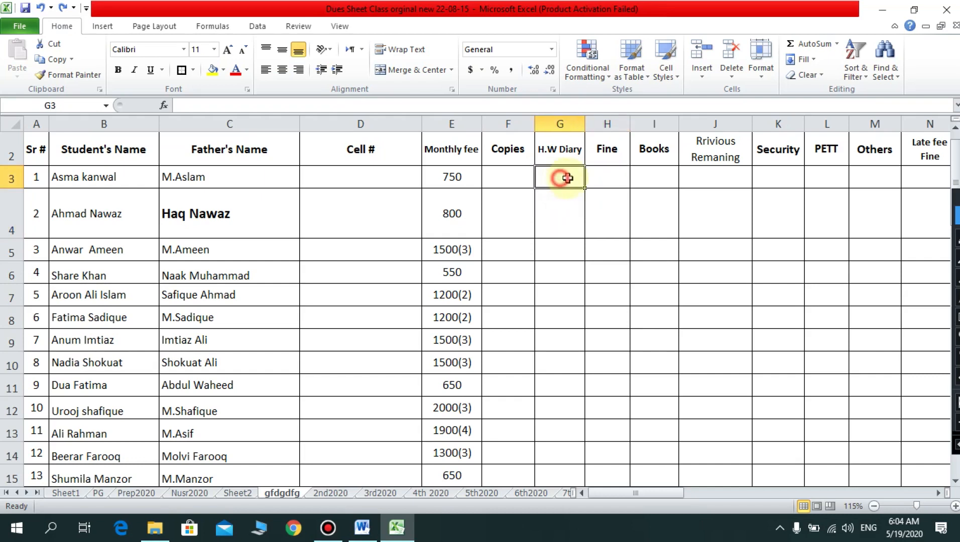
pyautogui.click(602, 177)
pyautogui.click(606, 215)
pyautogui.click(671, 218)
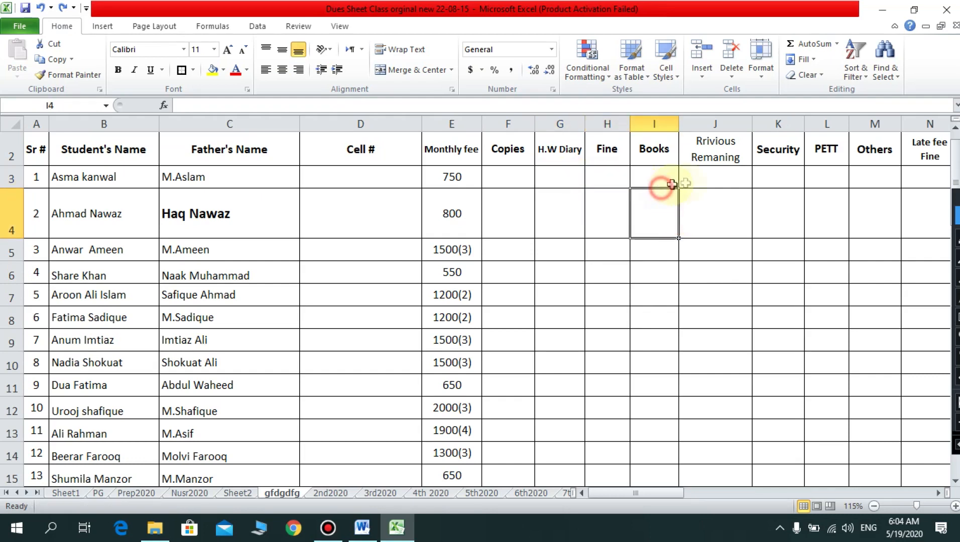
pyautogui.click(709, 180)
pyautogui.click(714, 219)
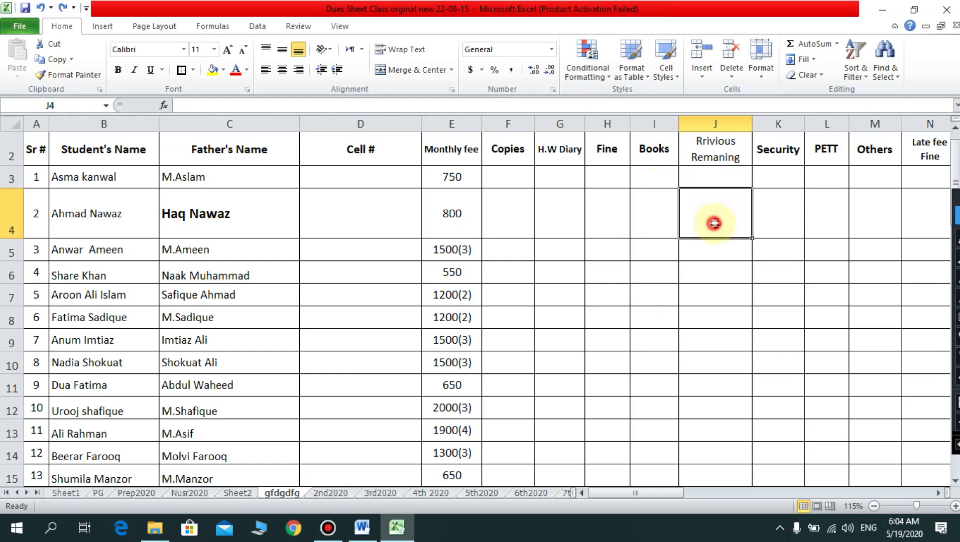
pyautogui.click(763, 215)
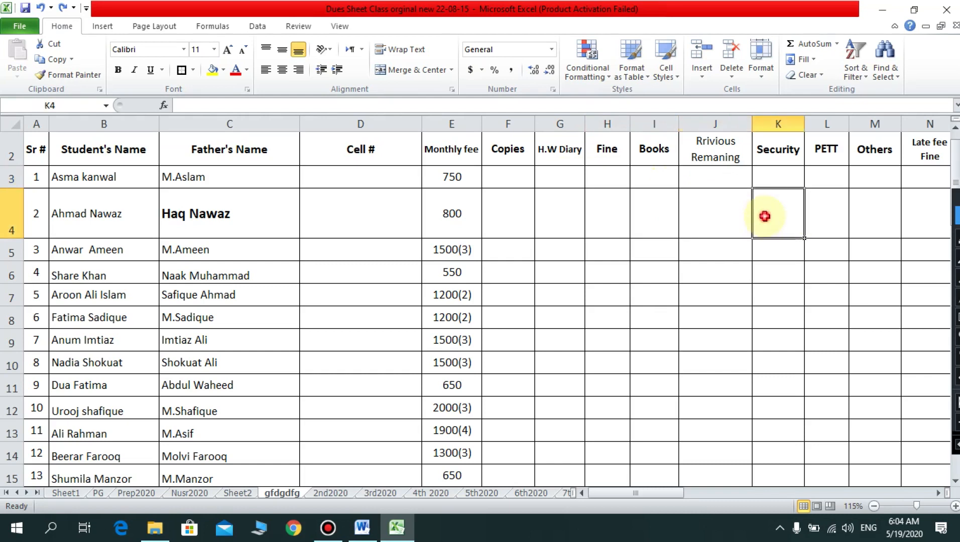
pyautogui.click(820, 177)
pyautogui.click(826, 224)
pyautogui.click(863, 217)
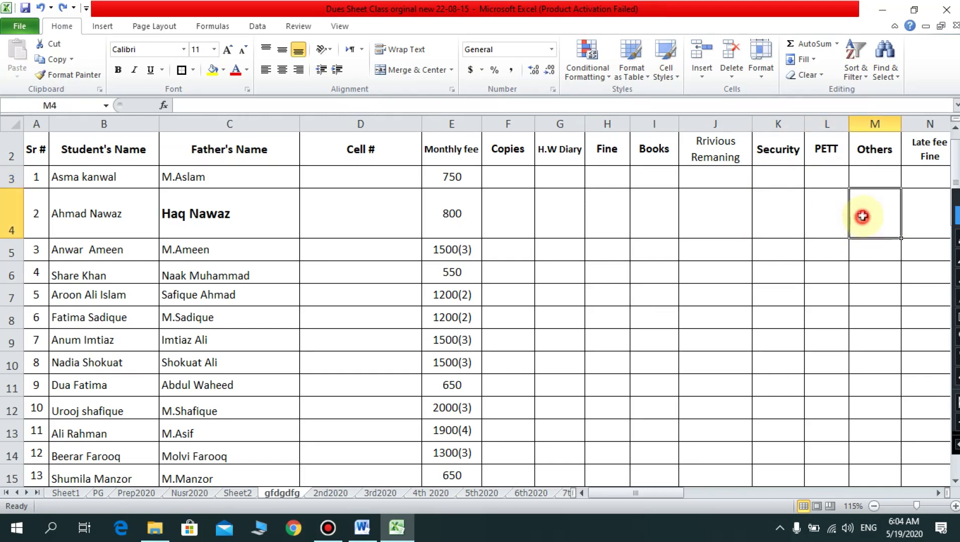
pyautogui.click(870, 177)
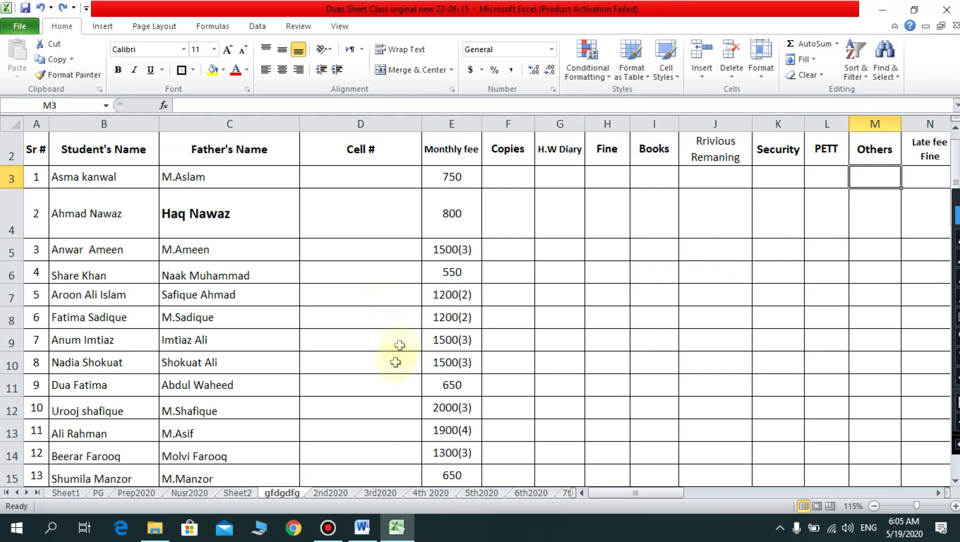
pyautogui.click(346, 531)
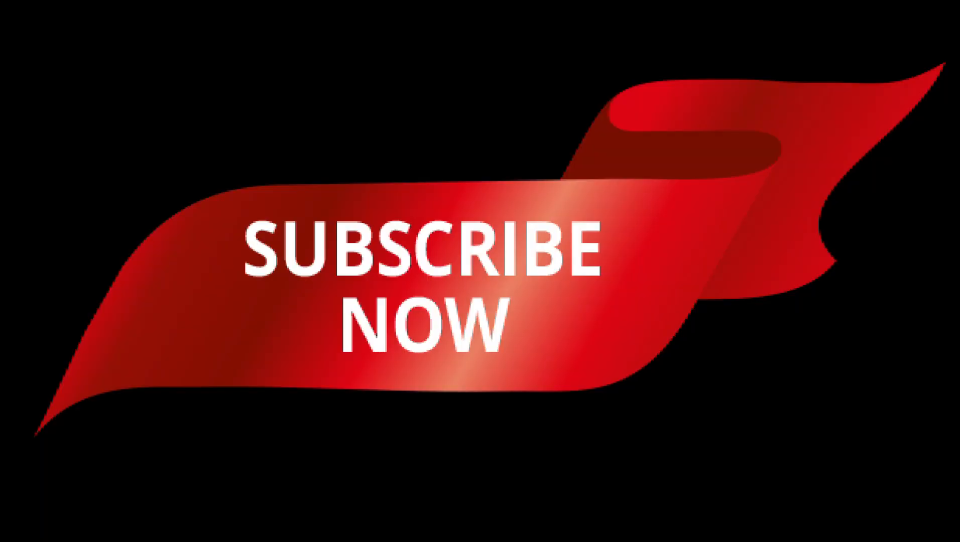